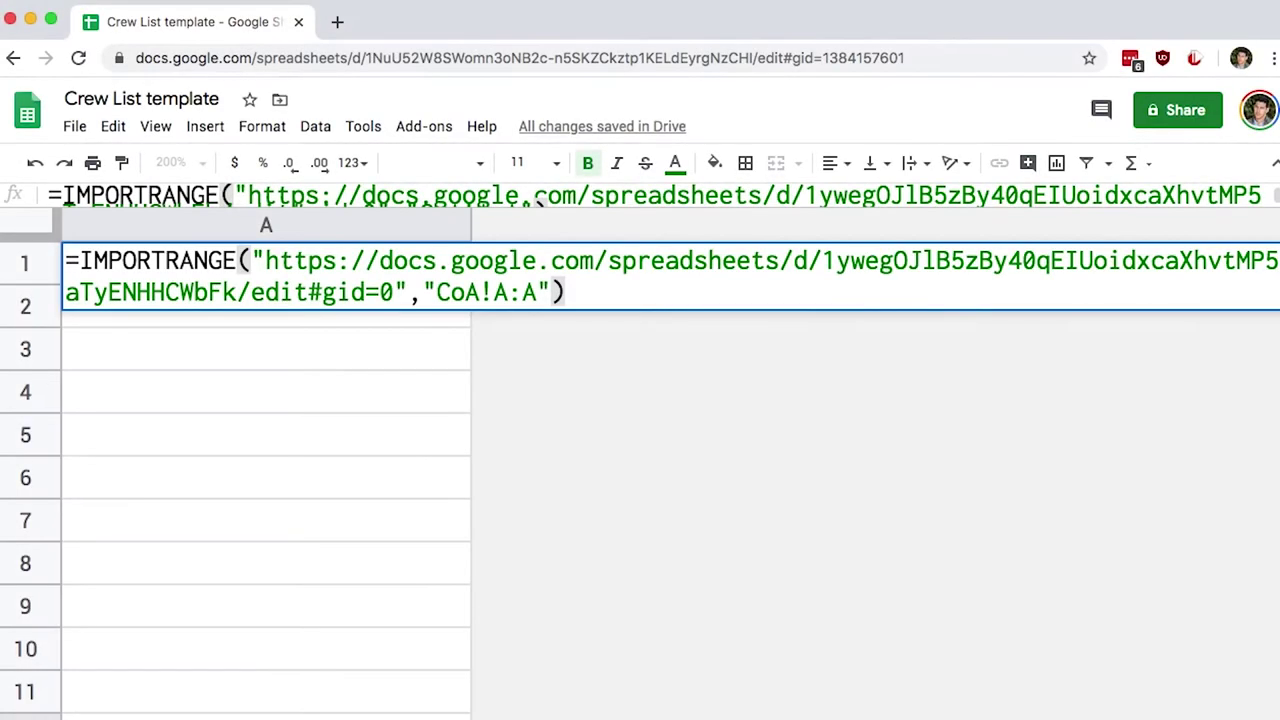
Step: Commit the IMPORTRANGE formula for range CoA!A:A in cell A1 and allow access to the source spreadsheet
{"action": "key", "text": "Return"}
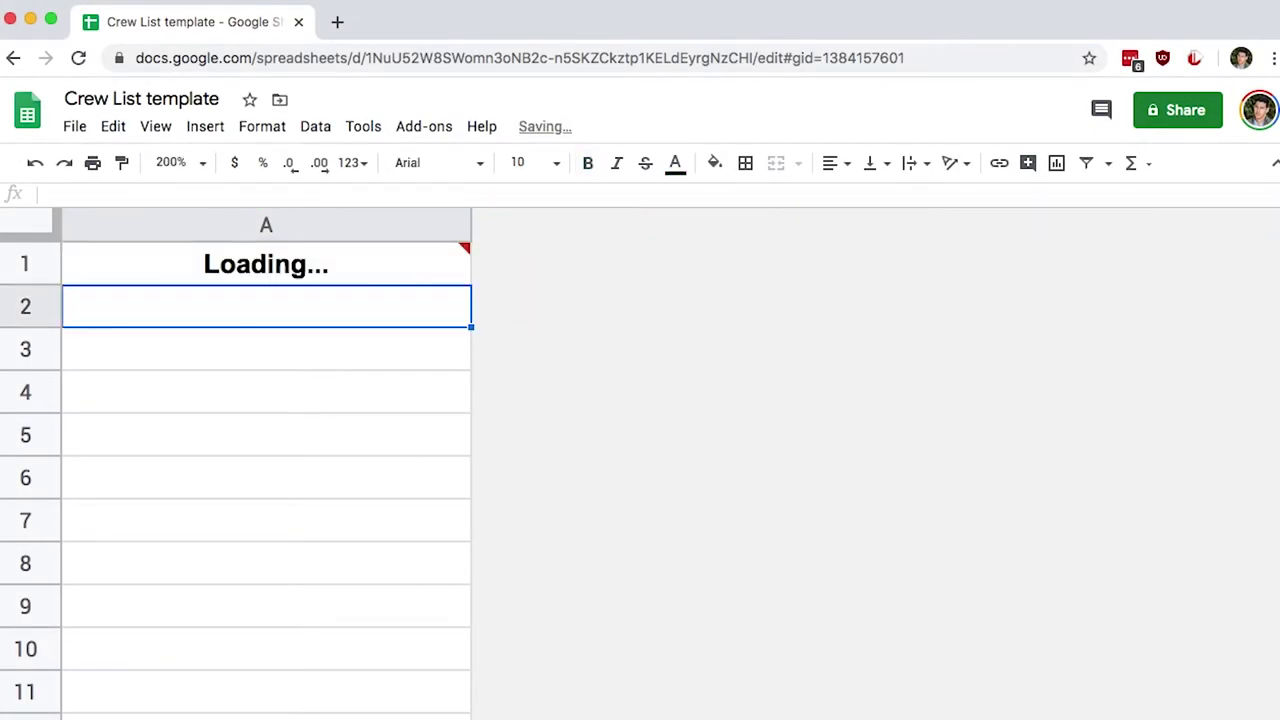
{"action": "mouse_move", "coordinate": [314, 266]}
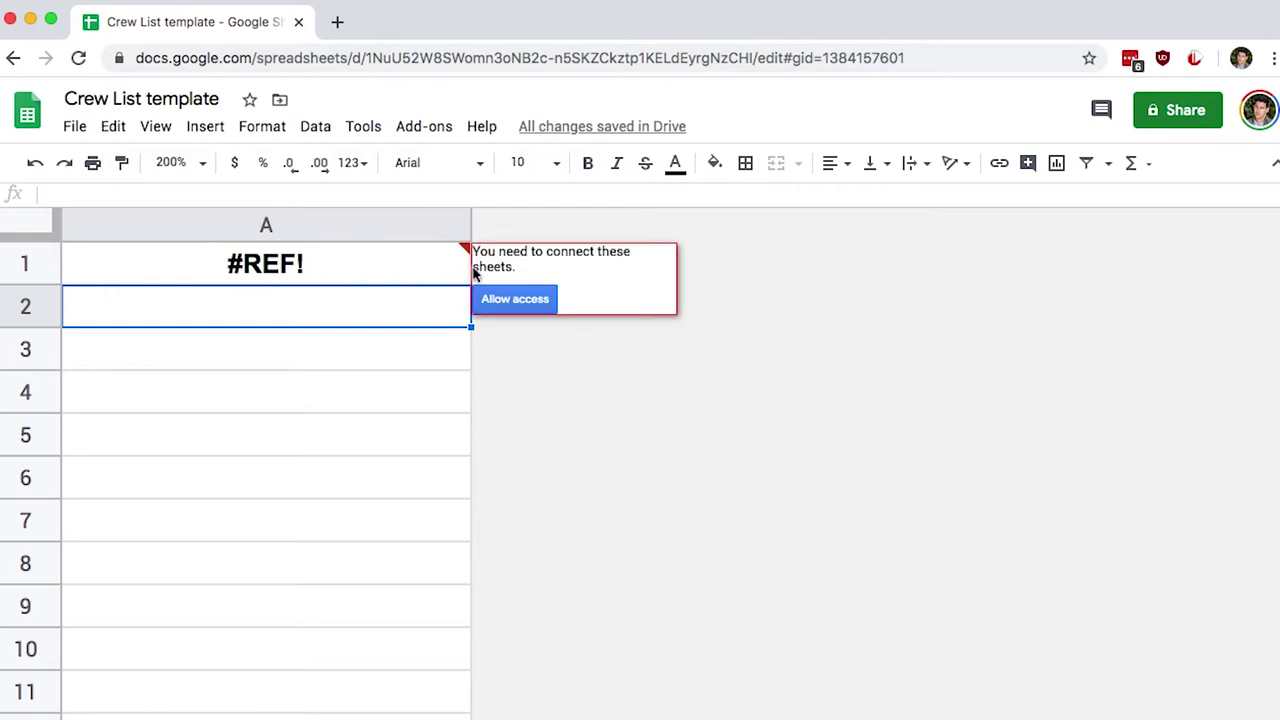
{"action": "left_click", "coordinate": [513, 300]}
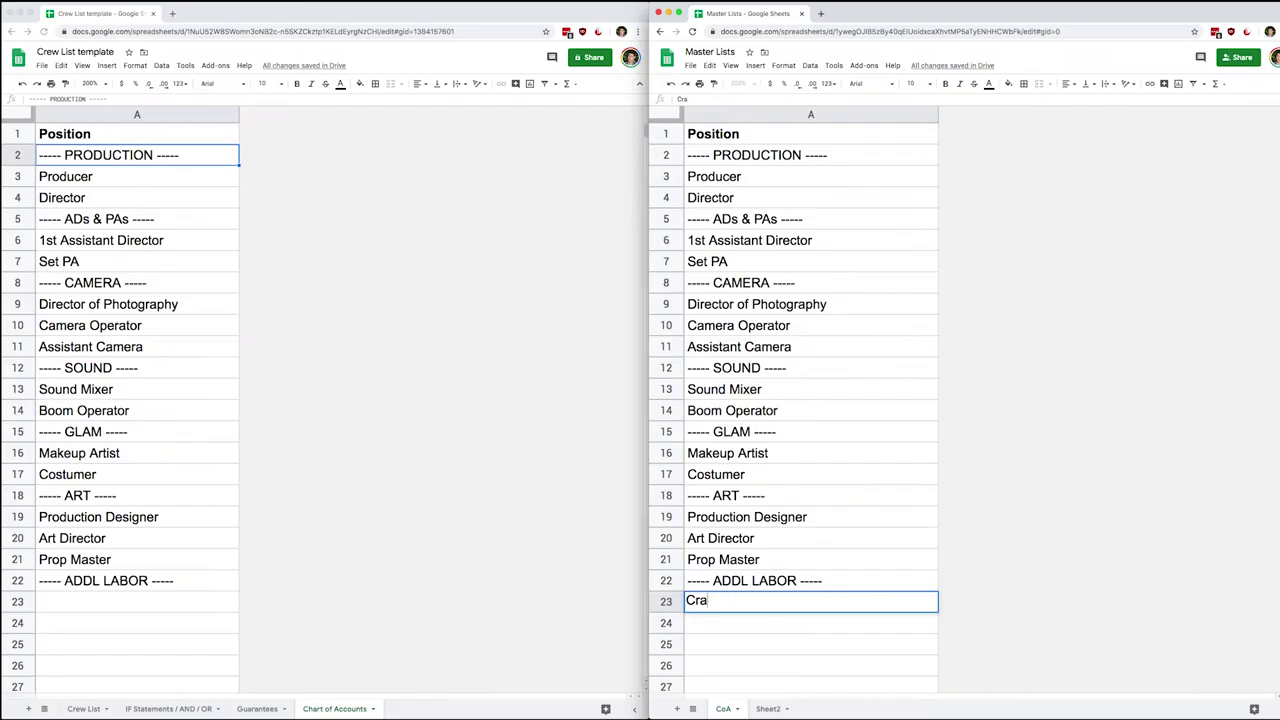
Step: Add the position Crane Operator in cell A23 of the Master Lists spreadsheet, under ADDL LABOR
{"action": "type", "text": "ne Operator"}
{"action": "key", "text": "Return"}
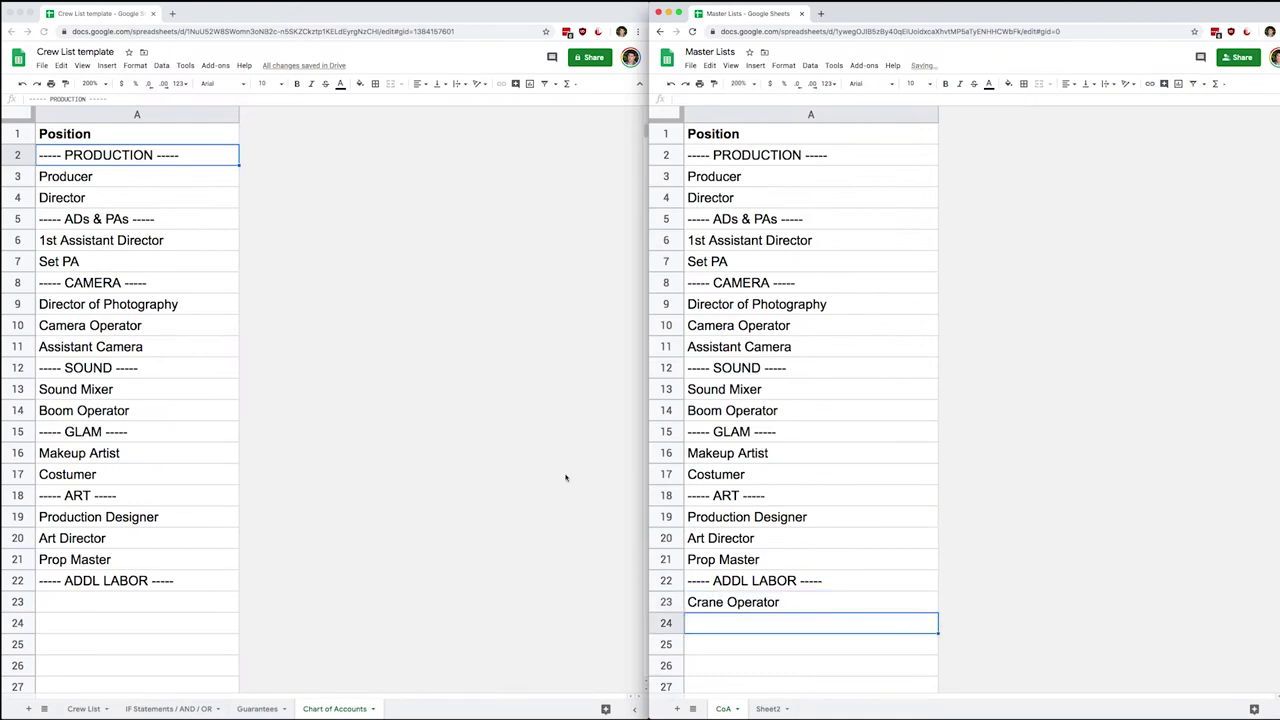
{"action": "left_click", "coordinate": [162, 586]}
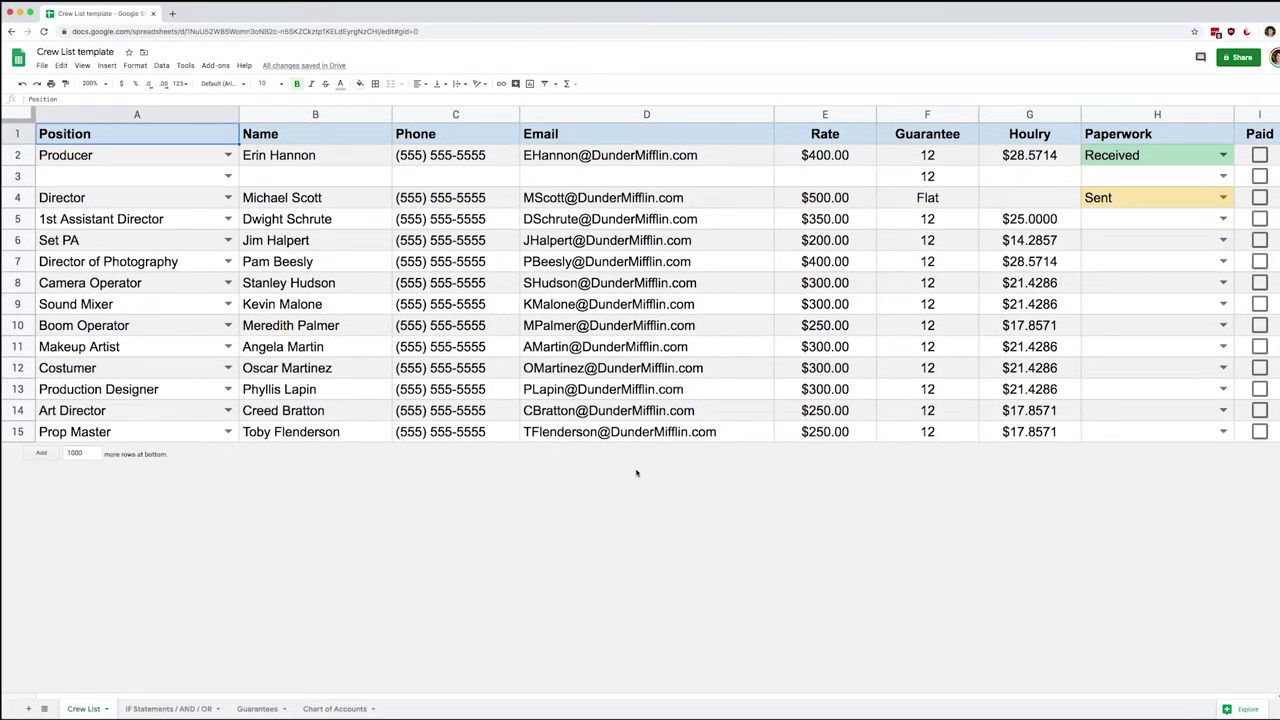
Step: Create a new blank spreadsheet from the Crew List template and name it Master Lists
{"action": "left_click", "coordinate": [40, 65]}
{"action": "mouse_move", "coordinate": [87, 109]}
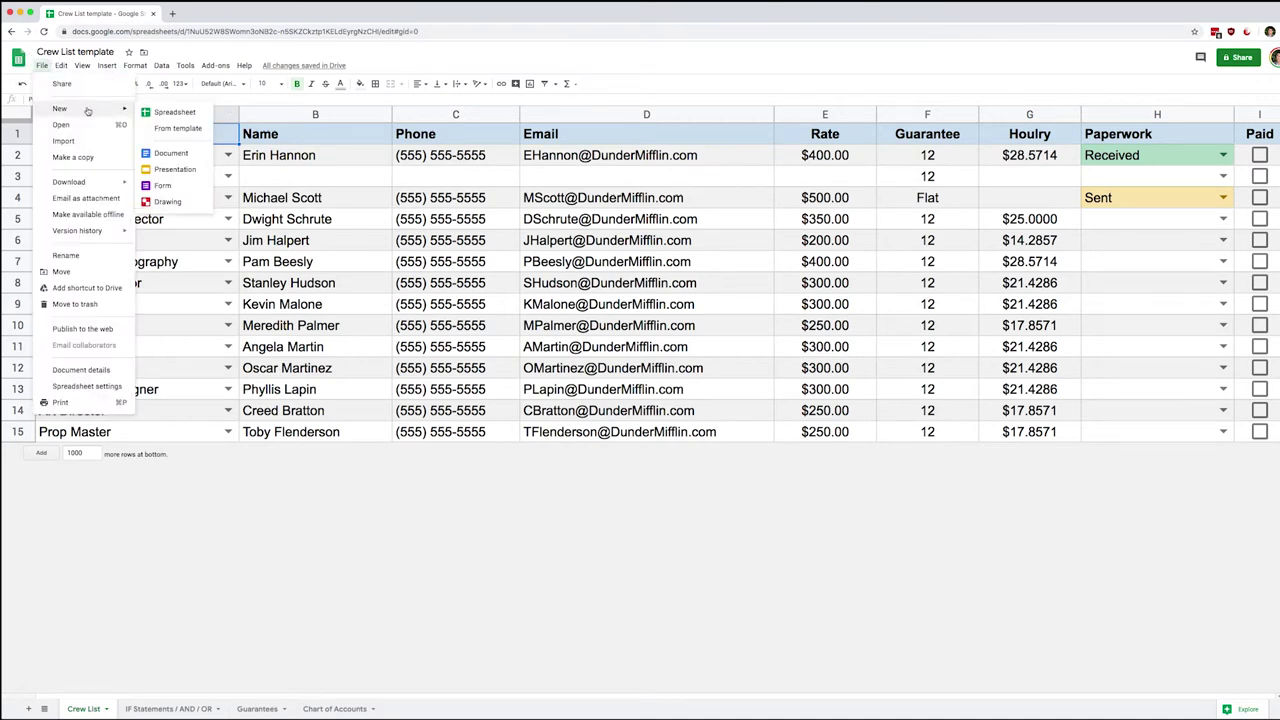
{"action": "left_click", "coordinate": [177, 113]}
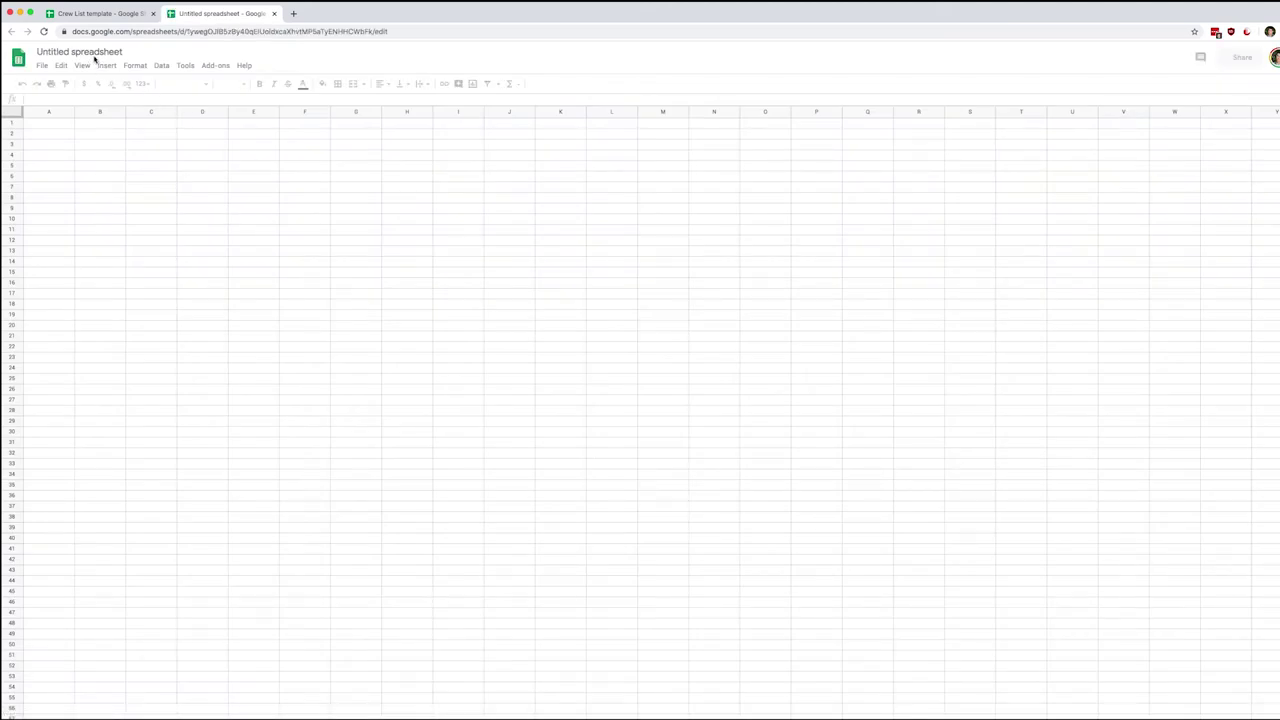
{"action": "left_click", "coordinate": [103, 53]}
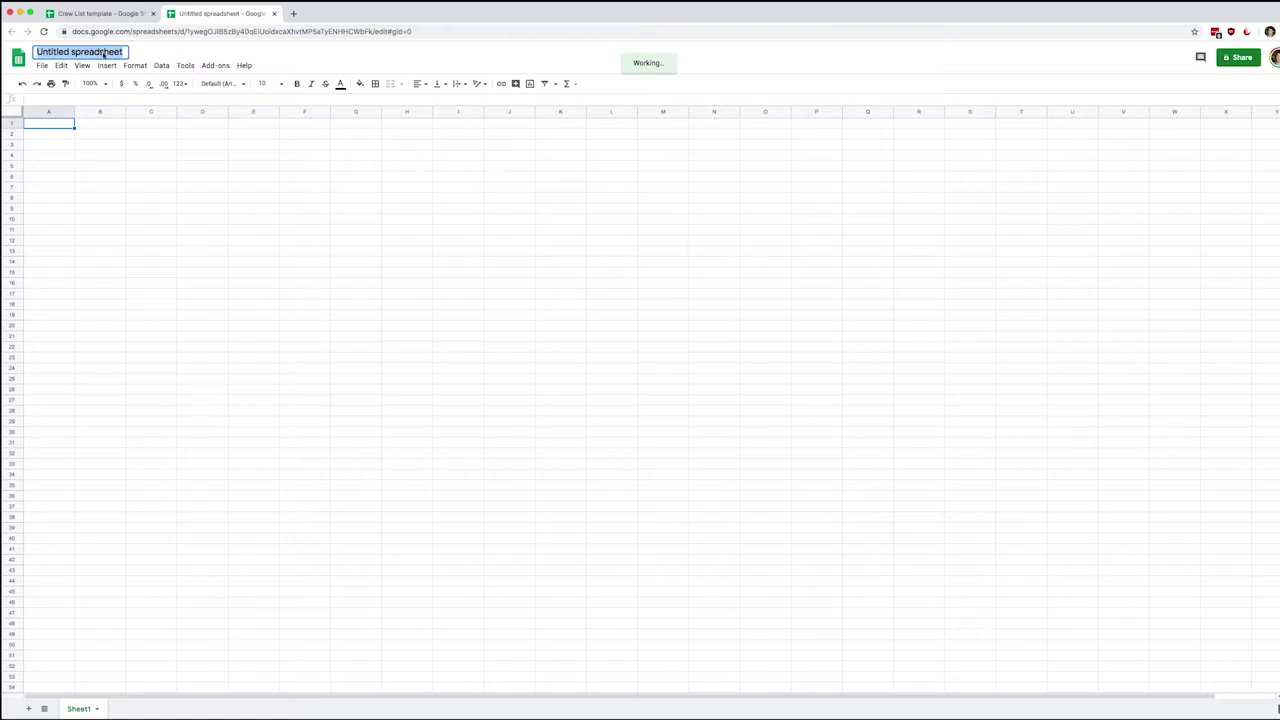
{"action": "type", "text": "Master Lis"}
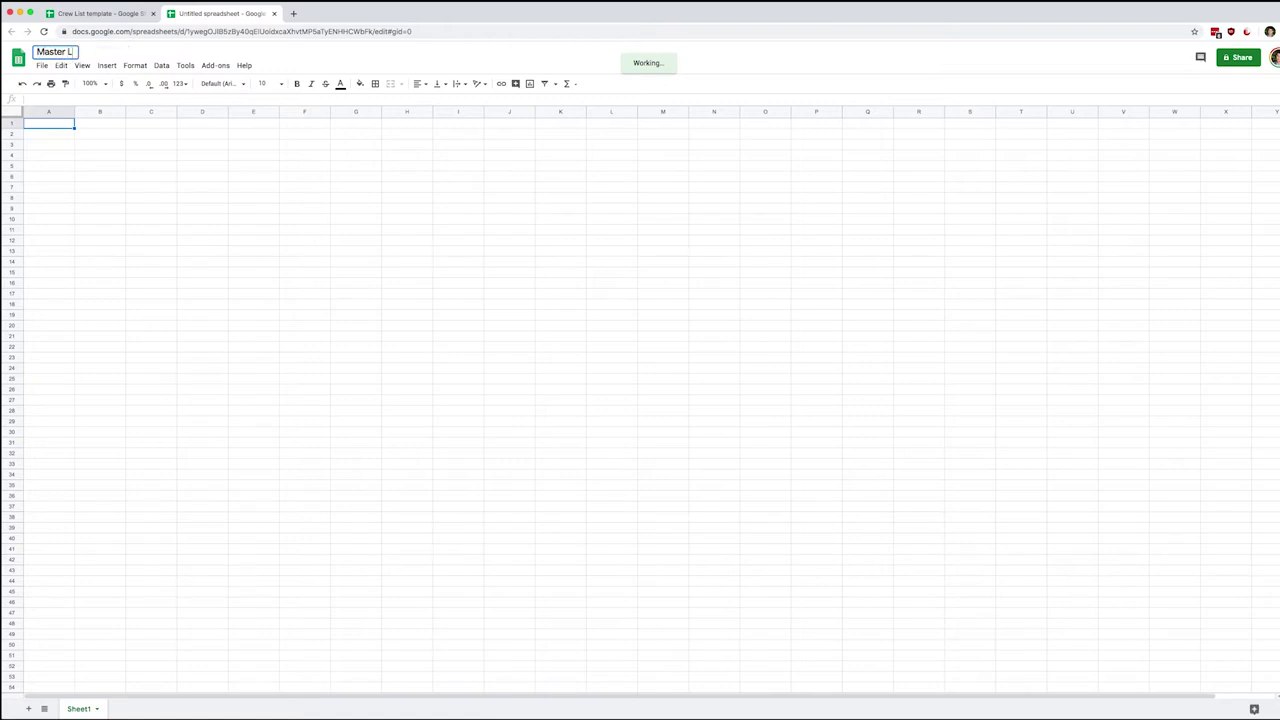
{"action": "type", "text": "ts"}
{"action": "key", "text": "Return"}
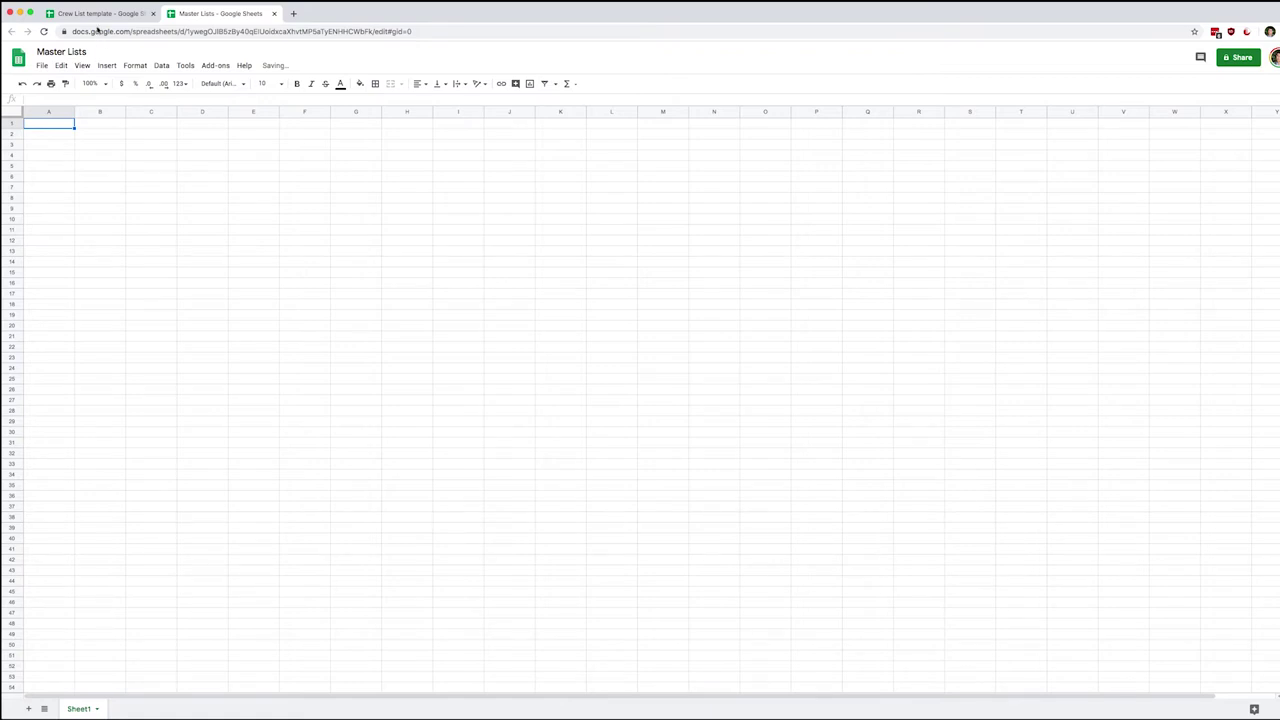
Step: Separate Master Lists into its own window and tile it side by side with the Crew List template
{"action": "left_click", "coordinate": [96, 15]}
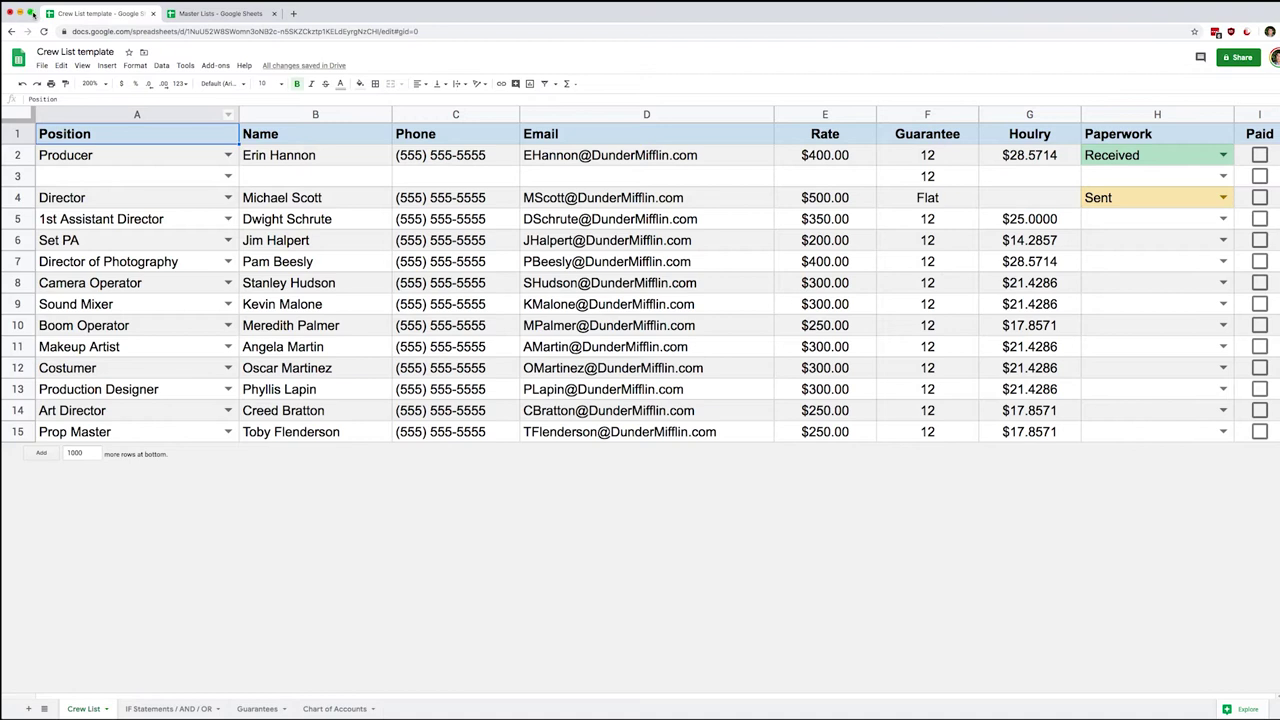
{"action": "mouse_move", "coordinate": [30, 13]}
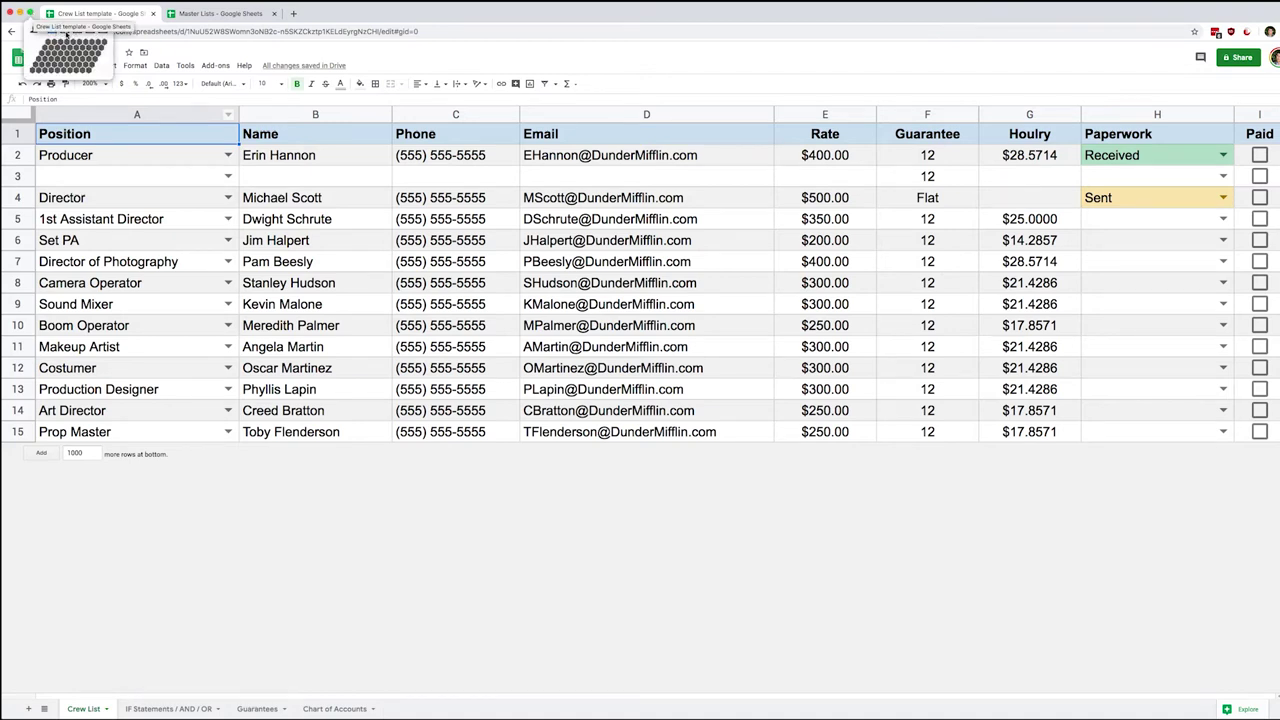
{"action": "left_click", "coordinate": [66, 35]}
{"action": "left_click_drag", "start_coordinate": [243, 14], "coordinate": [689, 14]}
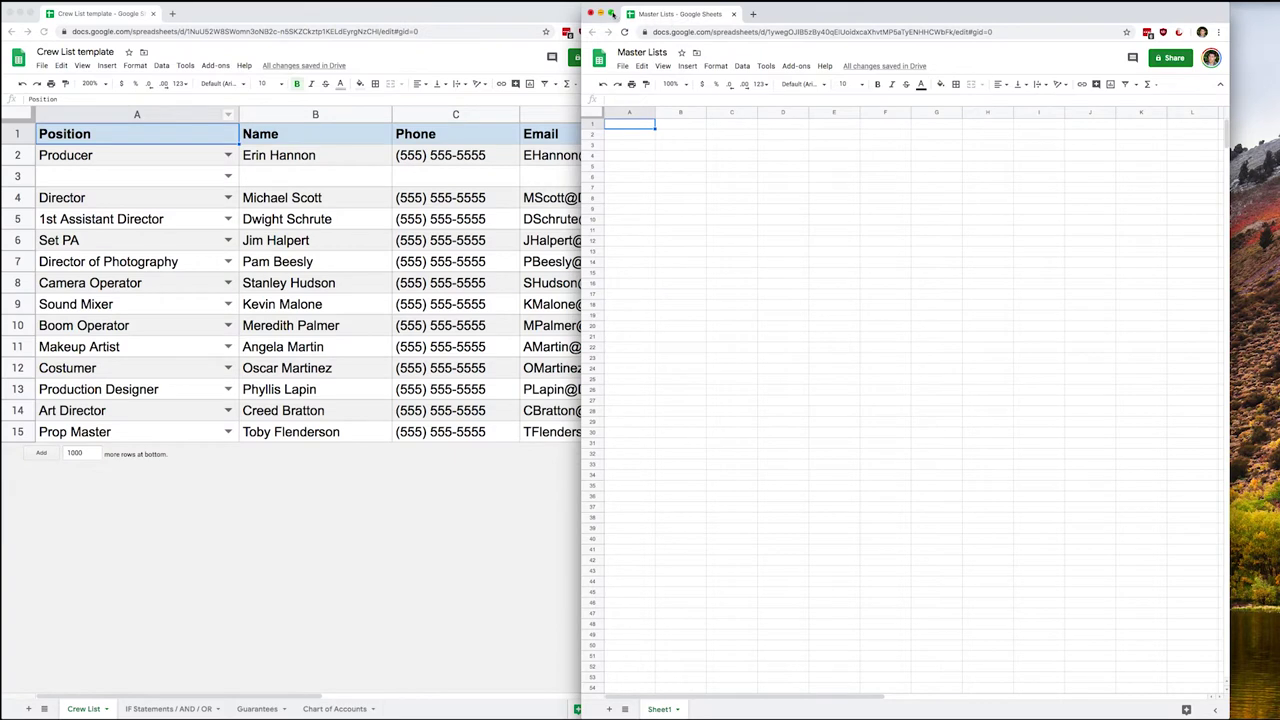
{"action": "mouse_move", "coordinate": [611, 13]}
{"action": "left_click", "coordinate": [659, 32]}
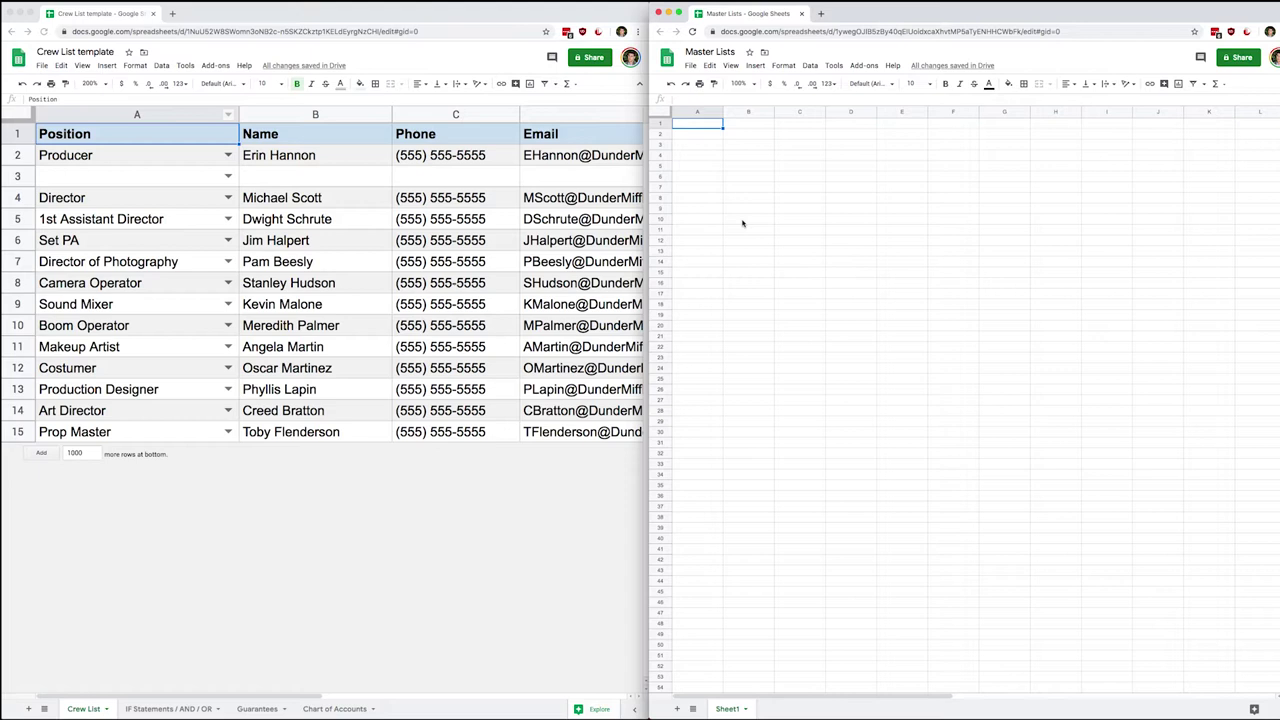
Step: Set the zoom of the Master Lists spreadsheet to 200%
{"action": "left_click", "coordinate": [731, 65]}
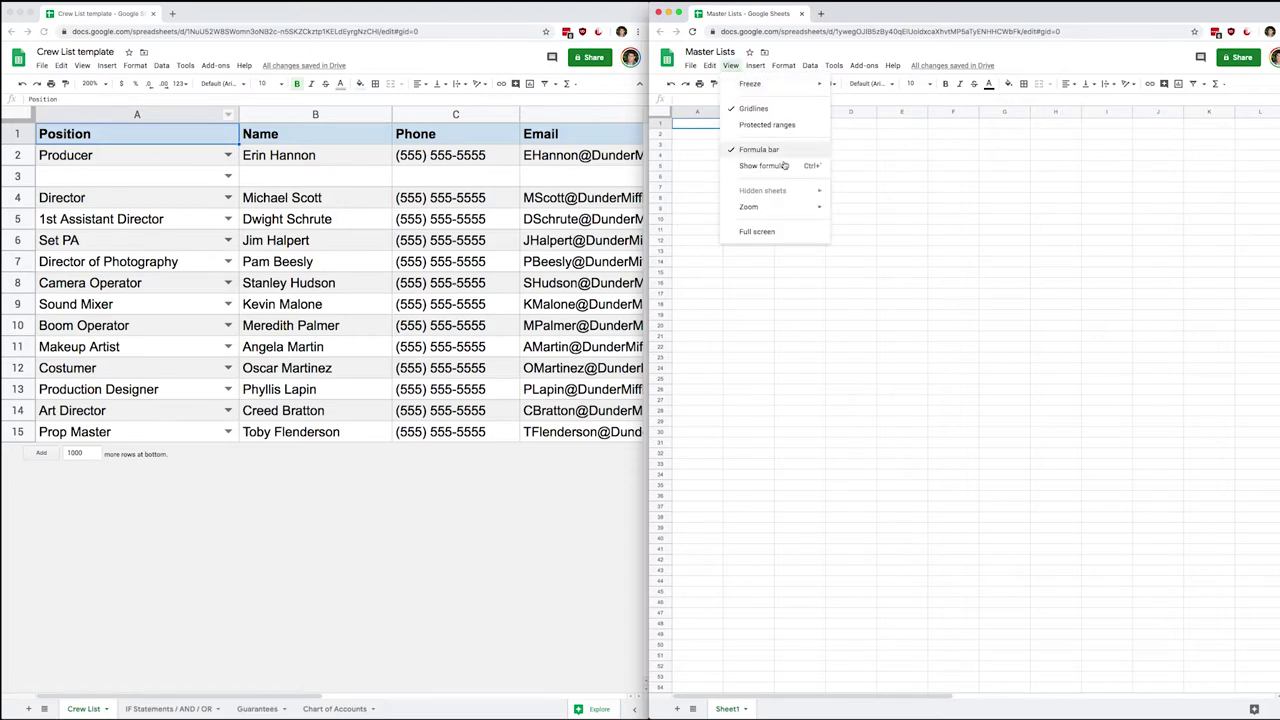
{"action": "mouse_move", "coordinate": [784, 206]}
{"action": "left_click", "coordinate": [862, 307]}
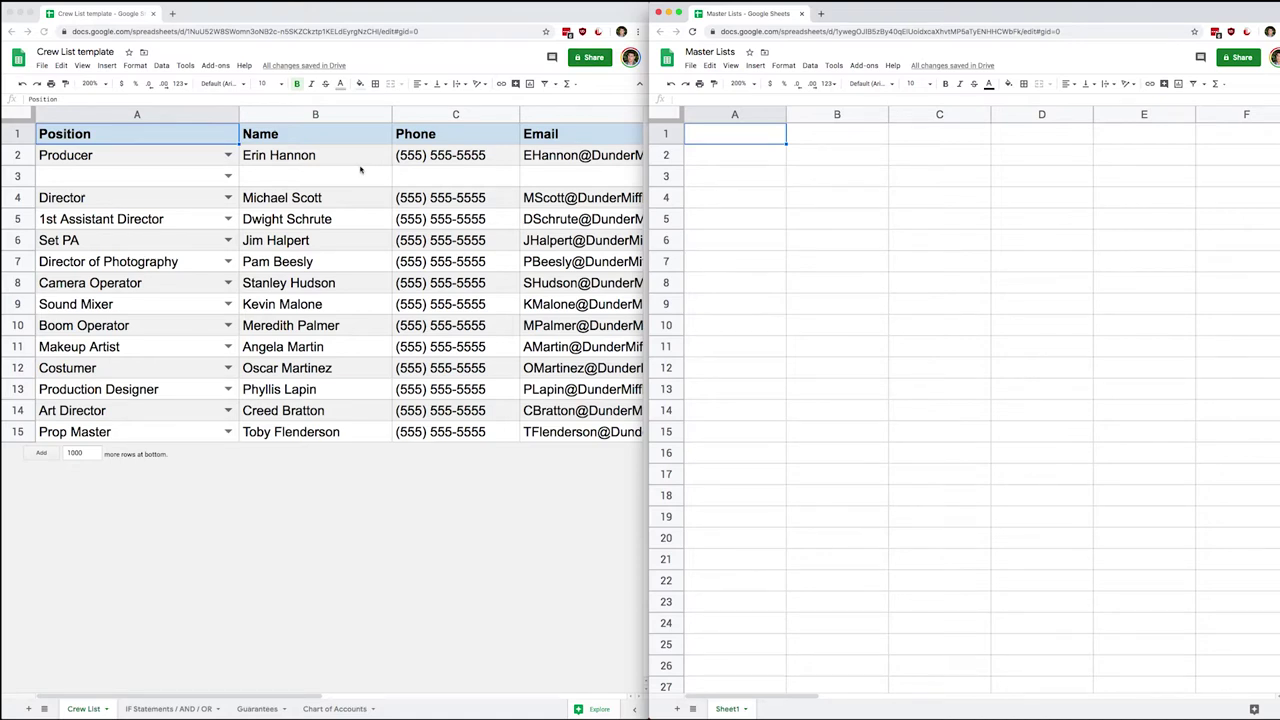
Step: Copy the whole Position column from the template's Chart of Accounts sheet into column A of Master Lists
{"action": "left_click", "coordinate": [361, 169]}
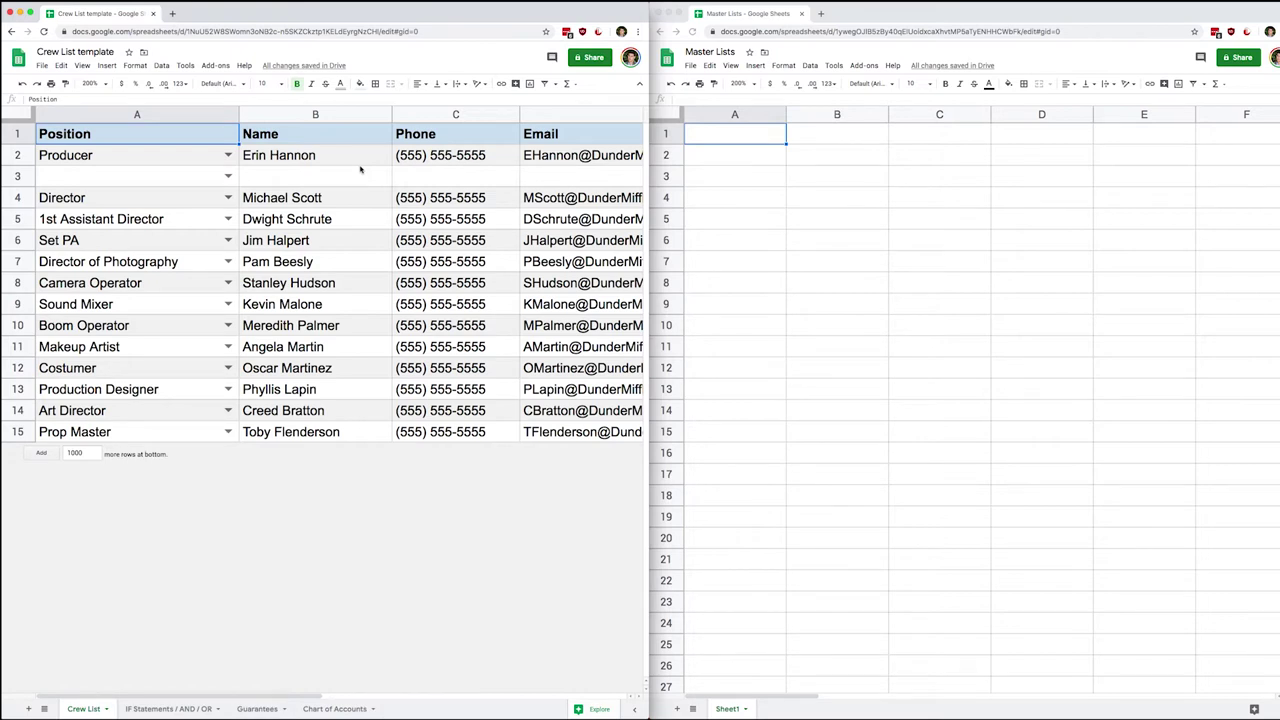
{"action": "left_click", "coordinate": [316, 161]}
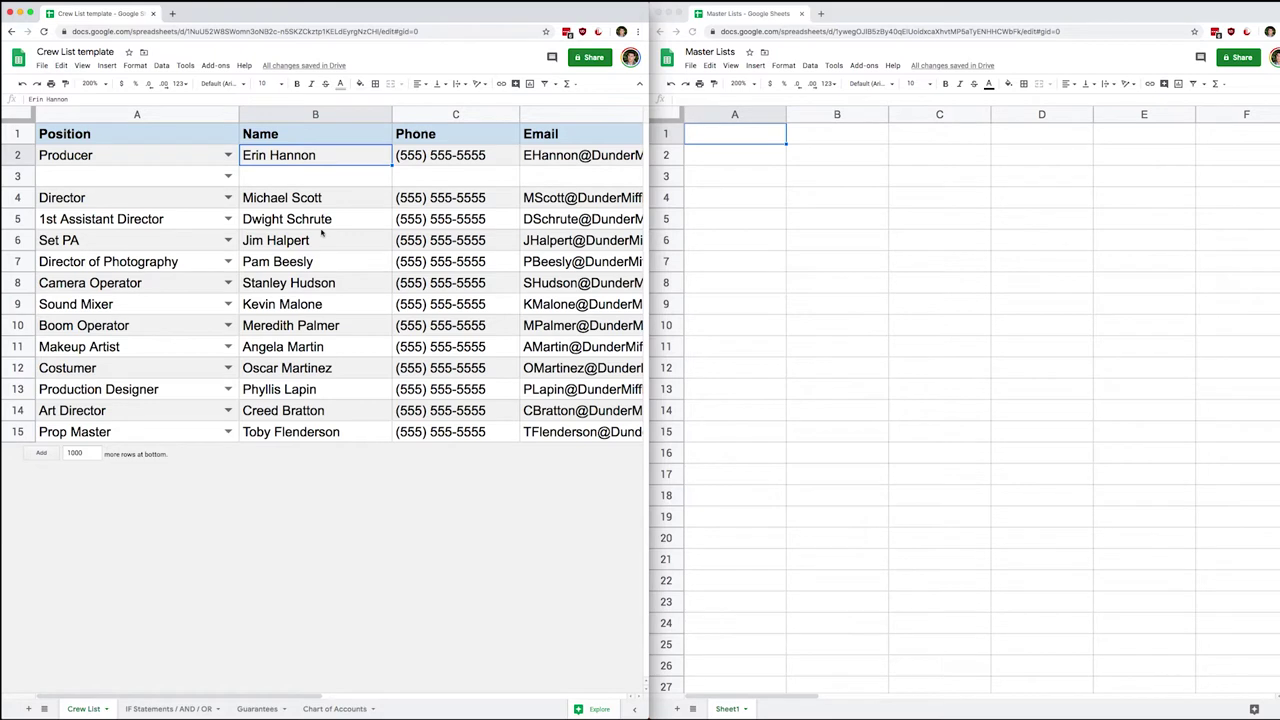
{"action": "left_click", "coordinate": [336, 708]}
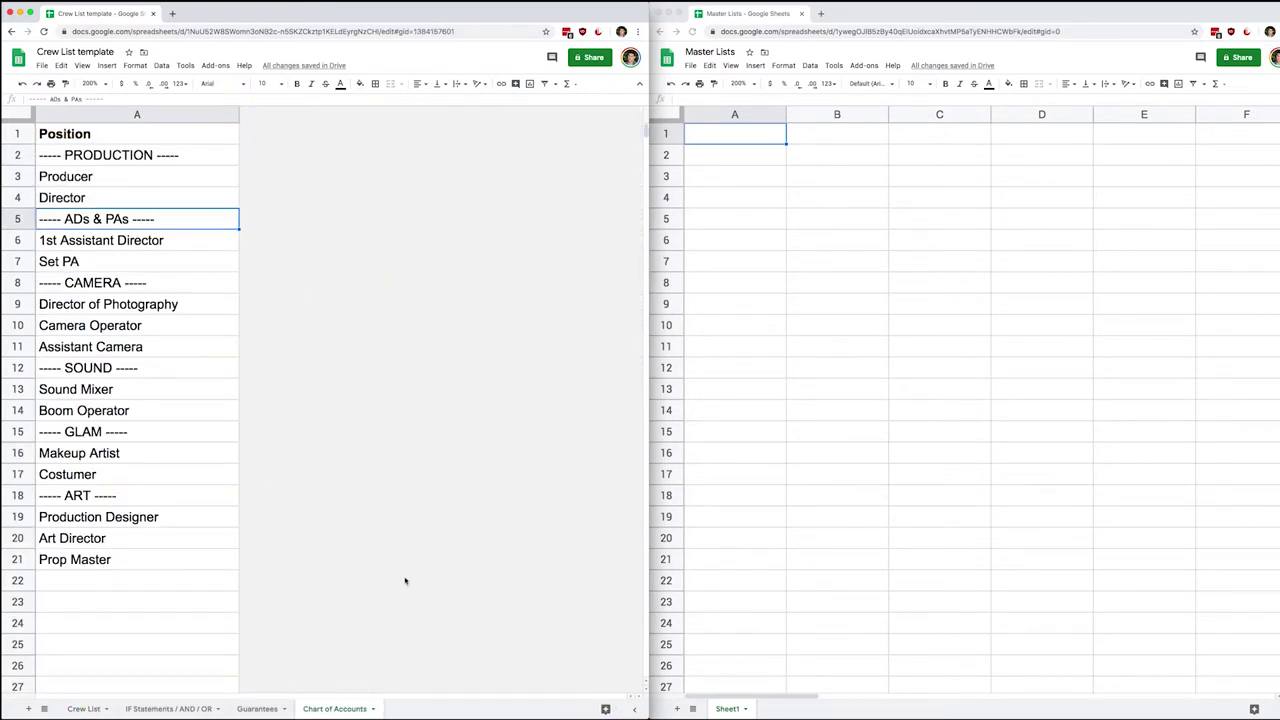
{"action": "left_click", "coordinate": [90, 115]}
{"action": "key", "text": "super+c"}
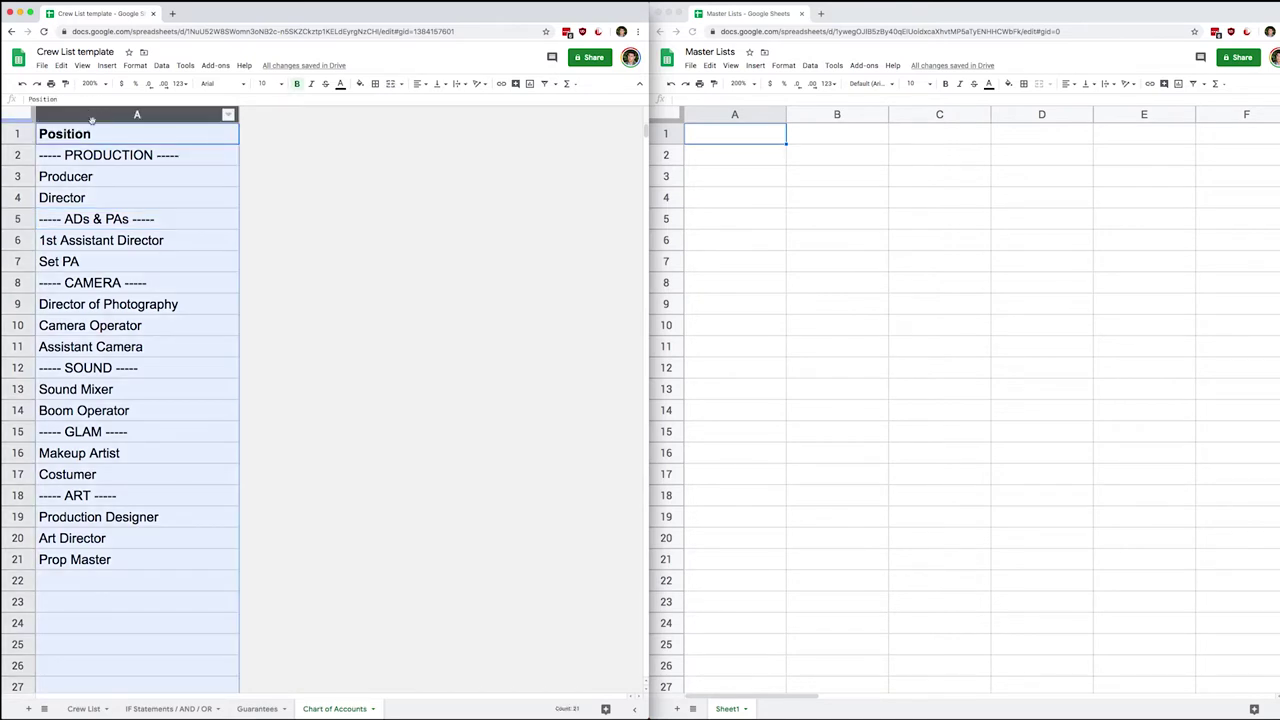
{"action": "left_click", "coordinate": [763, 141]}
{"action": "left_click", "coordinate": [745, 115]}
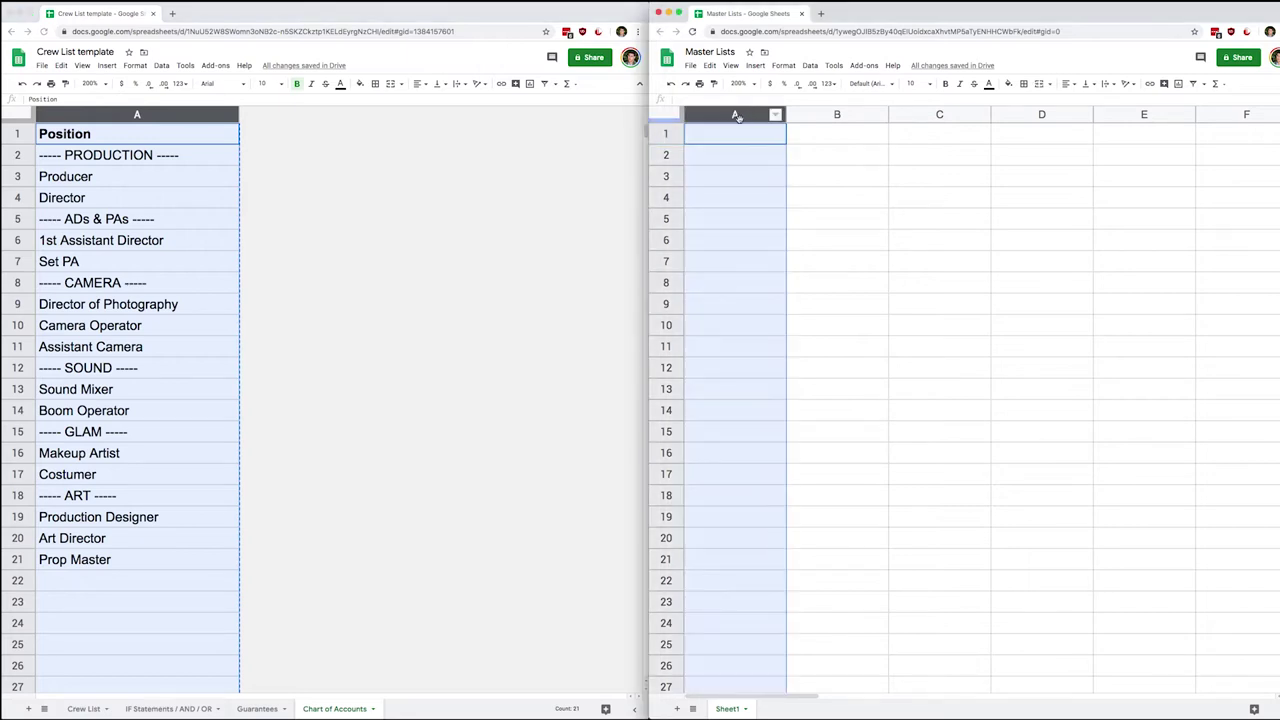
{"action": "key", "text": "super+v"}
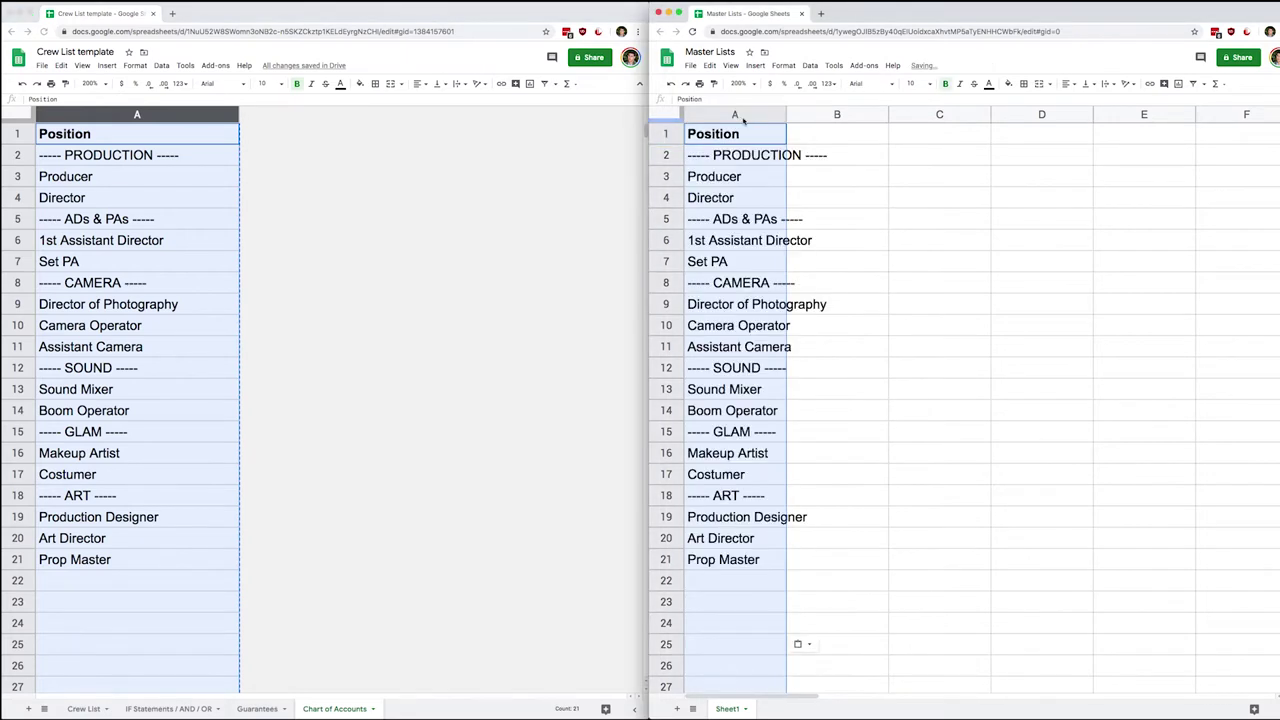
Step: Resize column A of Master Lists to a width of 250 pixels
{"action": "right_click", "coordinate": [751, 121]}
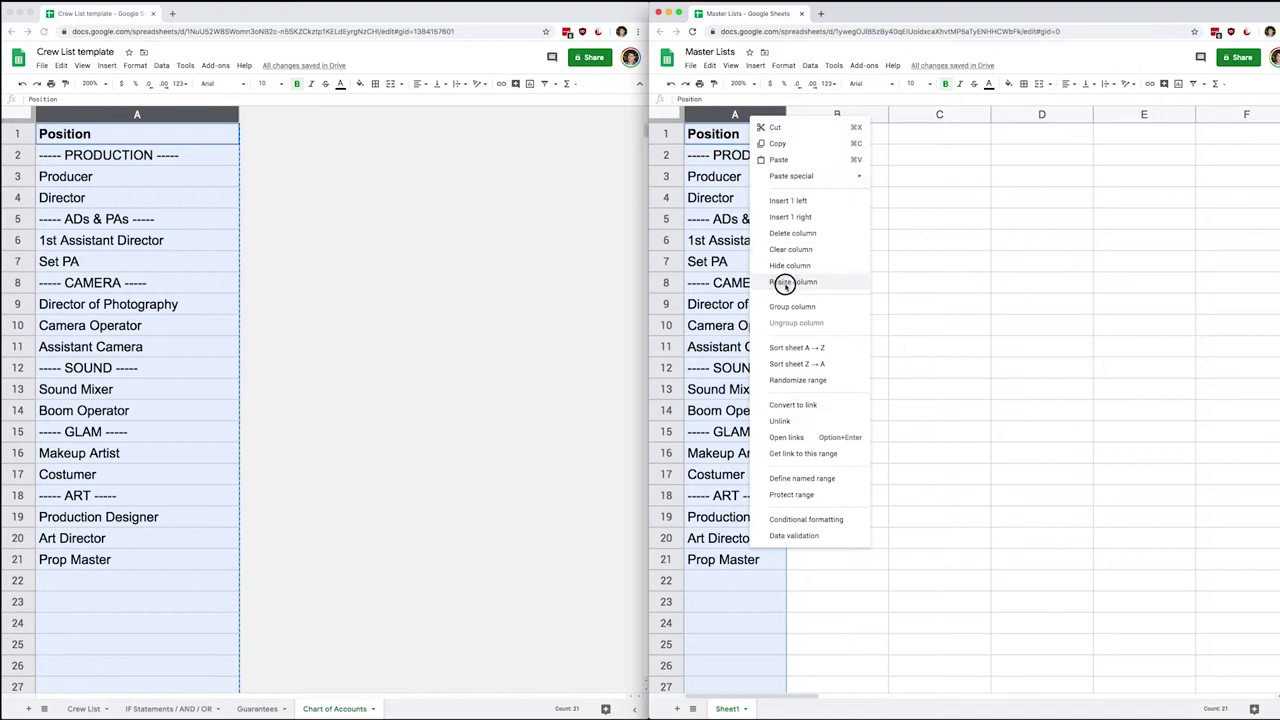
{"action": "left_click", "coordinate": [792, 281]}
{"action": "type", "text": "250"}
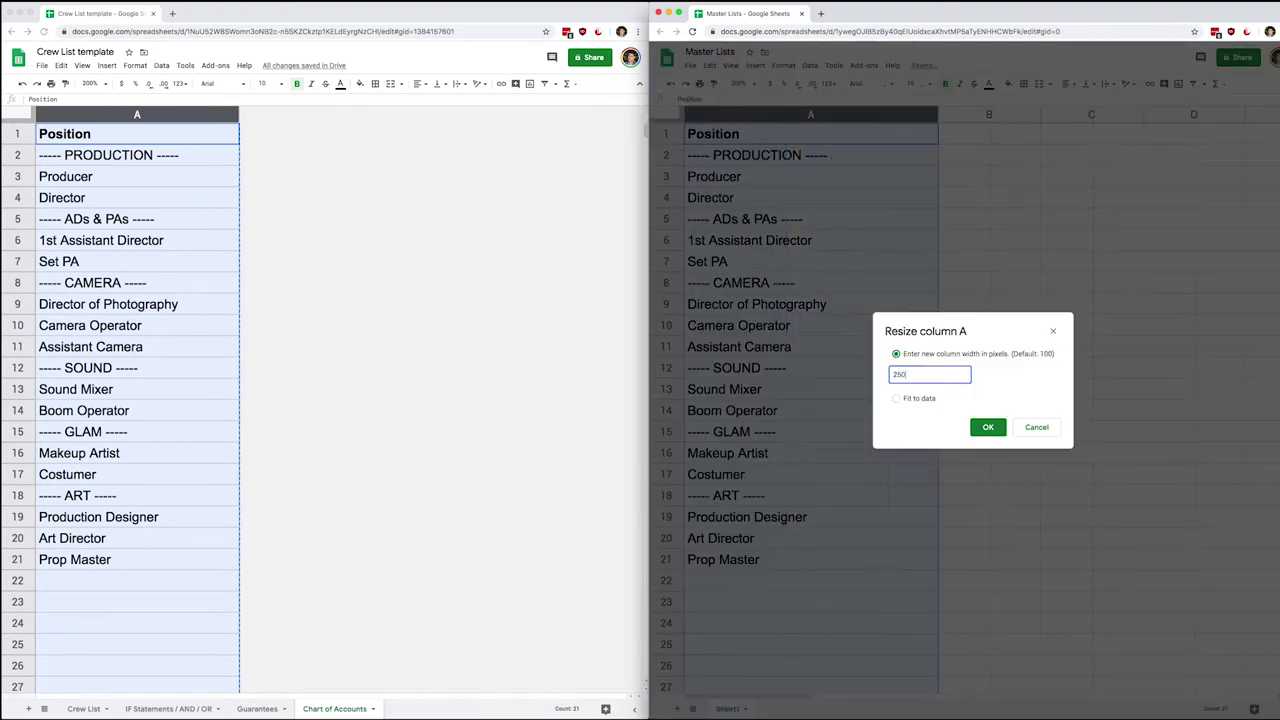
{"action": "key", "text": "Return"}
Step: Delete the empty columns B through Z from the Master Lists sheet
{"action": "left_click", "coordinate": [963, 121]}
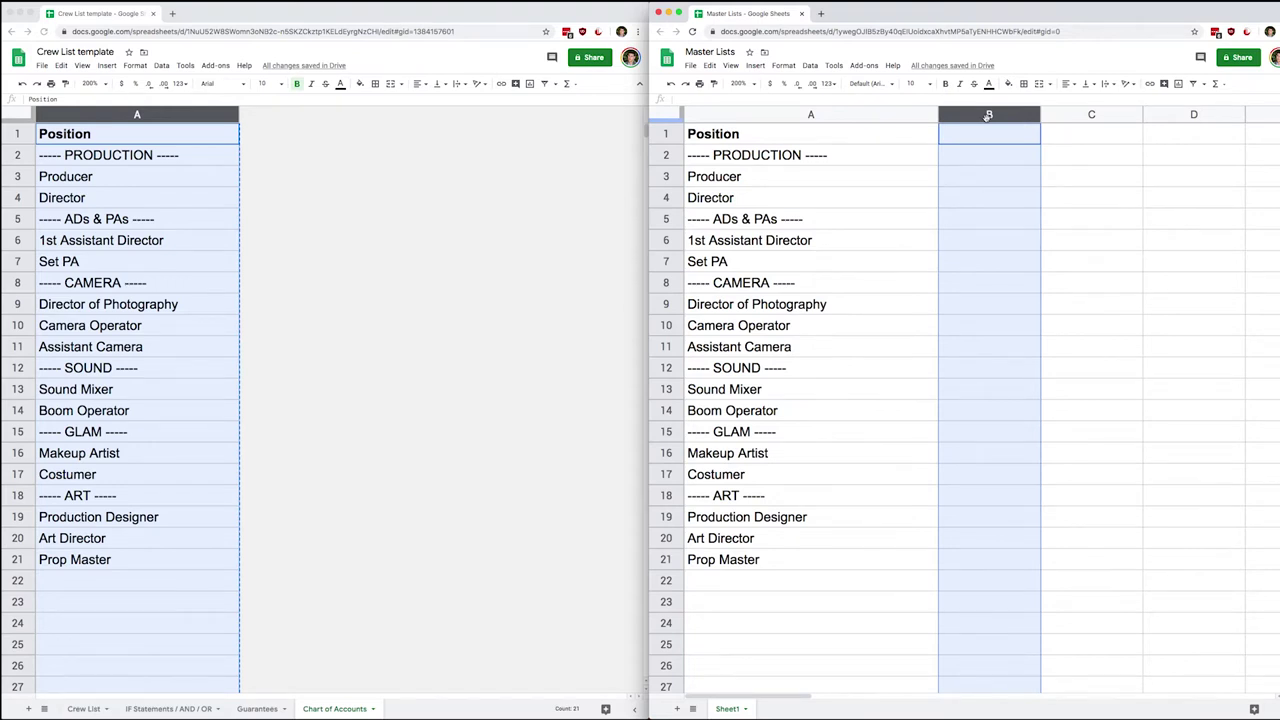
{"action": "key", "text": "super+shift+Right"}
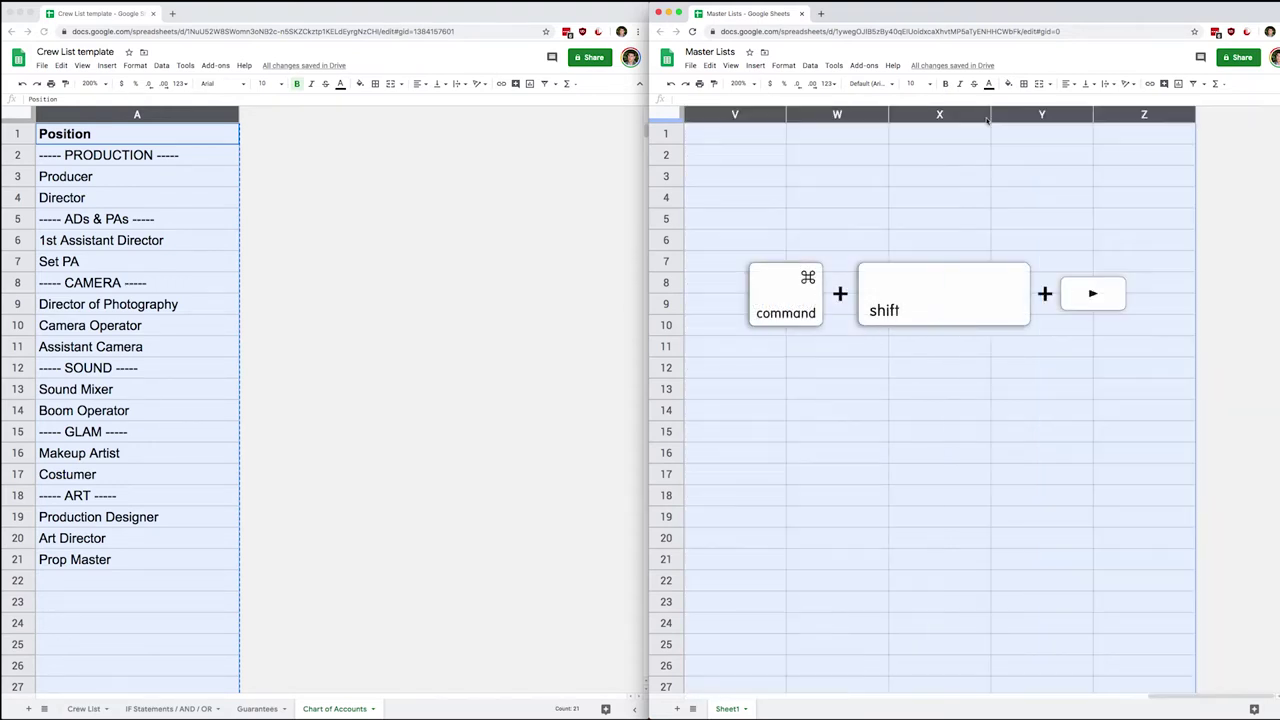
{"action": "left_click", "coordinate": [979, 115]}
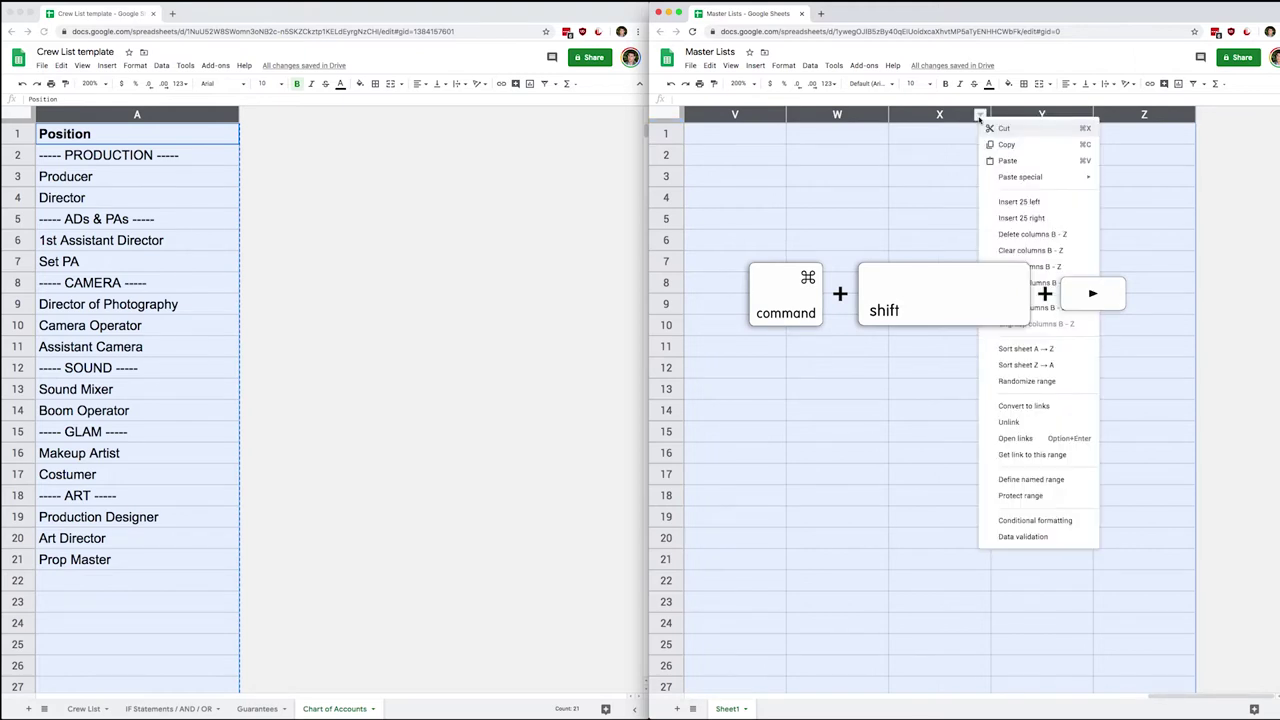
{"action": "right_click", "coordinate": [940, 115]}
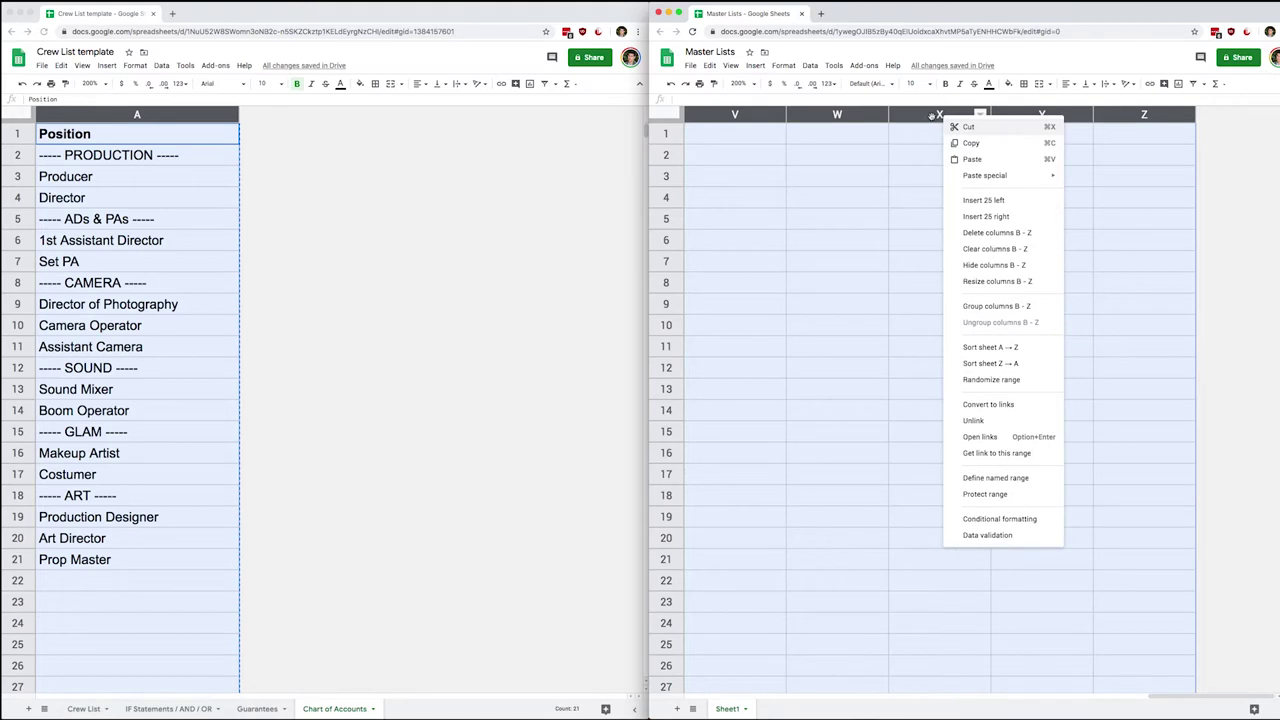
{"action": "left_click", "coordinate": [983, 233]}
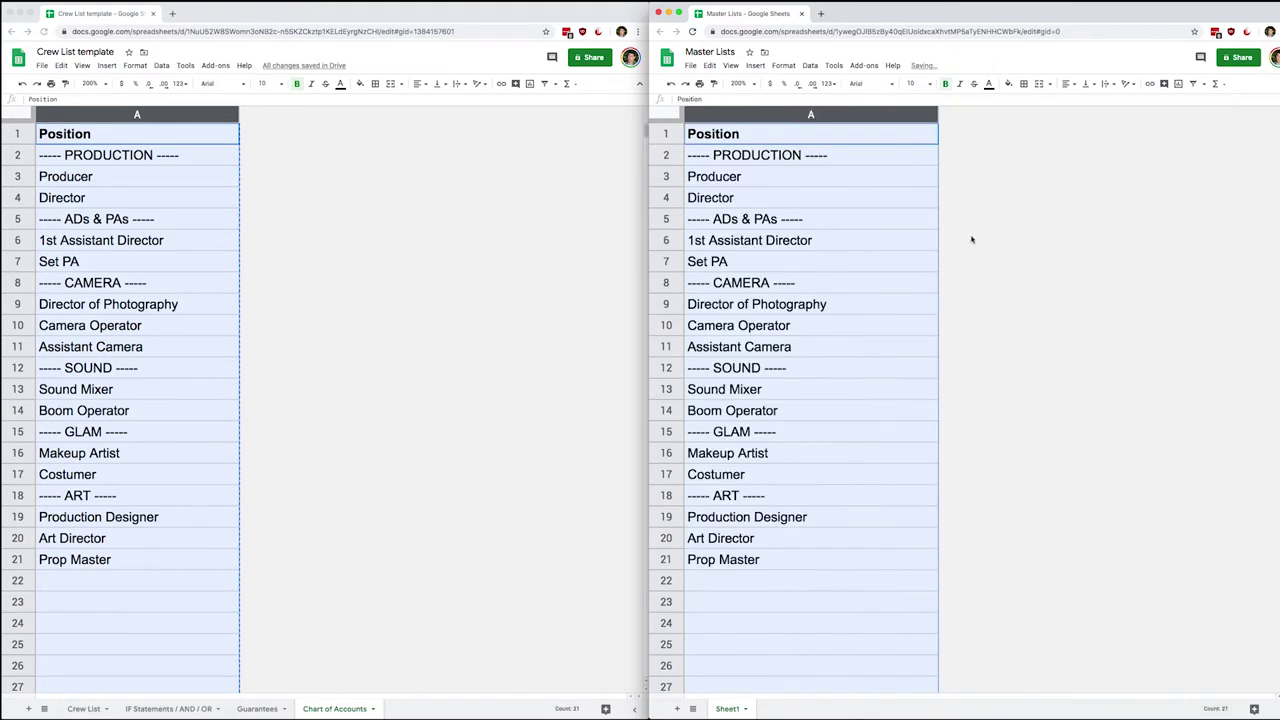
Step: Clear the position list in cells A1:A21 of the template's Chart of Accounts sheet
{"action": "left_click", "coordinate": [767, 138]}
{"action": "left_click", "coordinate": [143, 163]}
{"action": "left_click_drag", "start_coordinate": [147, 139], "coordinate": [136, 553]}
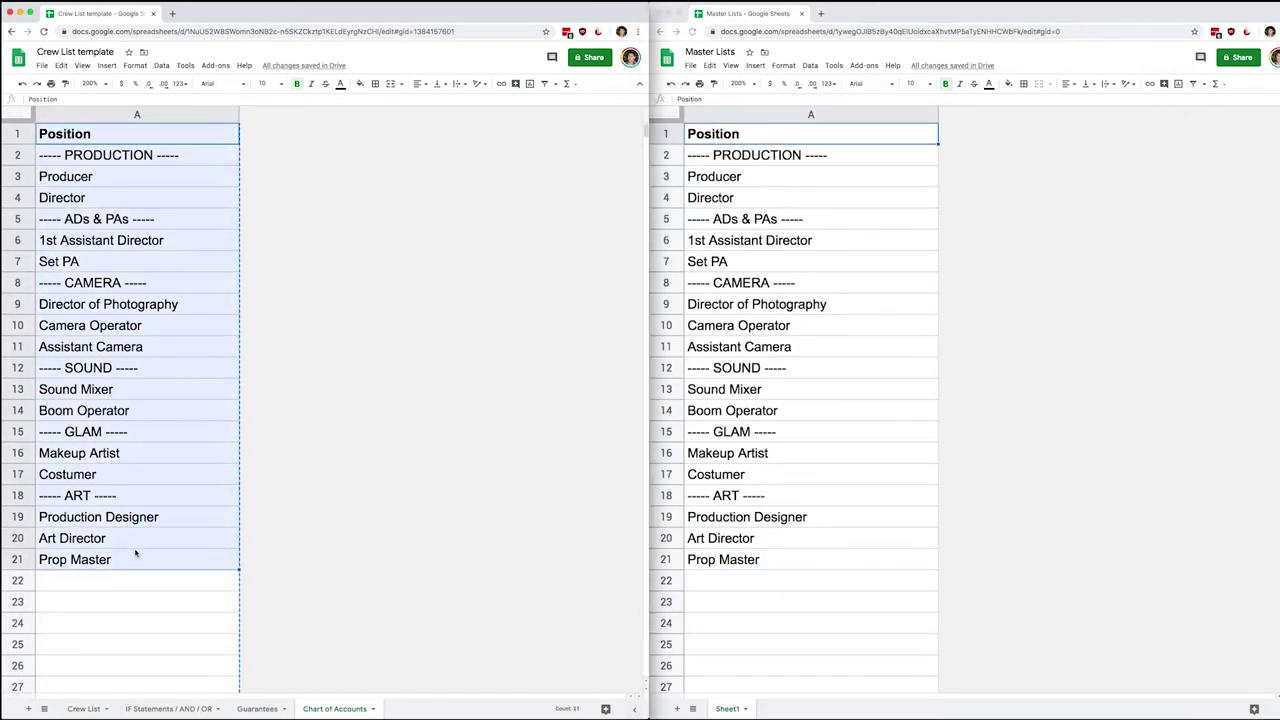
{"action": "key", "text": "Delete"}
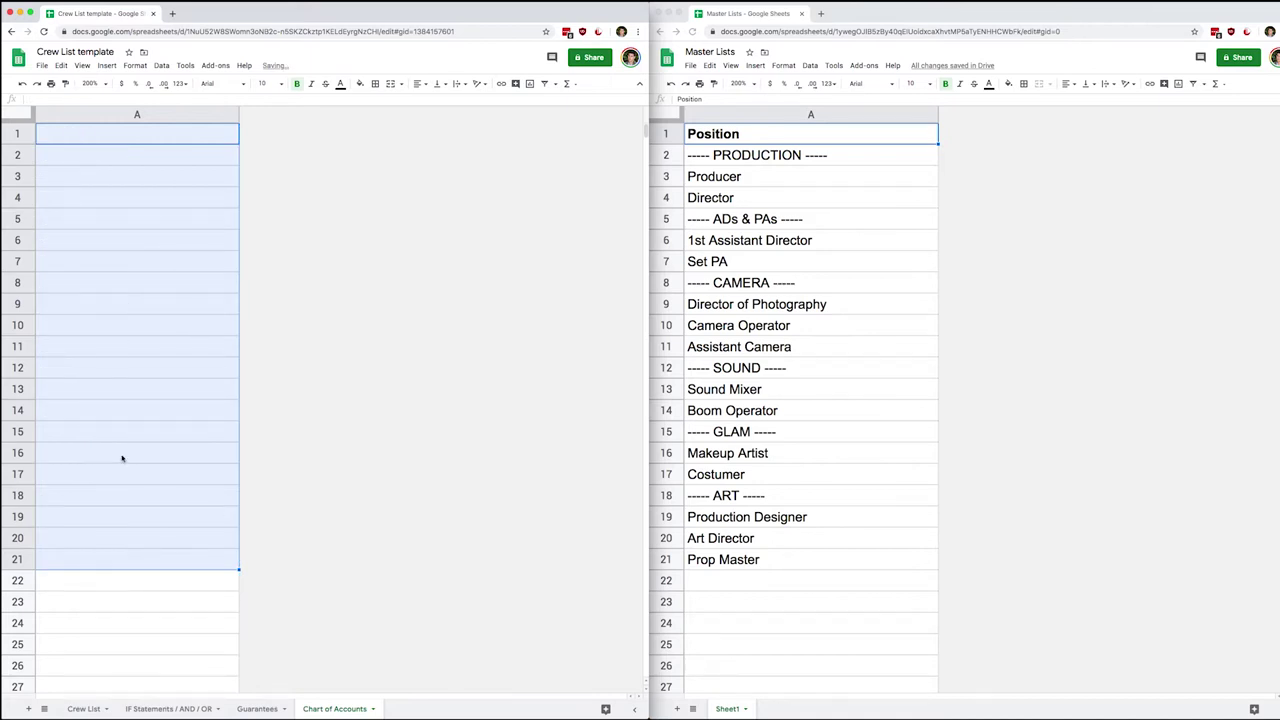
{"action": "left_click", "coordinate": [122, 458]}
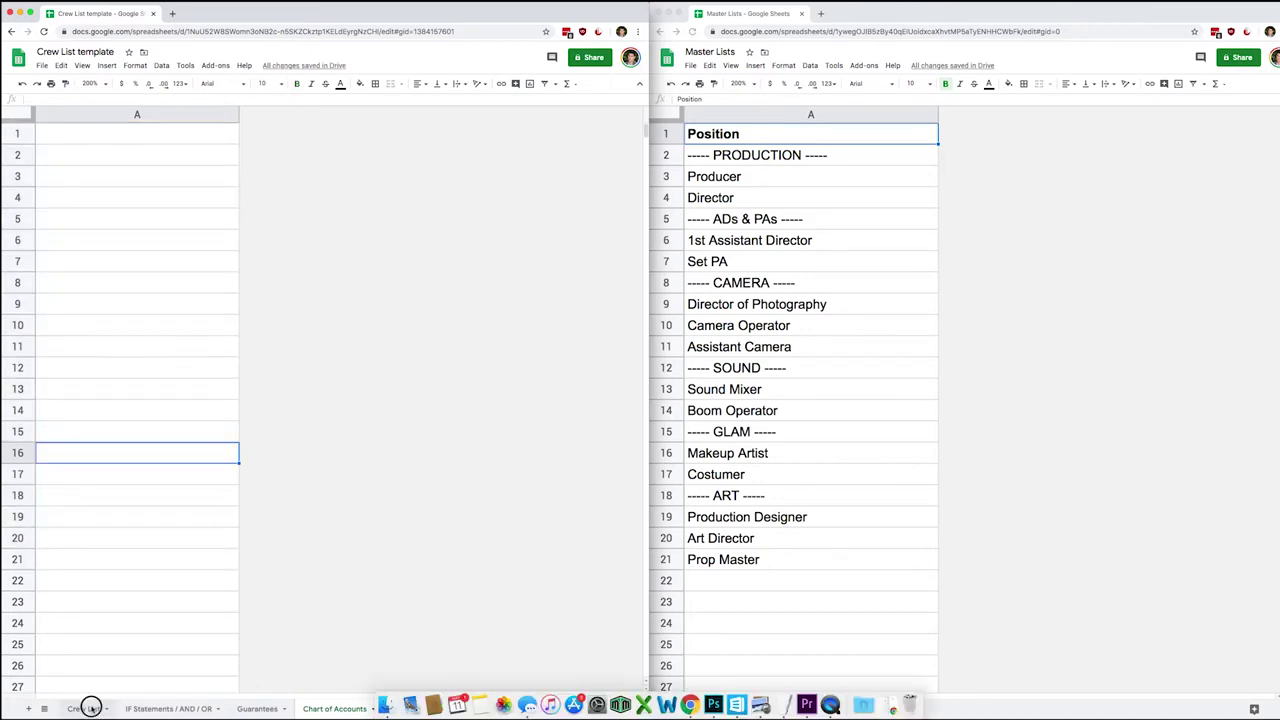
Step: Check the Position dropdowns and validation marks on the Crew List sheet and return to the Chart of Accounts sheet
{"action": "left_click", "coordinate": [88, 708]}
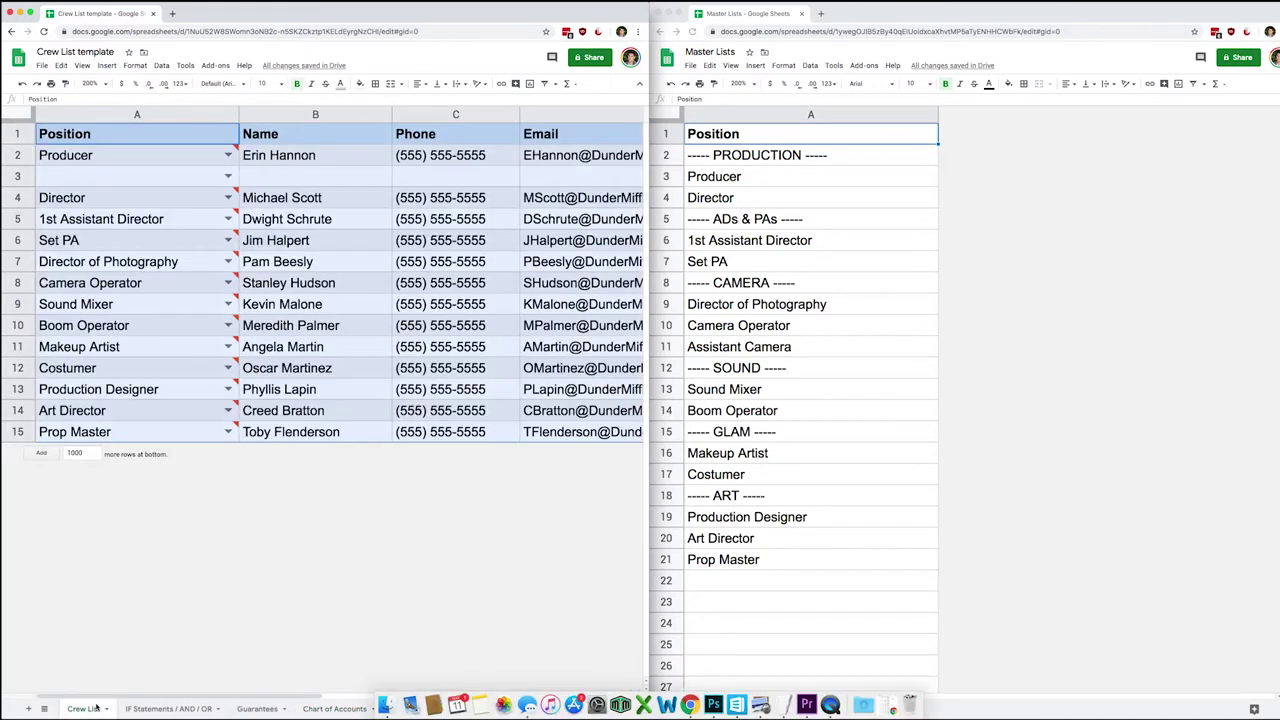
{"action": "left_click", "coordinate": [228, 177]}
{"action": "left_click", "coordinate": [165, 194]}
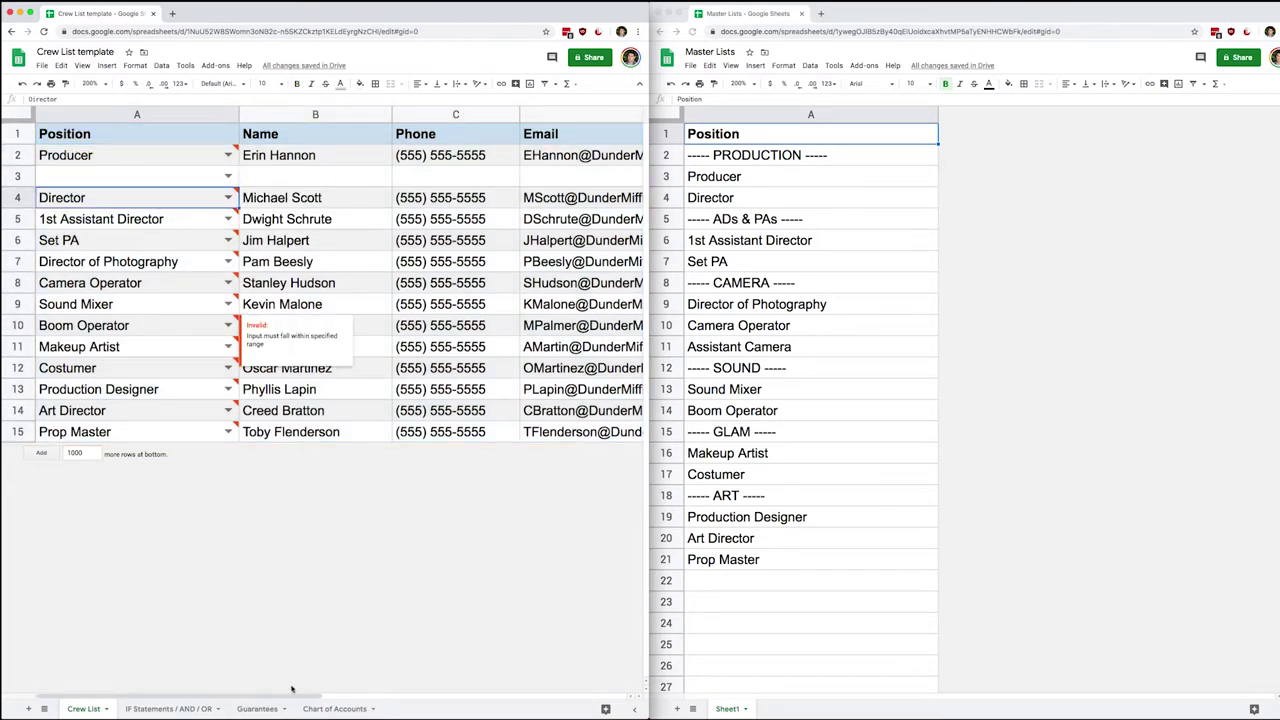
{"action": "left_click", "coordinate": [333, 709]}
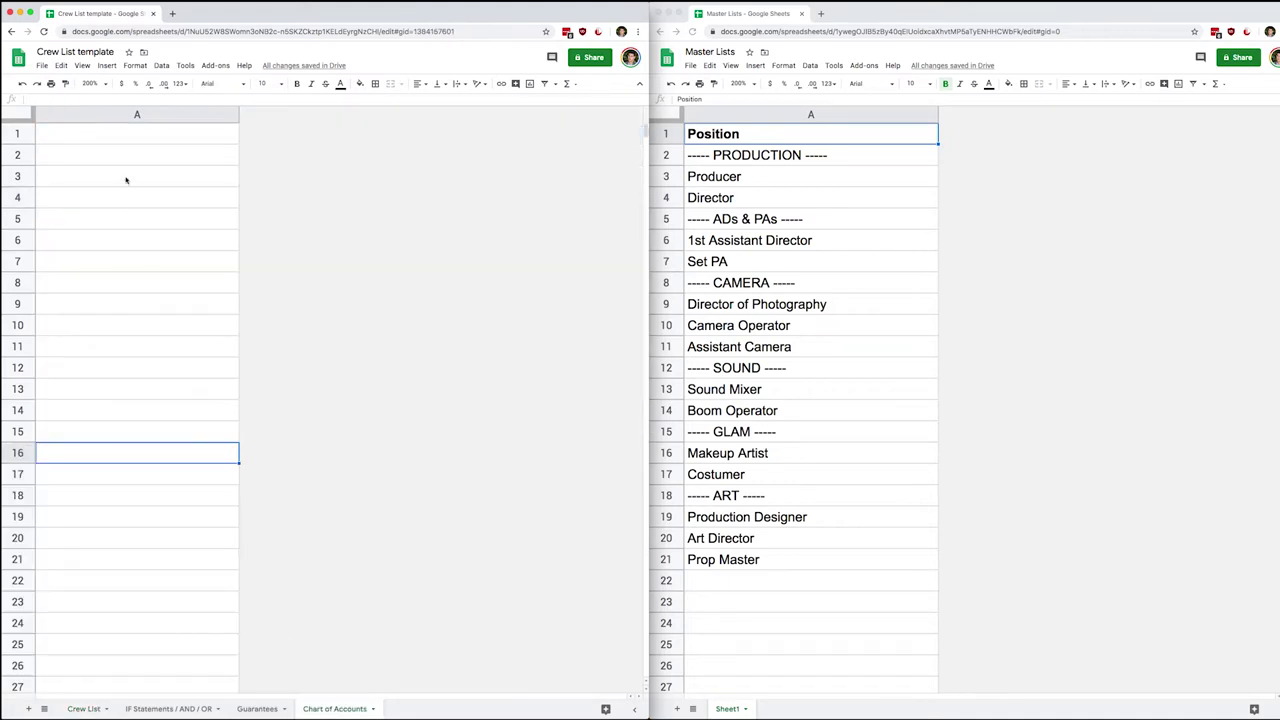
Step: Start an IMPORTRANGE formula in cell A1 of the template's Chart of Accounts sheet and review the quoted arguments in its example
{"action": "left_click", "coordinate": [120, 138]}
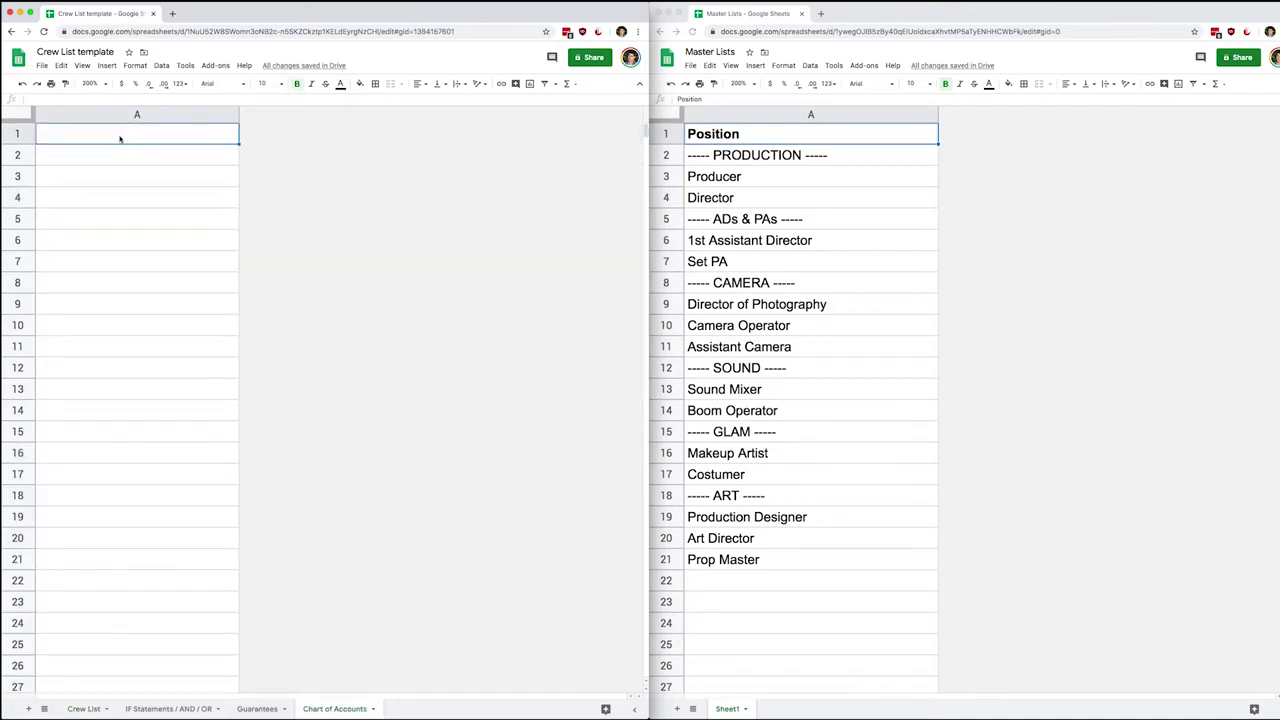
{"action": "type", "text": "=i"}
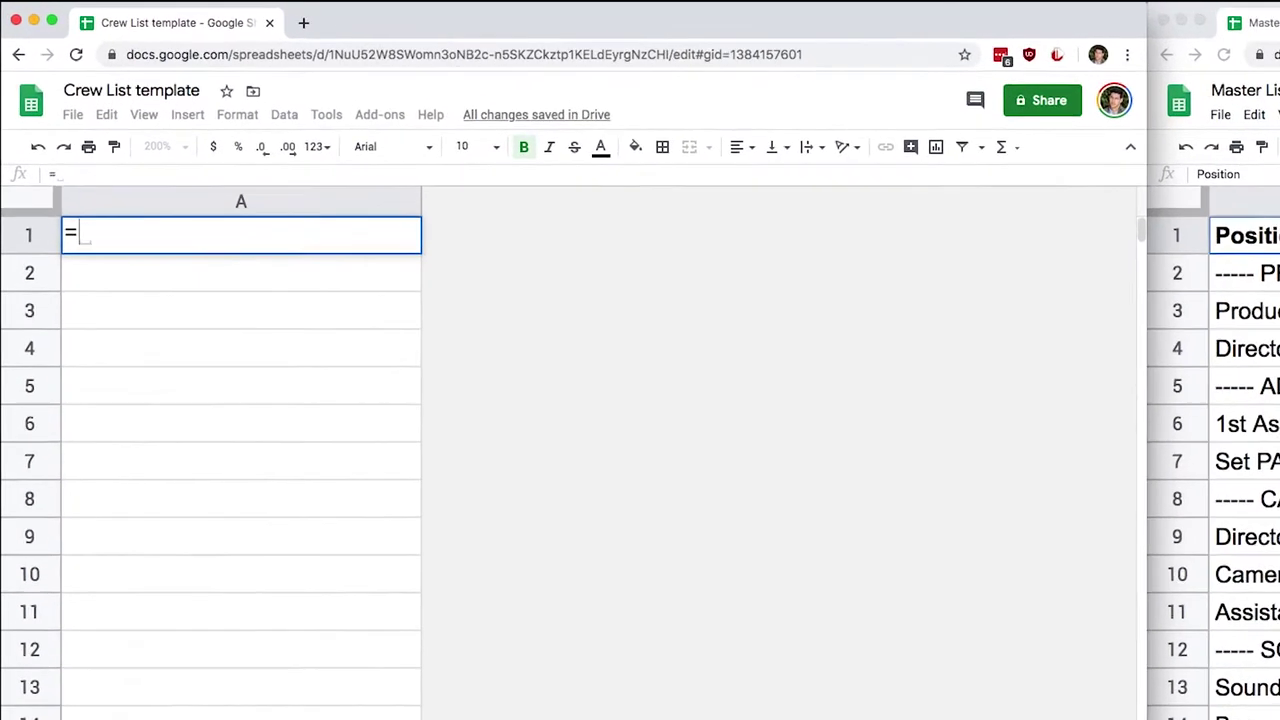
{"action": "type", "text": "mpor"}
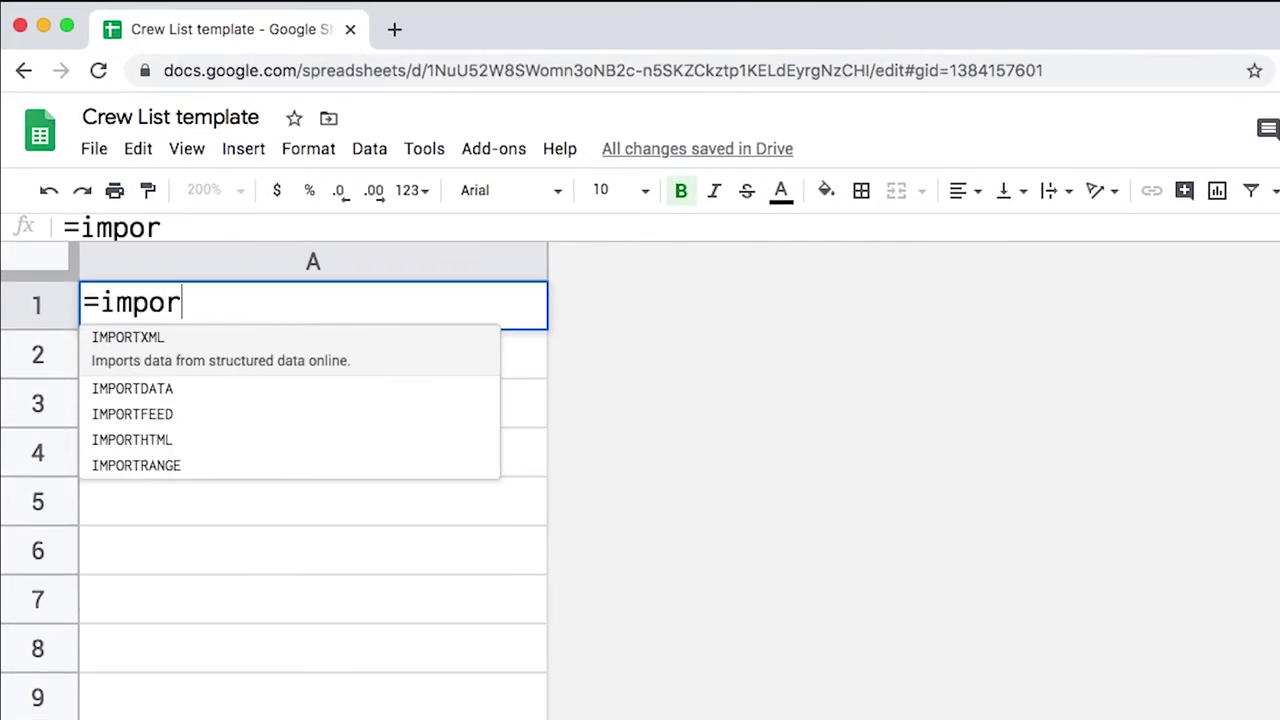
{"action": "left_click", "coordinate": [224, 460]}
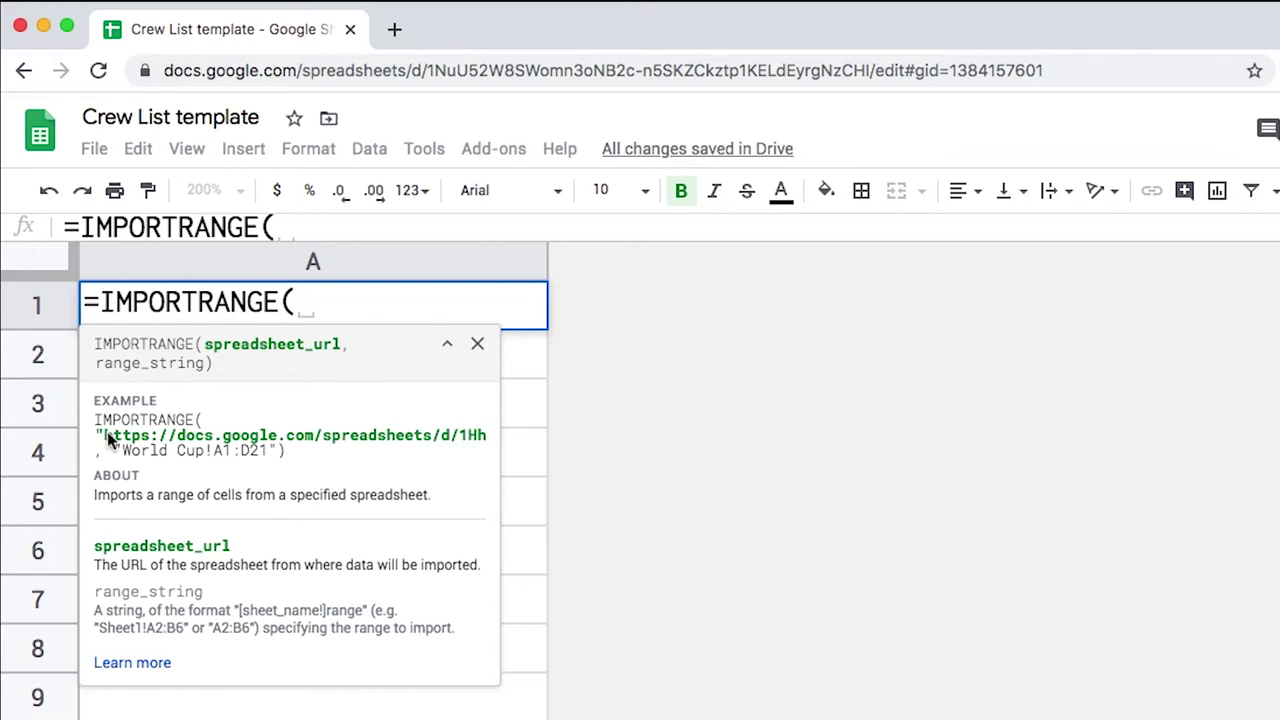
{"action": "left_click_drag", "start_coordinate": [100, 437], "coordinate": [130, 440]}
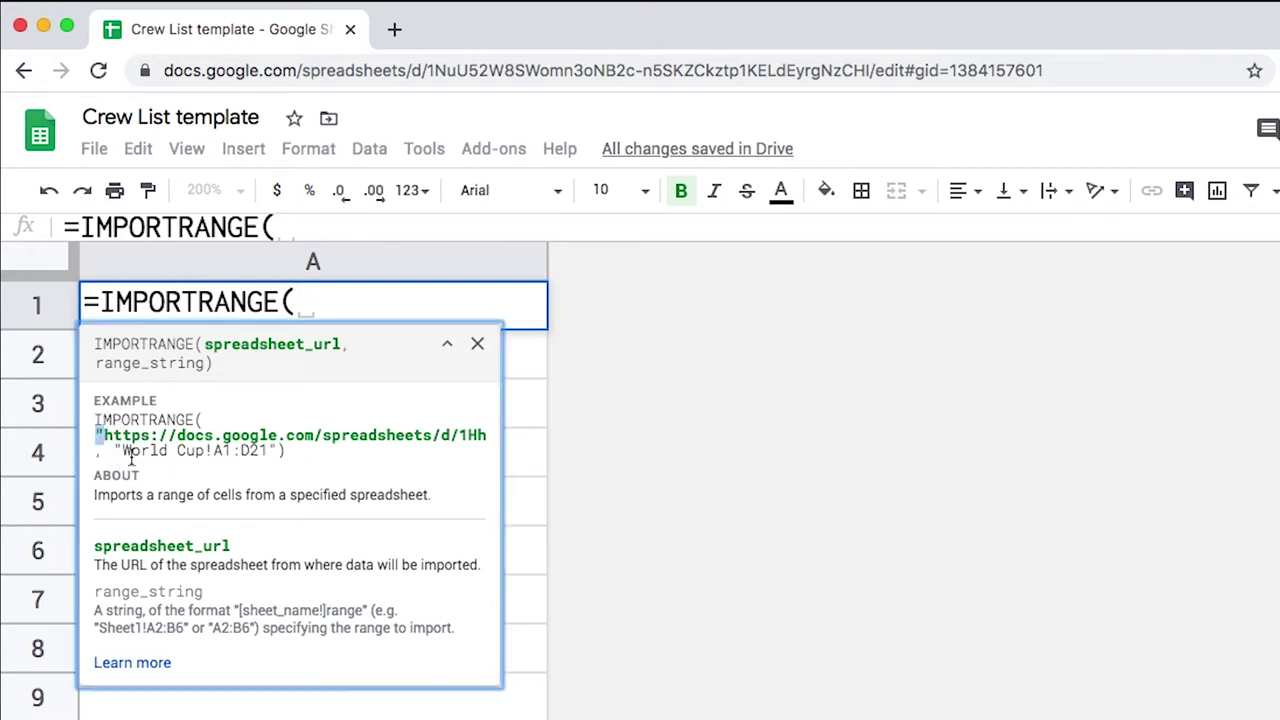
{"action": "left_click_drag", "start_coordinate": [114, 450], "coordinate": [260, 448]}
{"action": "left_click_drag", "start_coordinate": [114, 450], "coordinate": [276, 451]}
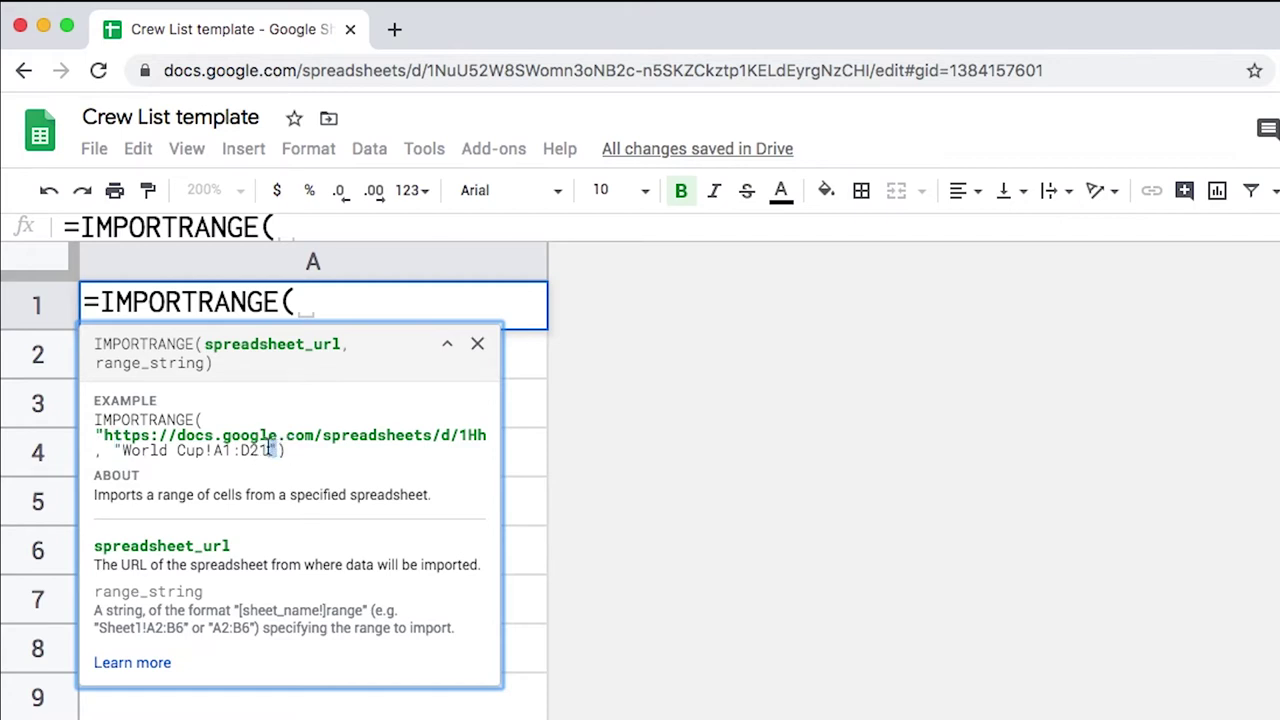
{"action": "left_click", "coordinate": [310, 298]}
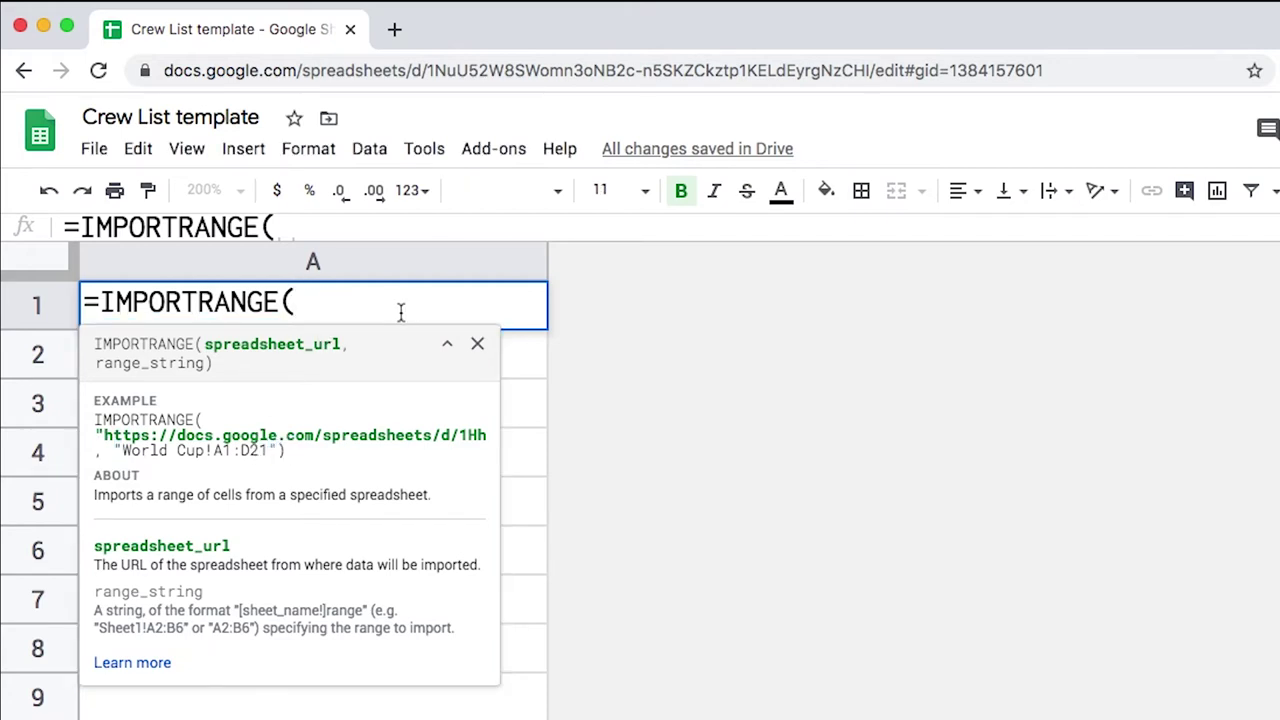
Step: Give the Master Lists spreadsheet's URL in quotation marks as the formula's first argument, followed by a comma
{"action": "type", "text": "\""}
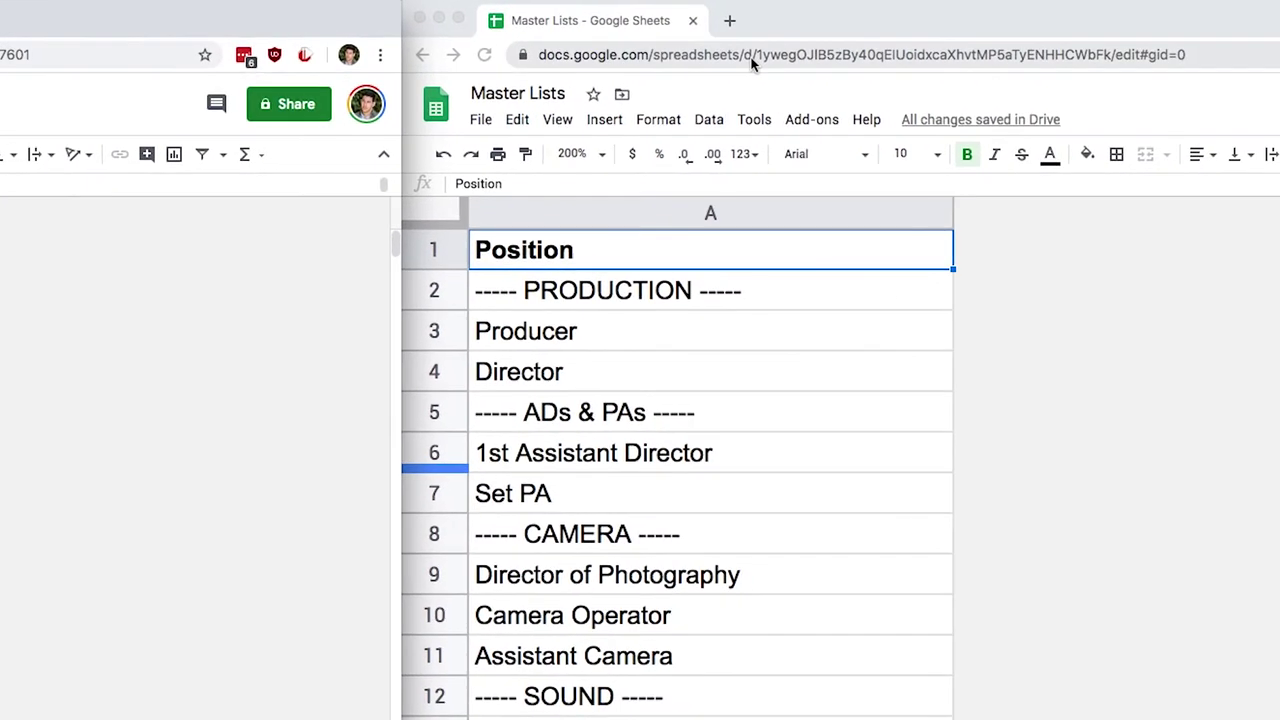
{"action": "left_click", "coordinate": [1007, 58]}
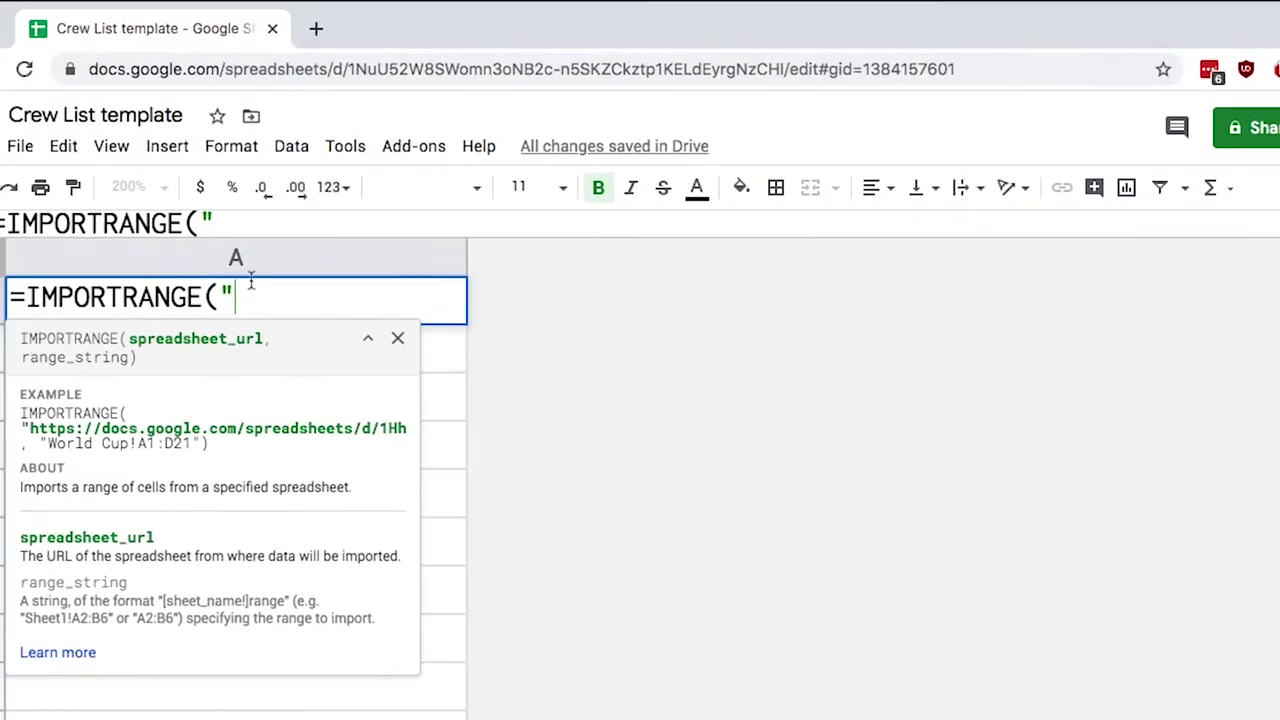
{"action": "key", "text": "super+v"}
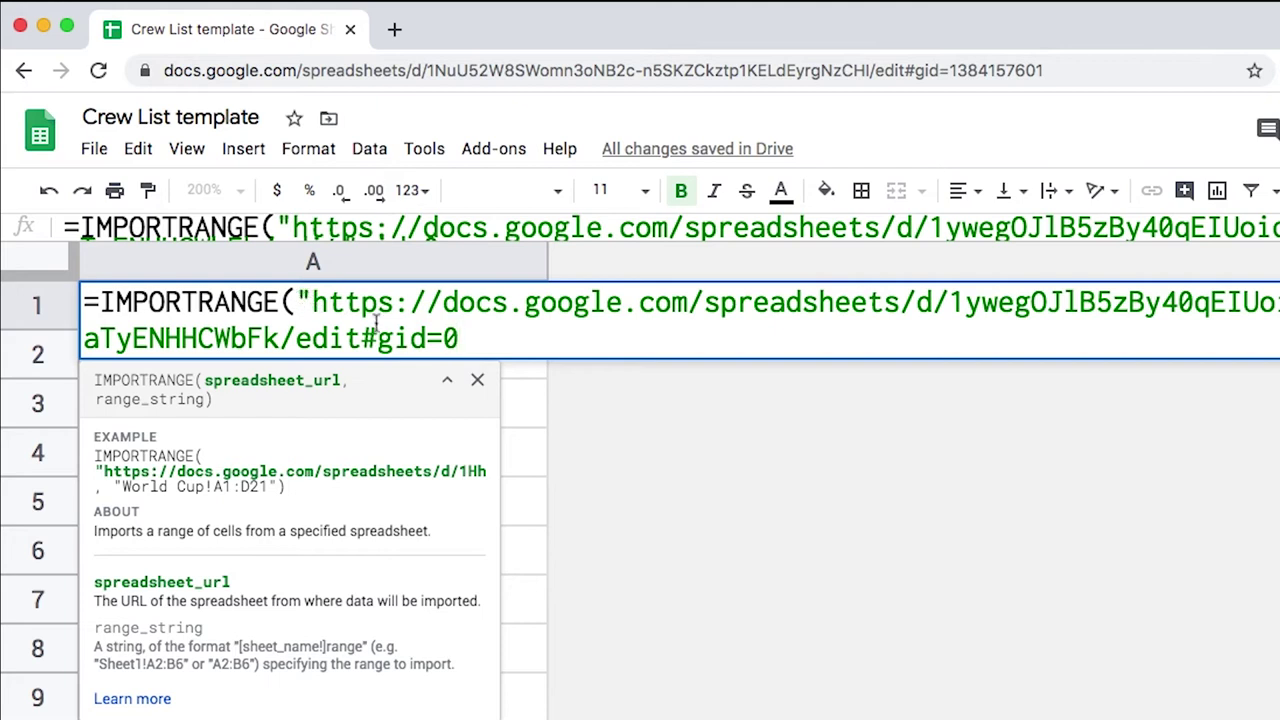
{"action": "type", "text": "\","}
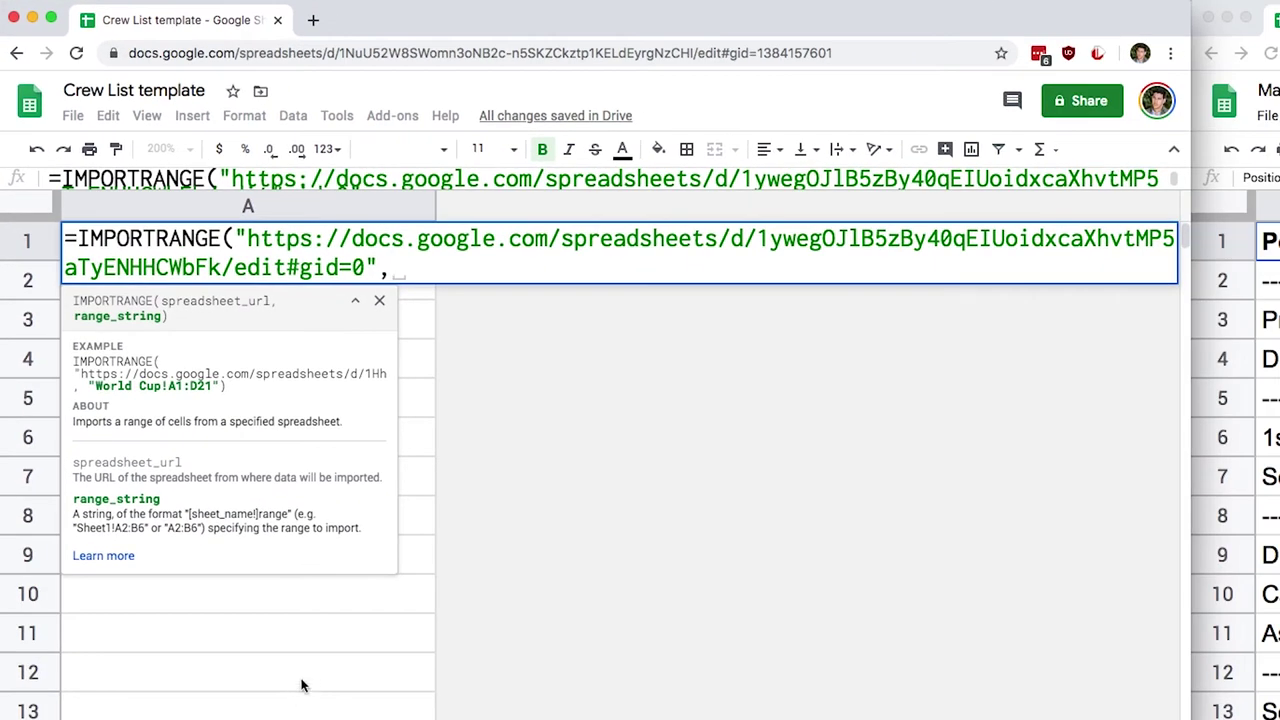
{"action": "left_click", "coordinate": [310, 681]}
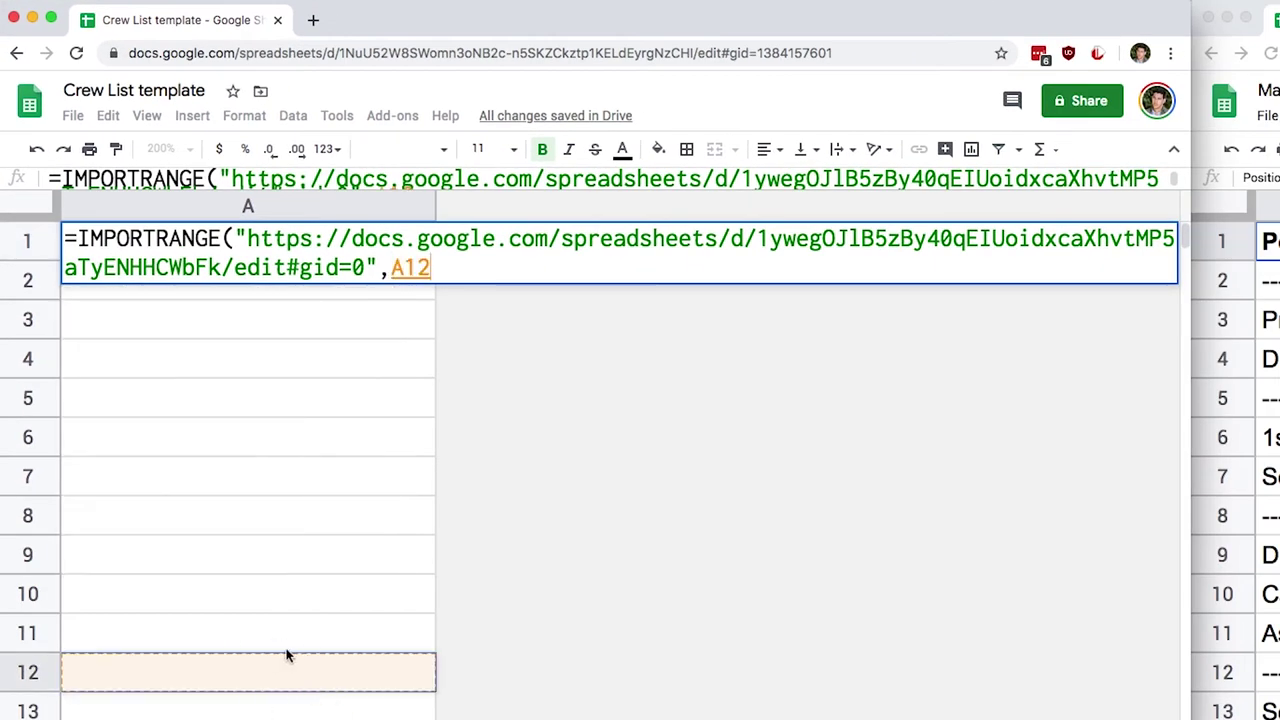
{"action": "key", "text": "BackSpace"}
{"action": "key", "text": "BackSpace"}
{"action": "key", "text": "BackSpace"}
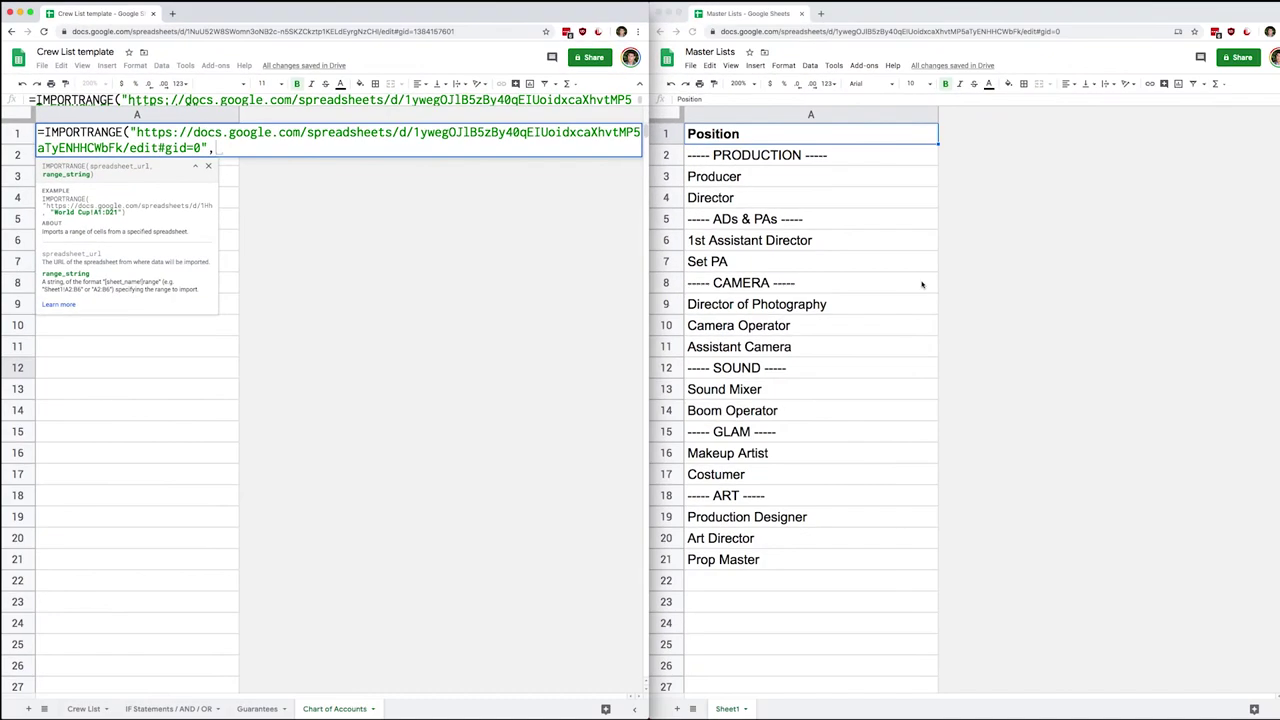
Step: Rename Sheet1 of the Master Lists spreadsheet as CoA
{"action": "key", "text": "super+l"}
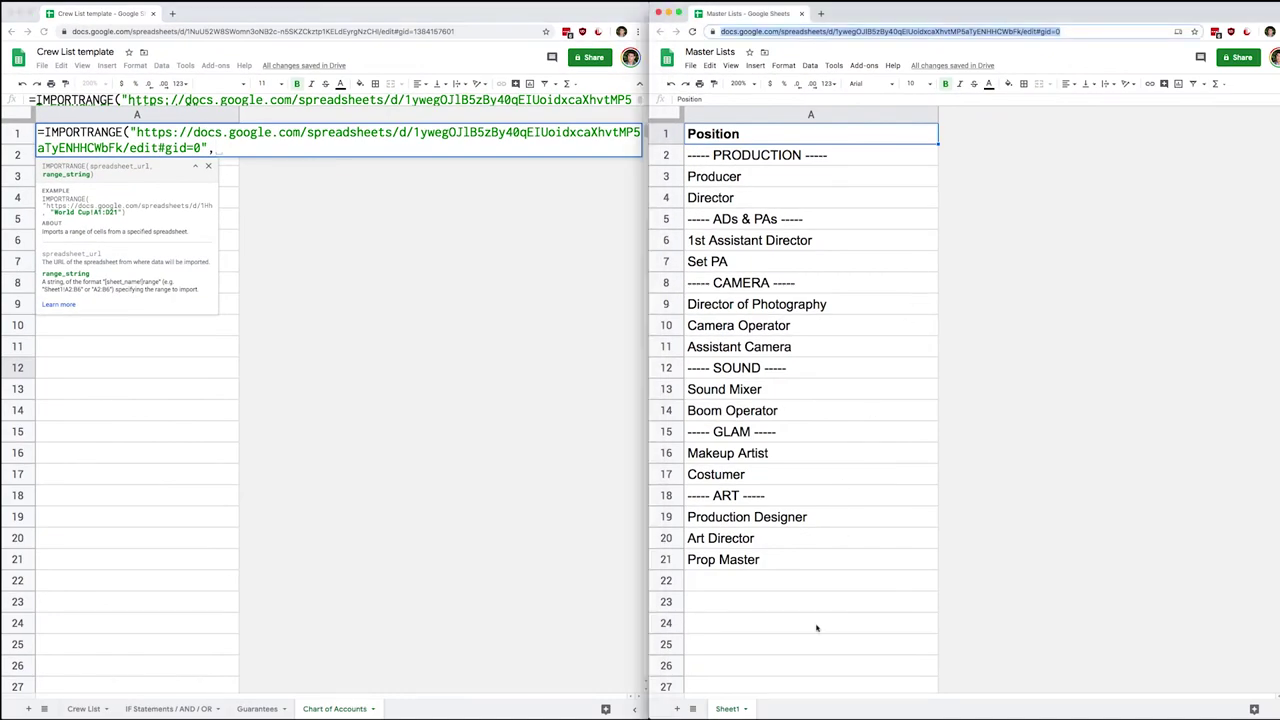
{"action": "double_click", "coordinate": [727, 709]}
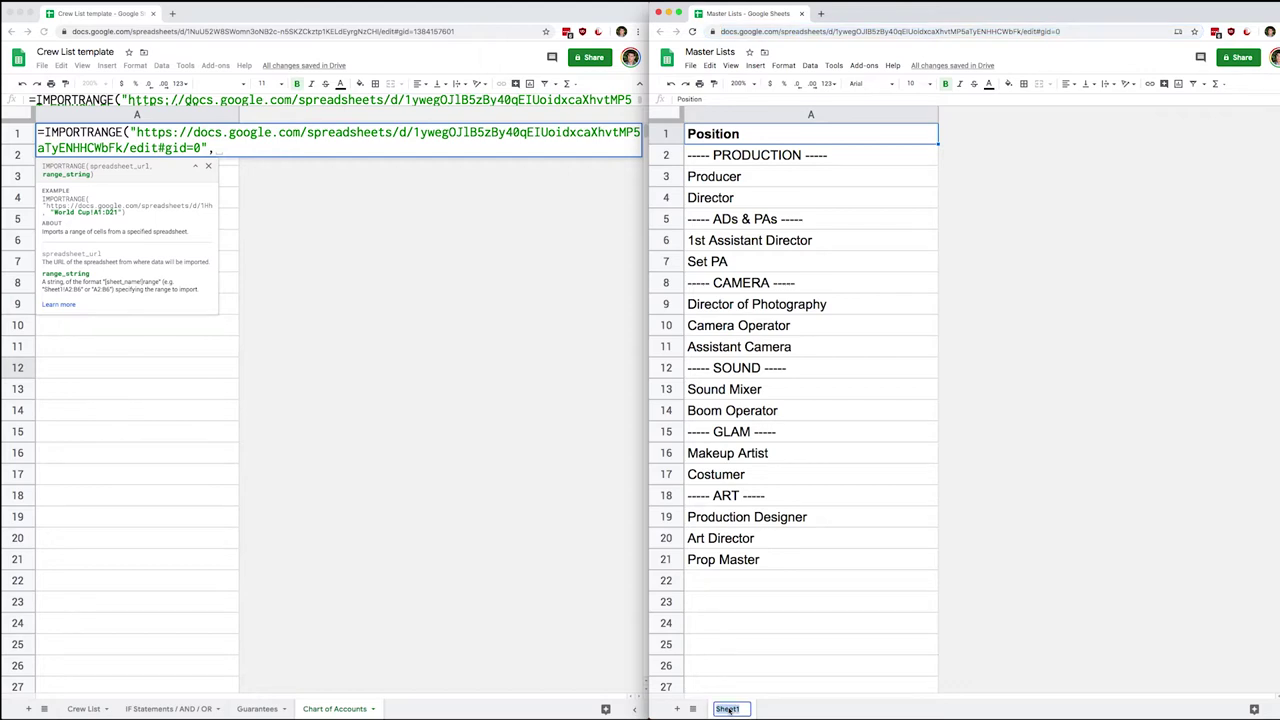
{"action": "type", "text": "CoA"}
{"action": "key", "text": "Return"}
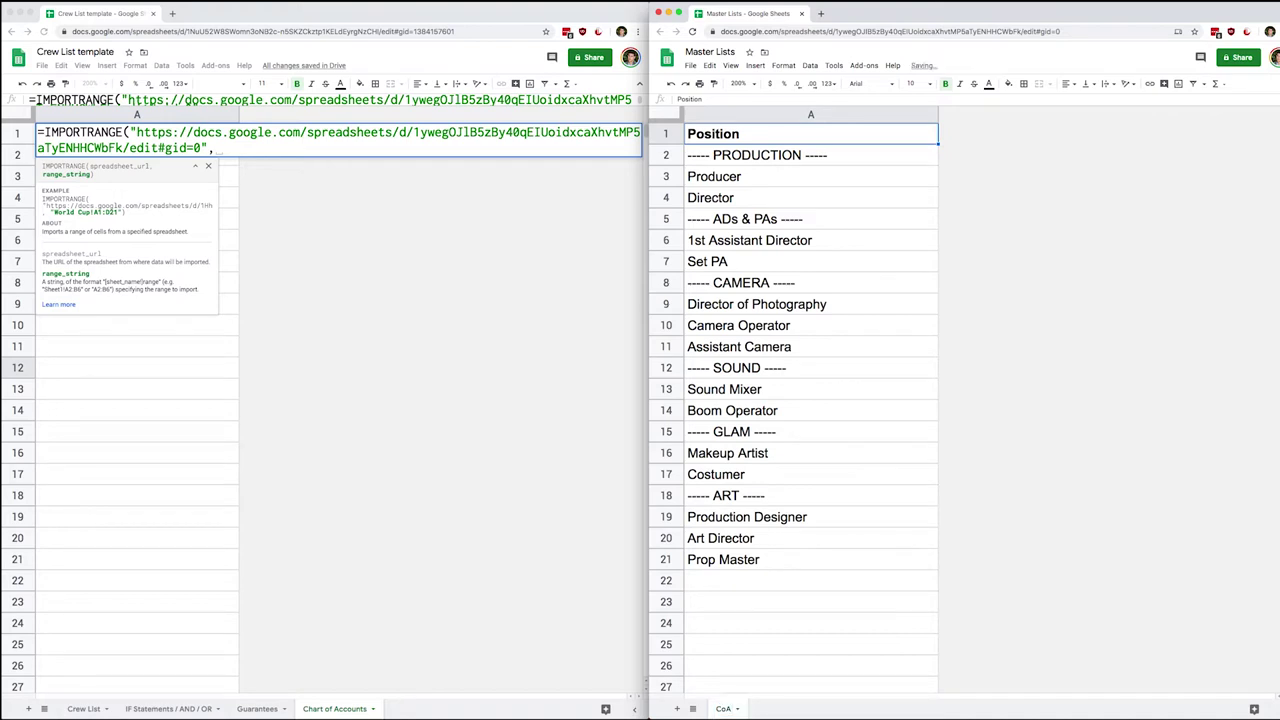
Step: Add a sheet to Master Lists, build a reference to the whole CoA column A in its cell A1, and copy the reference text
{"action": "left_click", "coordinate": [678, 708]}
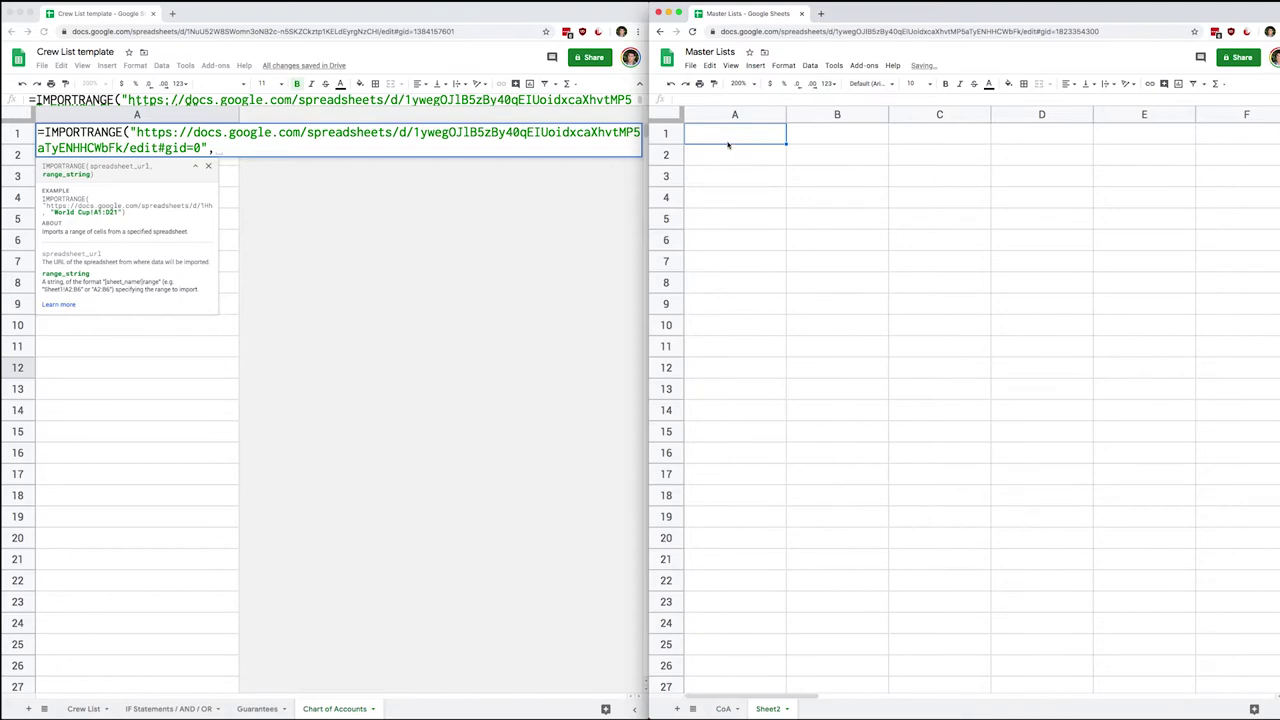
{"action": "type", "text": "="}
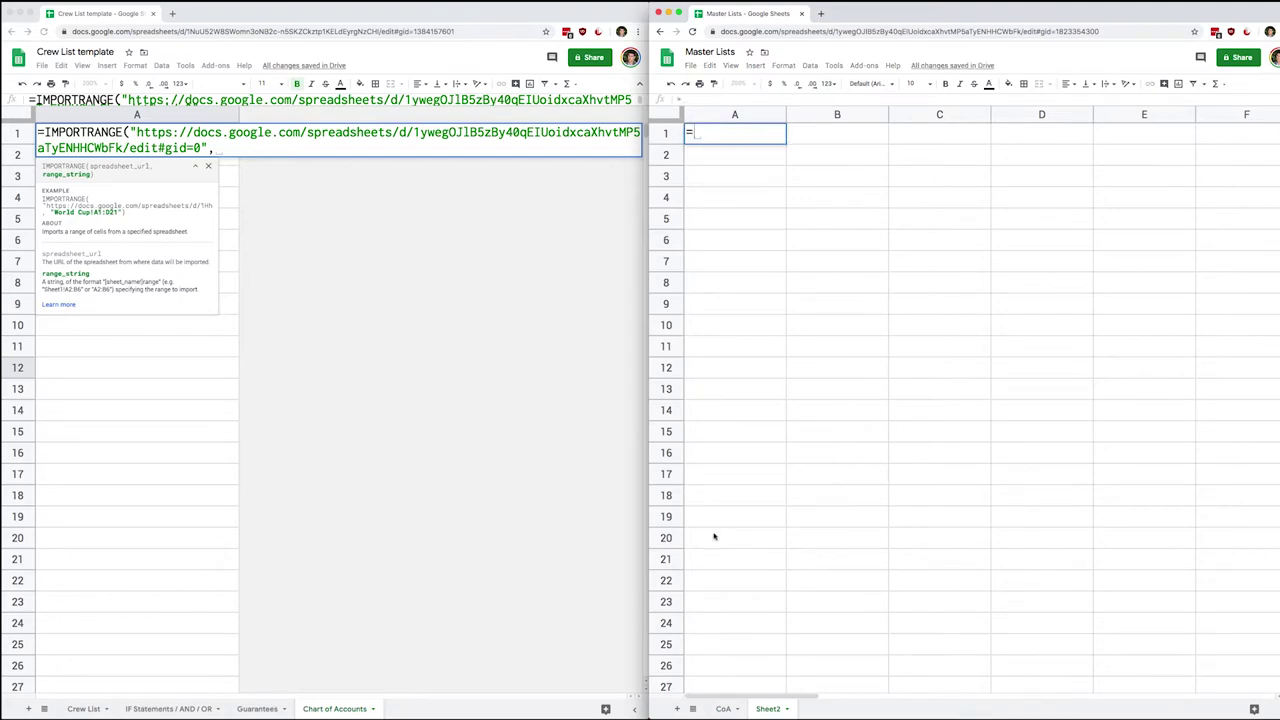
{"action": "left_click", "coordinate": [723, 708]}
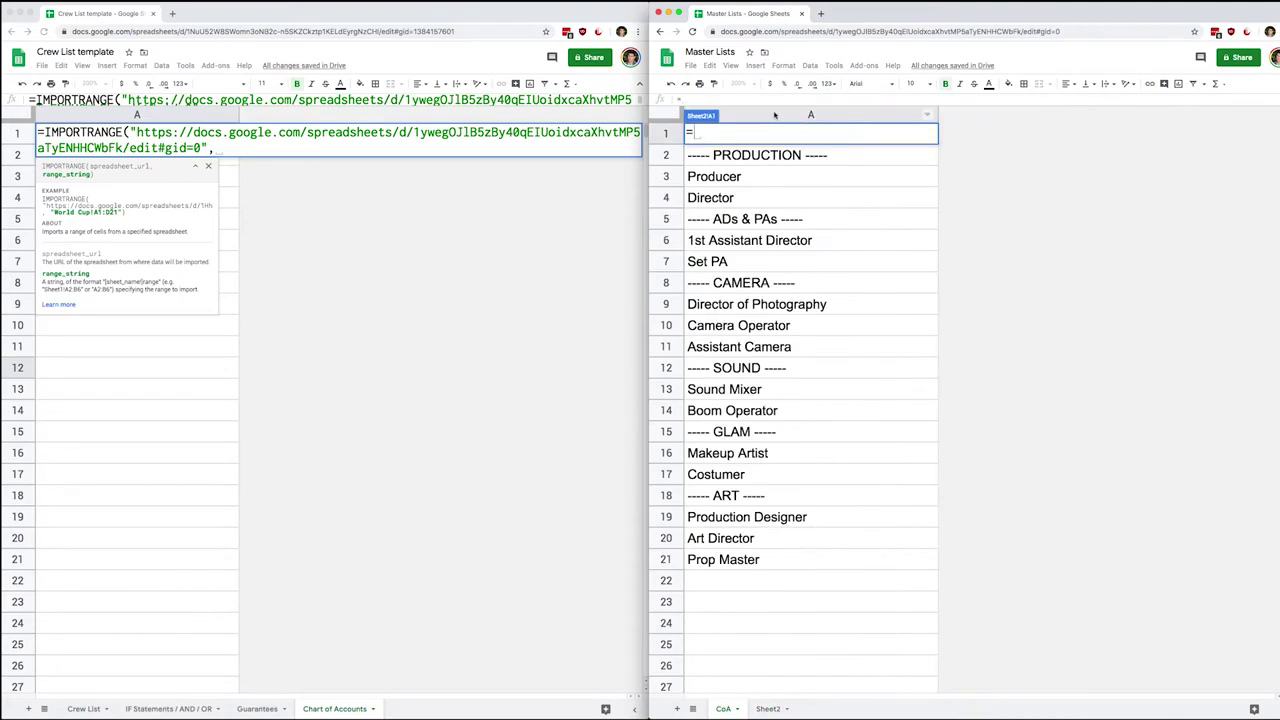
{"action": "left_click", "coordinate": [774, 115]}
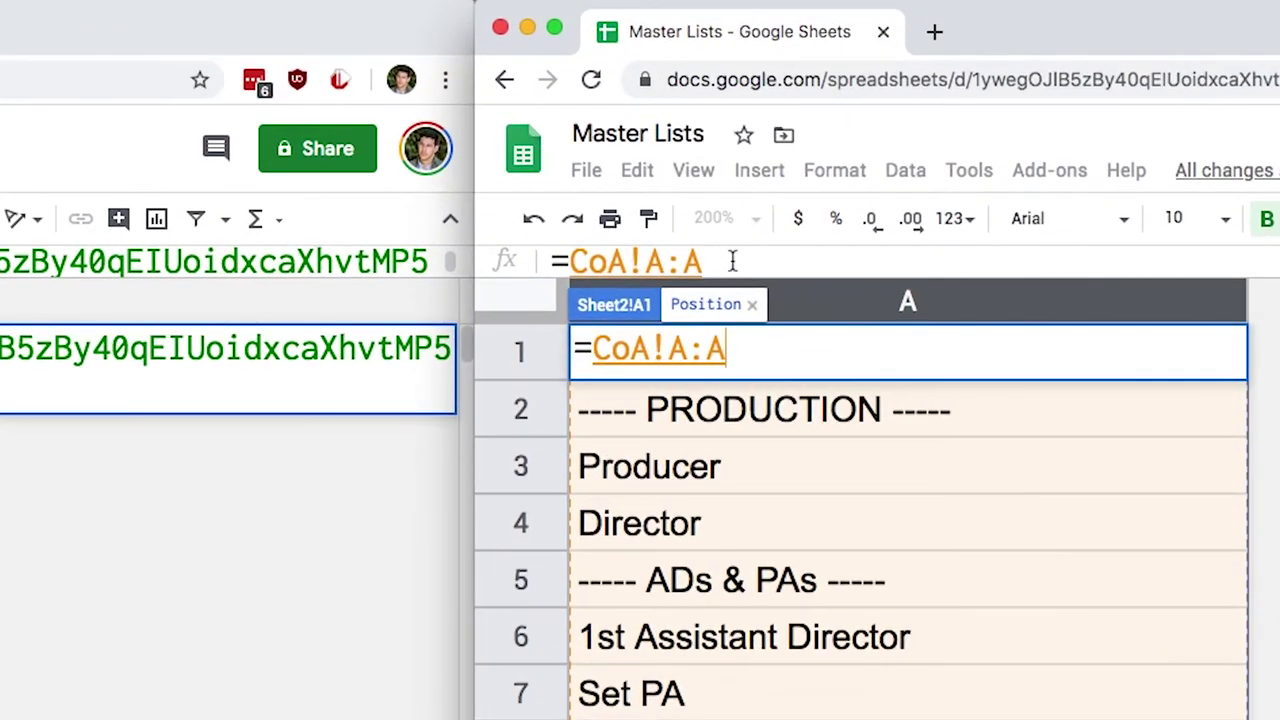
{"action": "left_click", "coordinate": [694, 96]}
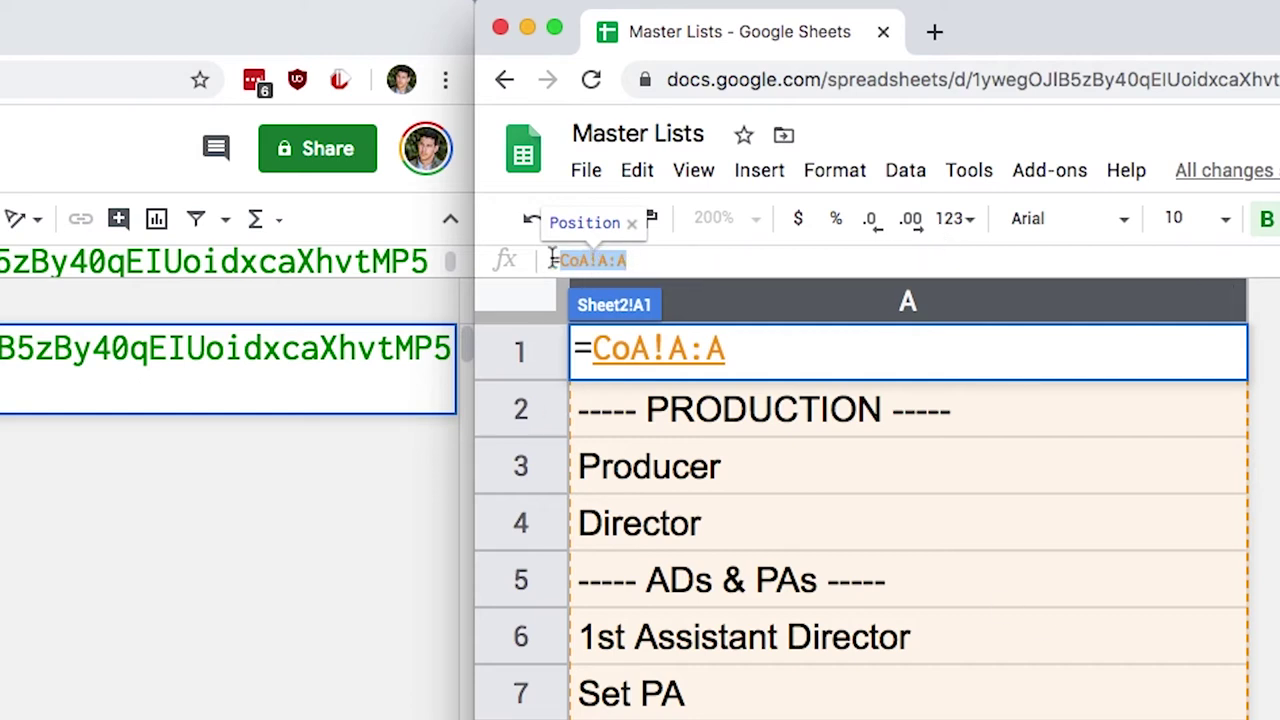
{"action": "key", "text": "BackSpace"}
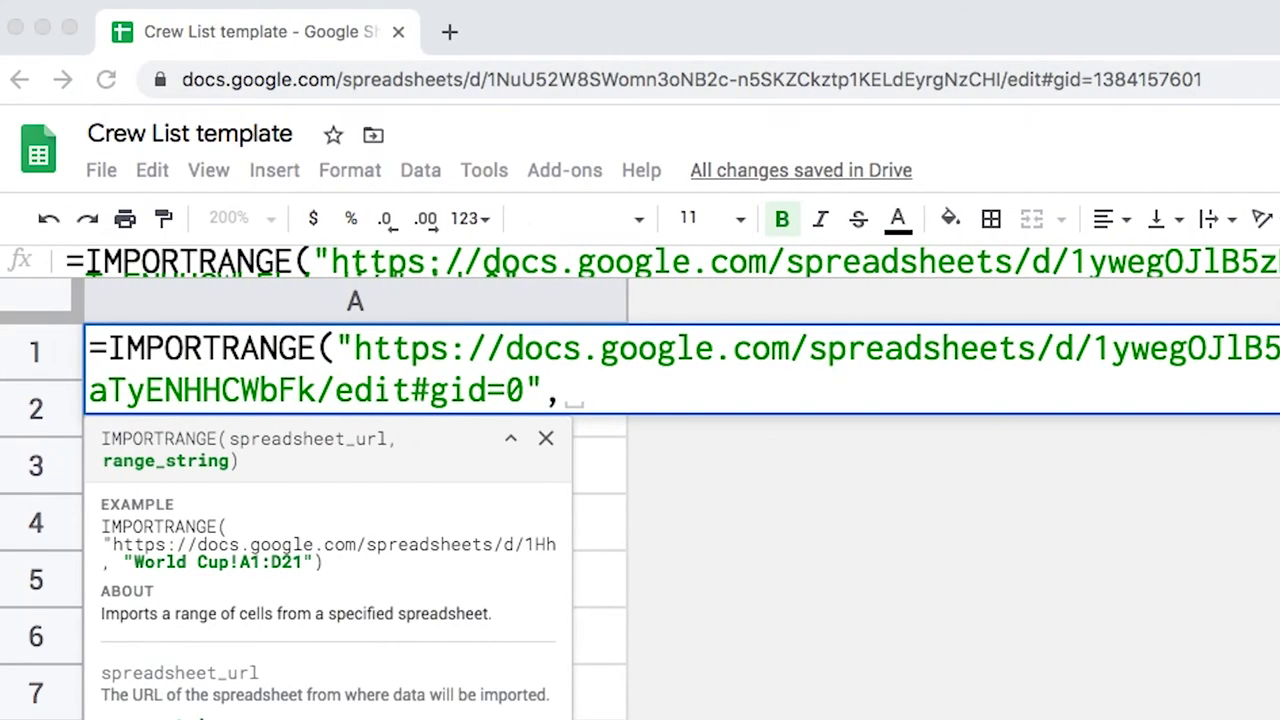
Step: Complete the template's IMPORTRANGE formula with "CoA!A:A" in quotation marks as the range and a closing parenthesis
{"action": "left_click", "coordinate": [640, 390]}
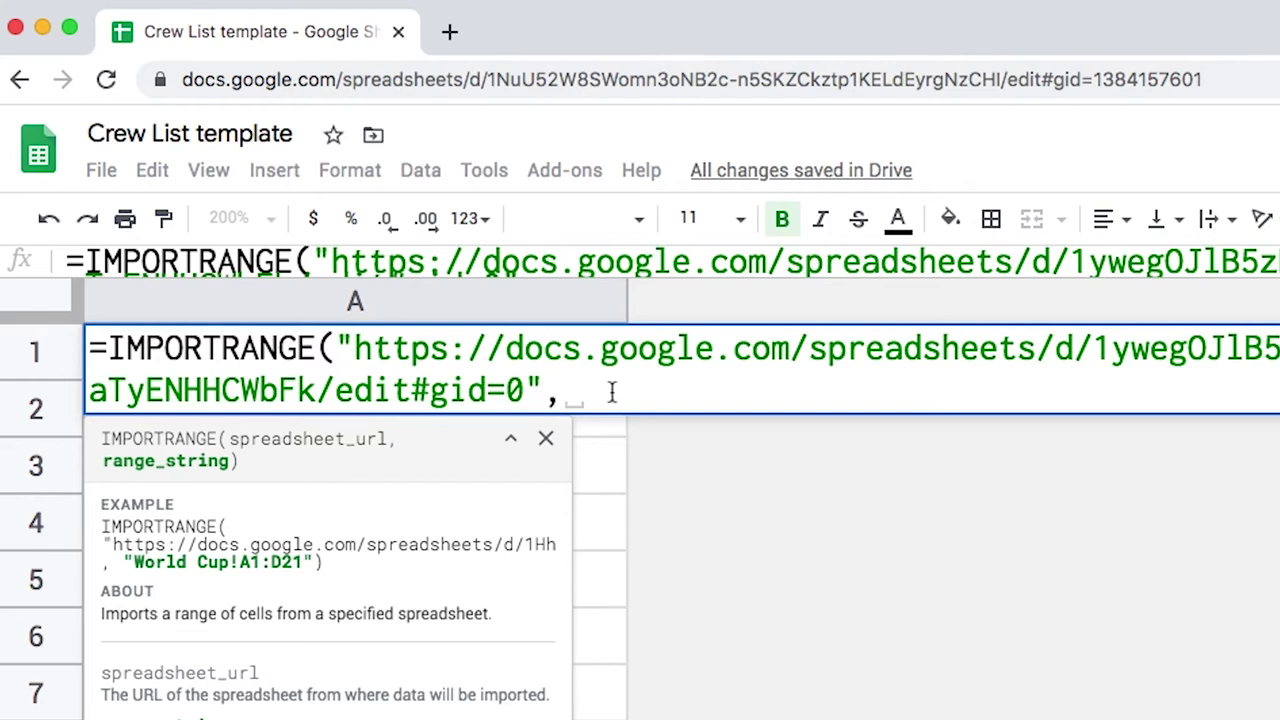
{"action": "type", "text": "\""}
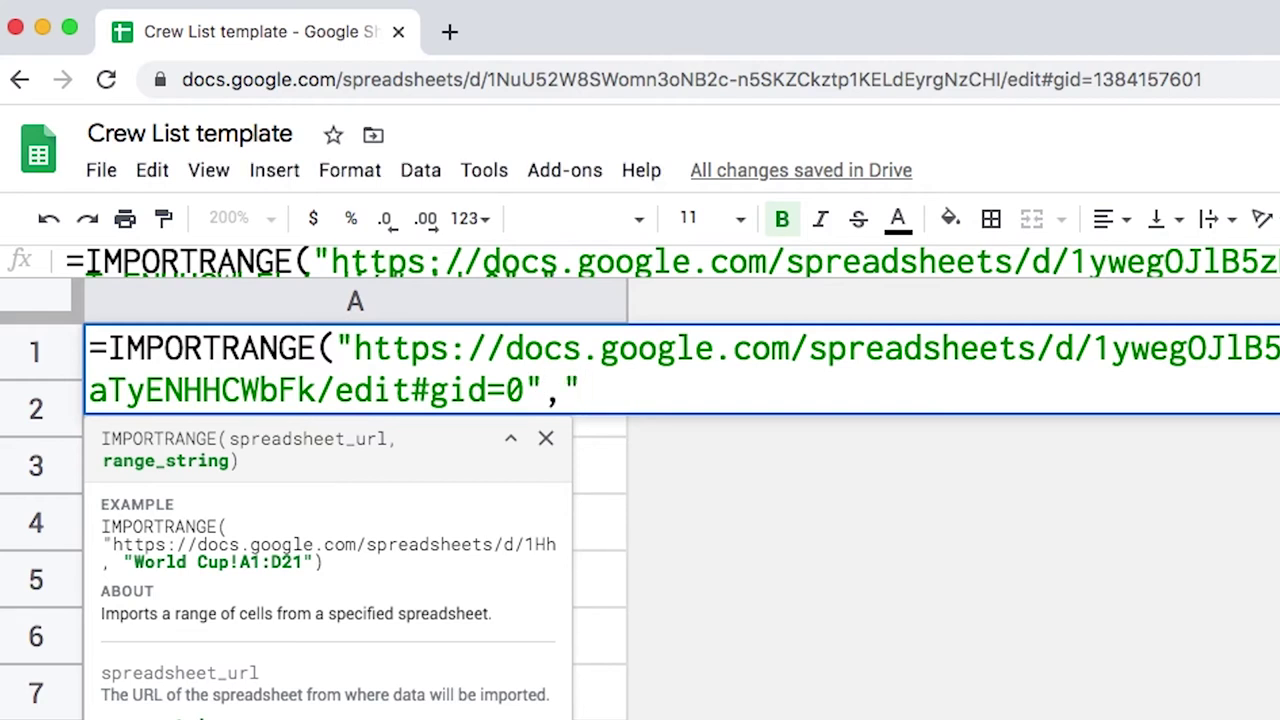
{"action": "type", "text": "CoA!A:A"}
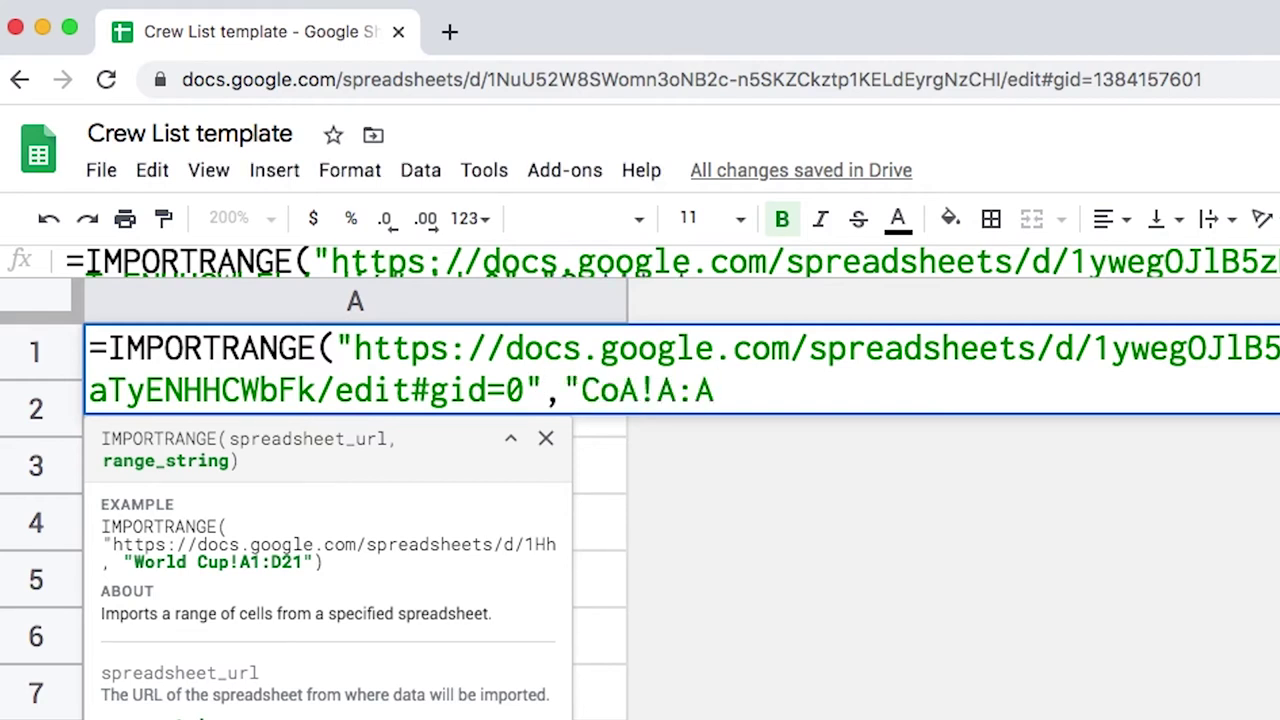
{"action": "left_click_drag", "start_coordinate": [584, 393], "coordinate": [661, 388]}
{"action": "left_click", "coordinate": [661, 388]}
{"action": "left_click", "coordinate": [722, 393]}
{"action": "type", "text": "\")"}
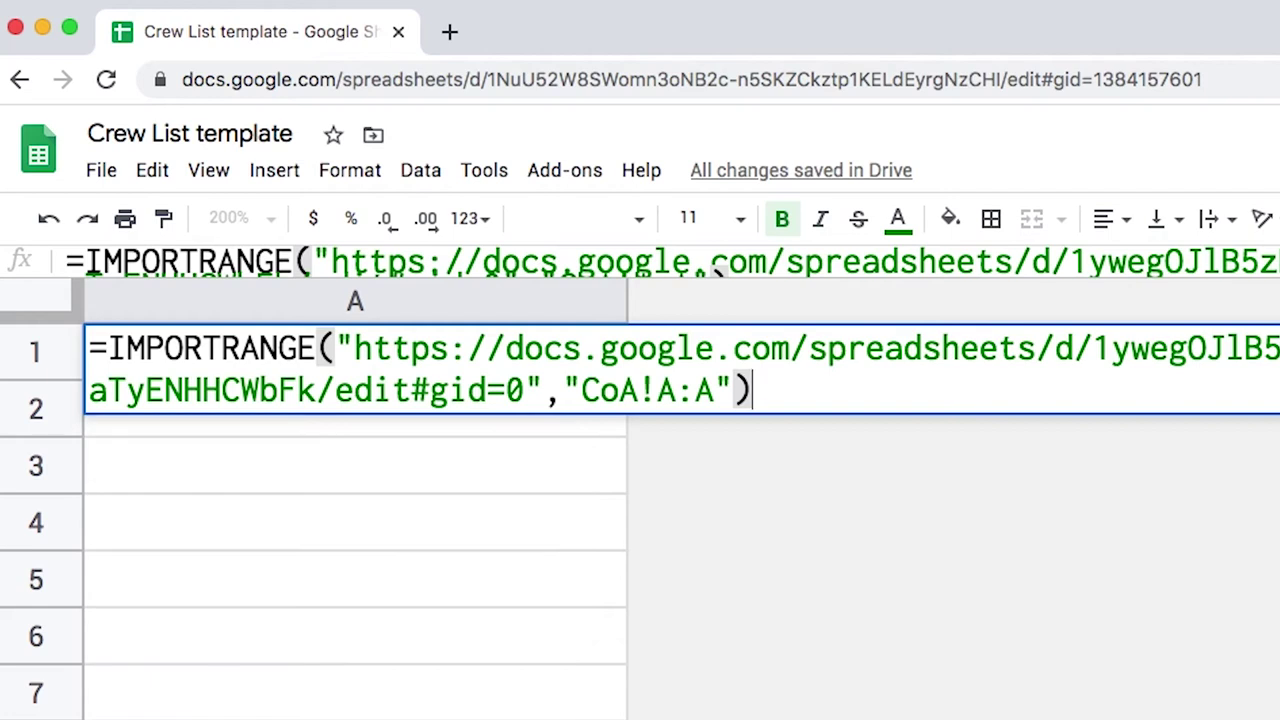
Step: Enter the IMPORTRANGE formula in A1 and allow it access to the Master Lists spreadsheet
{"action": "key", "text": "Return"}
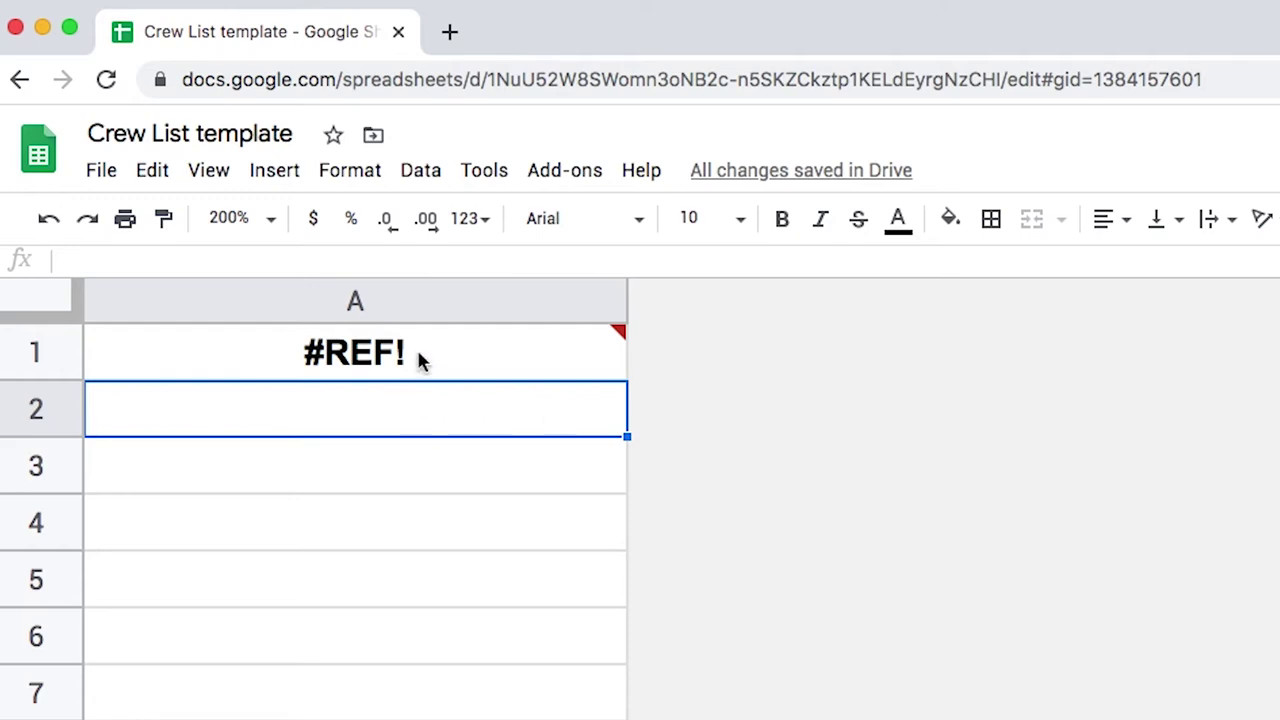
{"action": "mouse_move", "coordinate": [417, 360]}
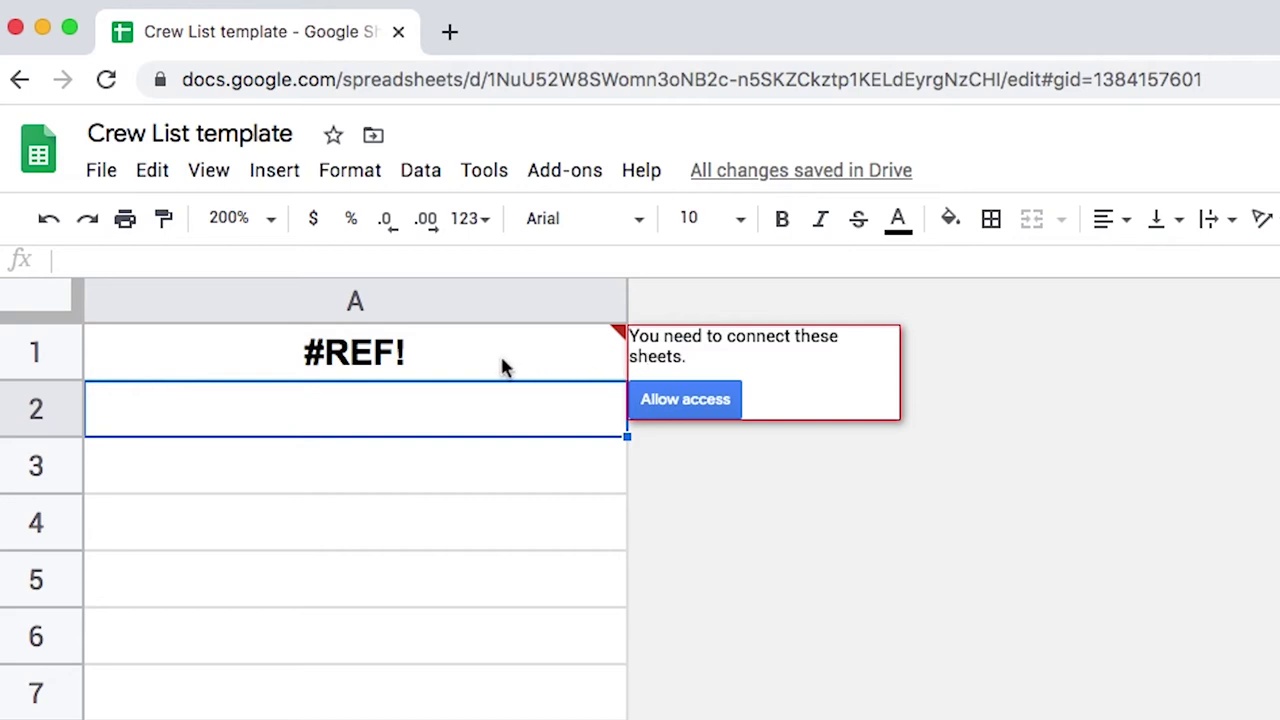
{"action": "left_click", "coordinate": [683, 401]}
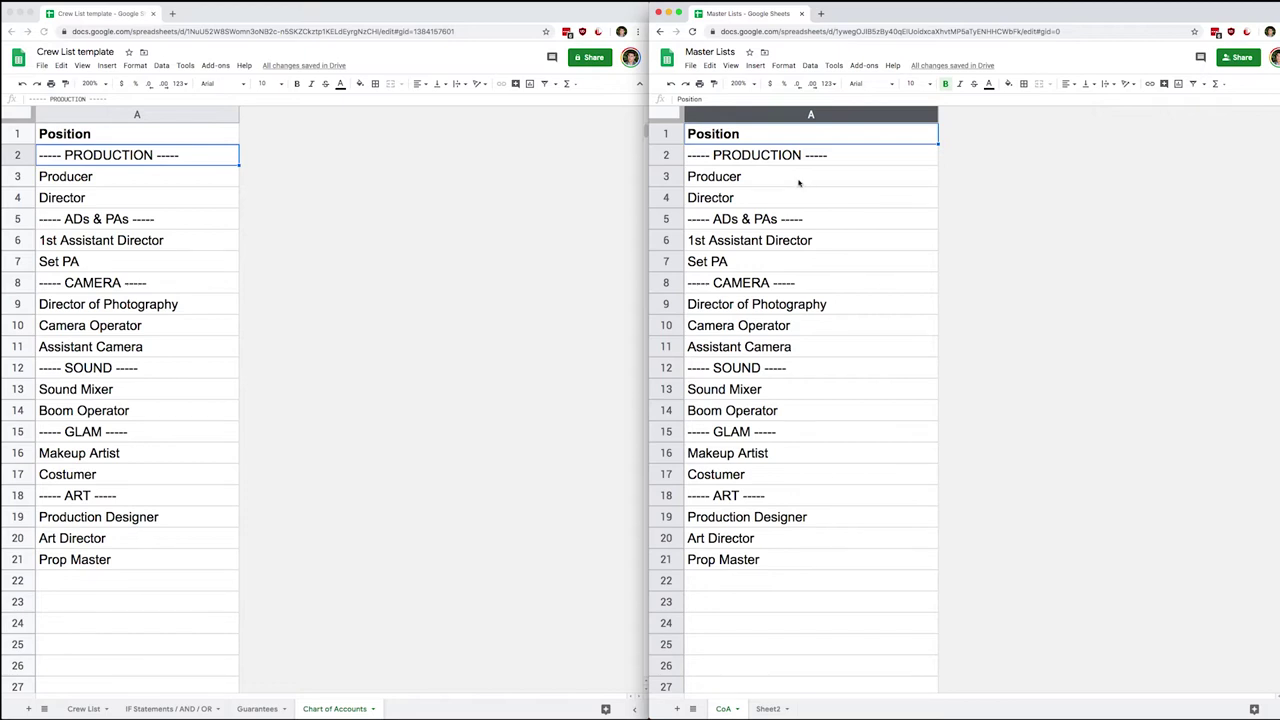
Step: Add the heading "----- ADDL LABOR -----" in cell A22 of the CoA sheet and check the template's imported list
{"action": "left_click", "coordinate": [729, 583]}
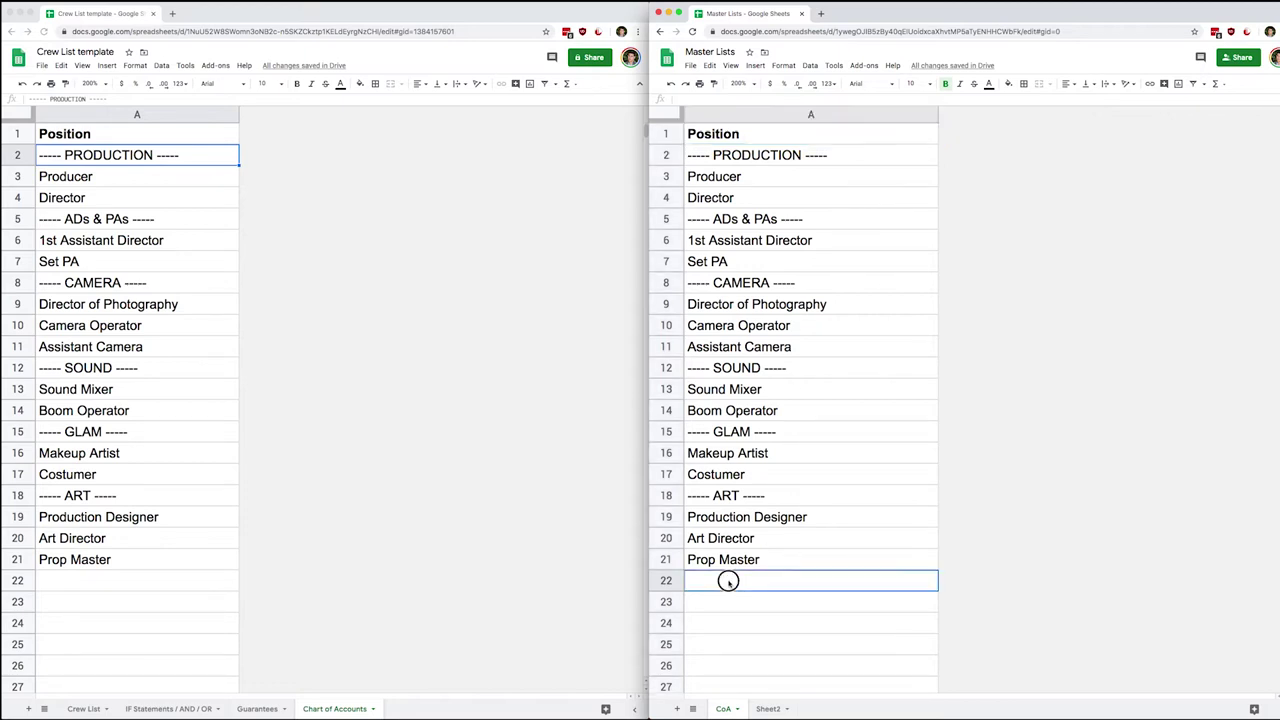
{"action": "type", "text": "----- ADDL"}
{"action": "type", "text": " LABOR"}
{"action": "type", "text": " ____"}
{"action": "key", "text": "BackSpace"}
{"action": "key", "text": "BackSpace"}
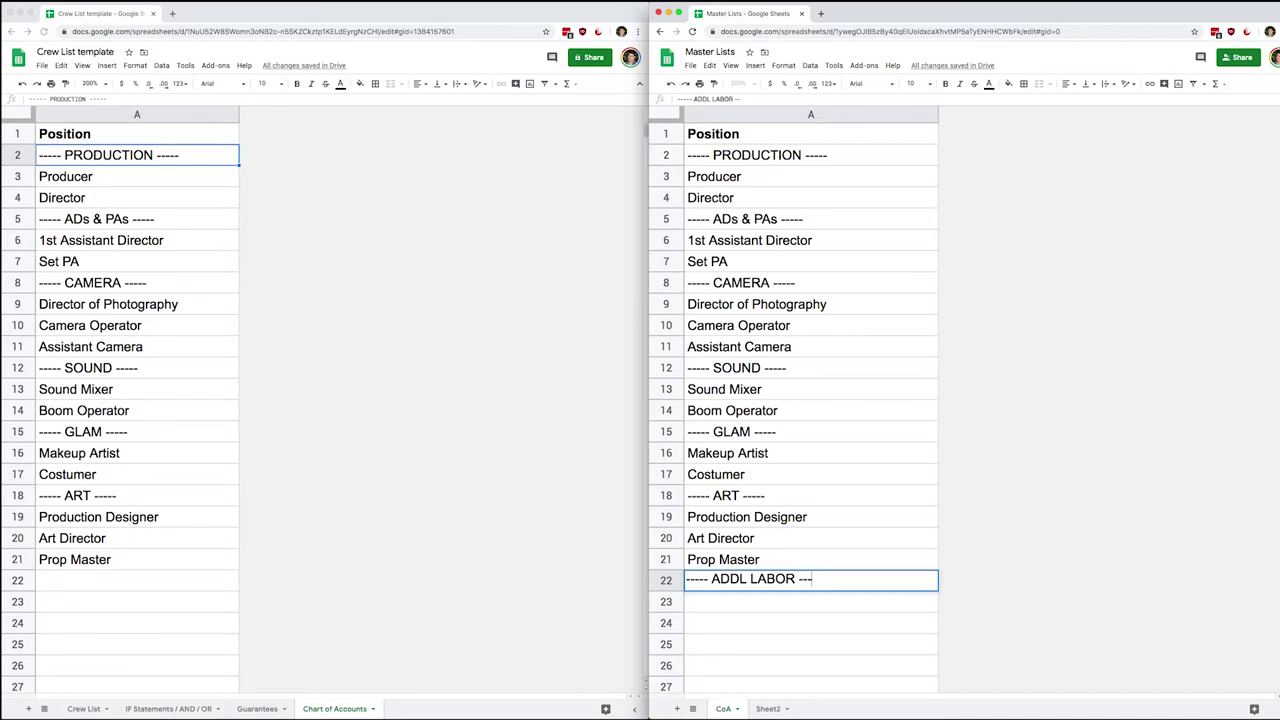
{"action": "key", "text": "Return"}
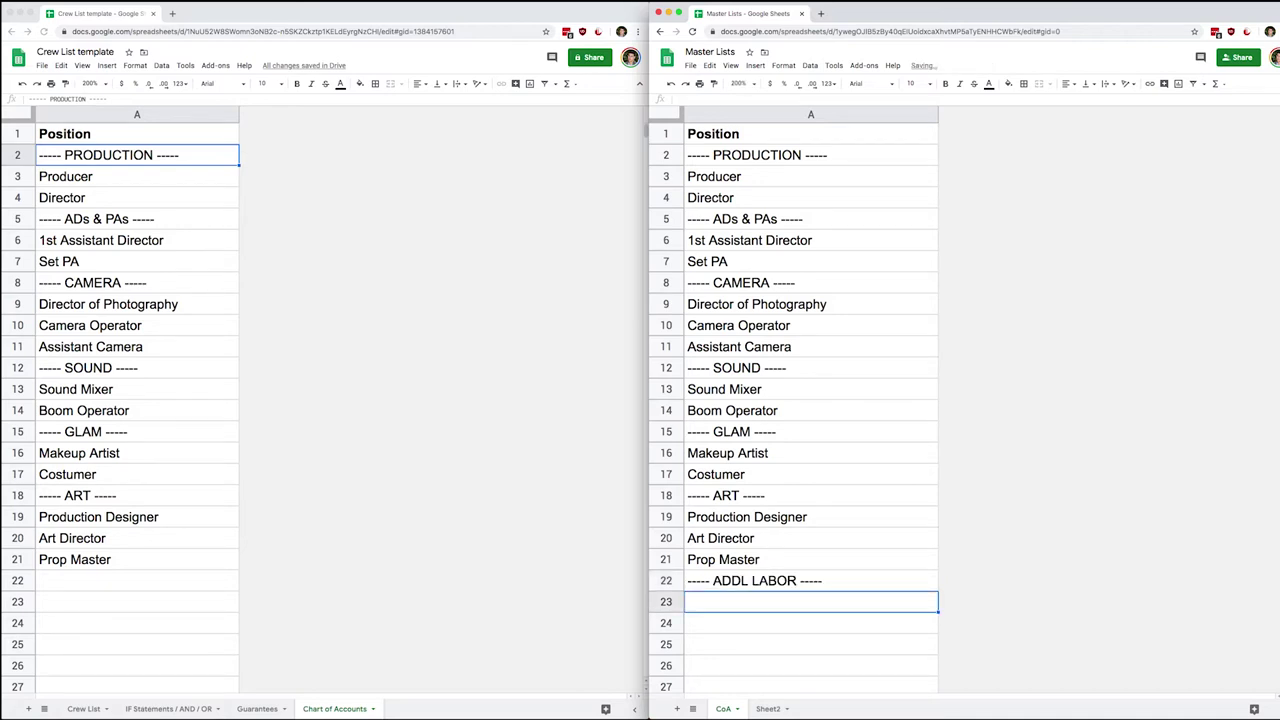
{"action": "left_click", "coordinate": [127, 589]}
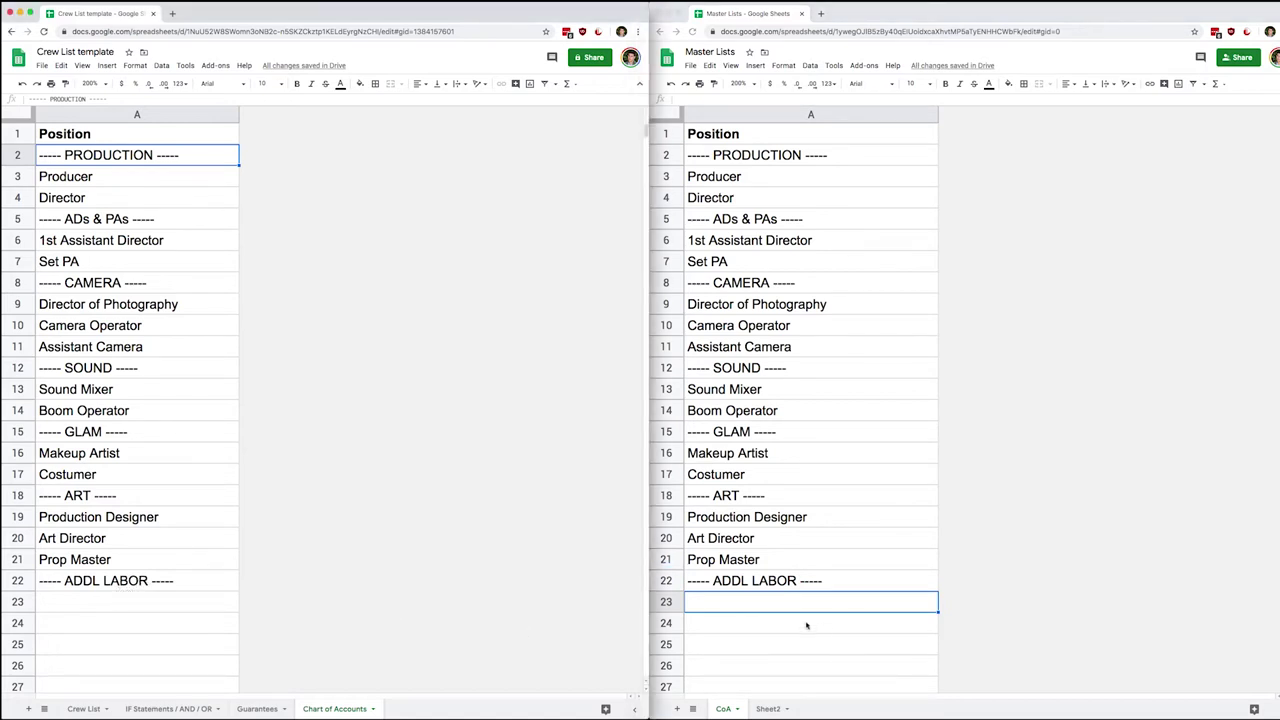
Step: Add the position "Crane Operator" in cell A23 of the CoA sheet
{"action": "left_click", "coordinate": [757, 604]}
{"action": "type", "text": "Cra"}
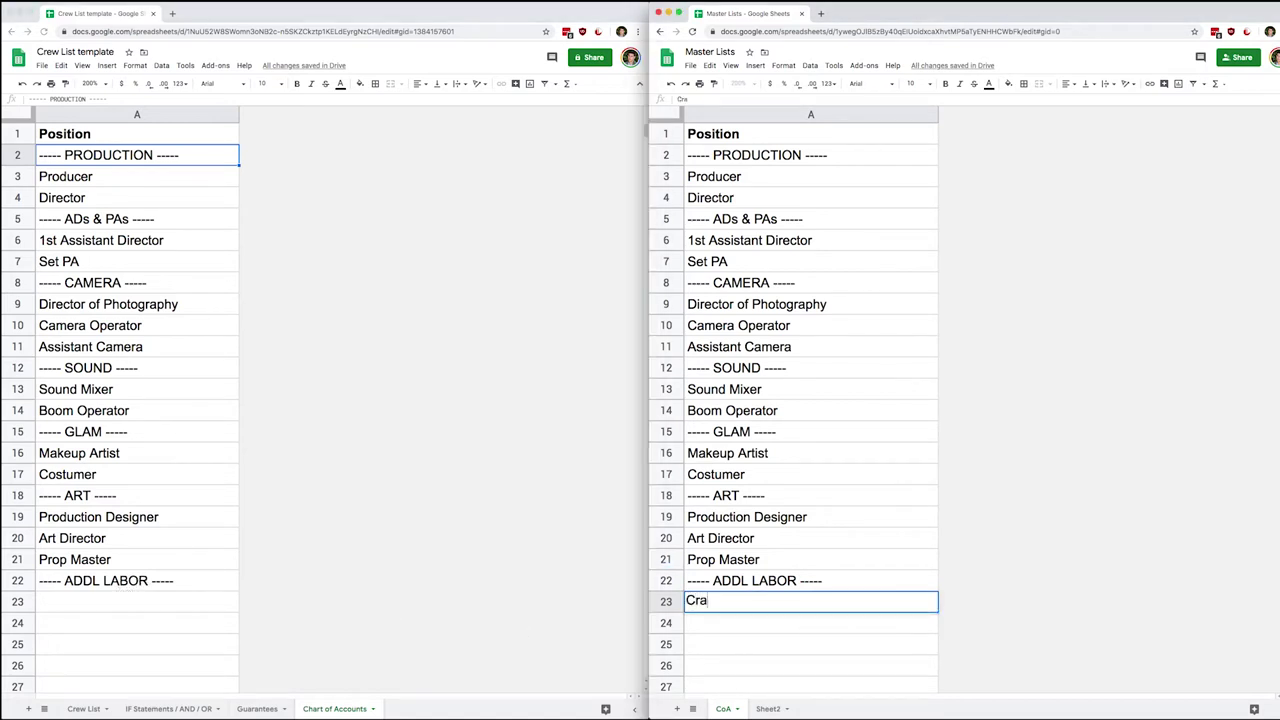
{"action": "type", "text": "ne Operator"}
{"action": "key", "text": "Return"}
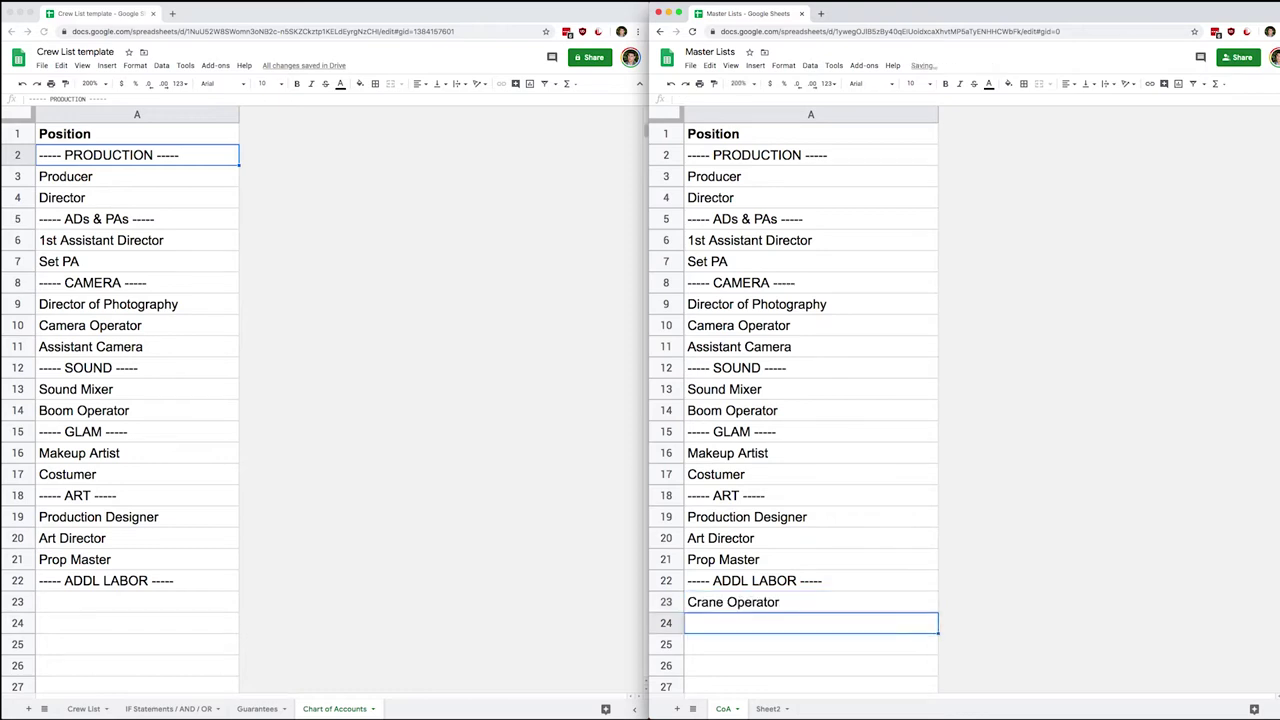
Step: Check the imported positions in the template's Chart of Accounts and in the position dropdown of Crew List cell A3
{"action": "left_click", "coordinate": [163, 580]}
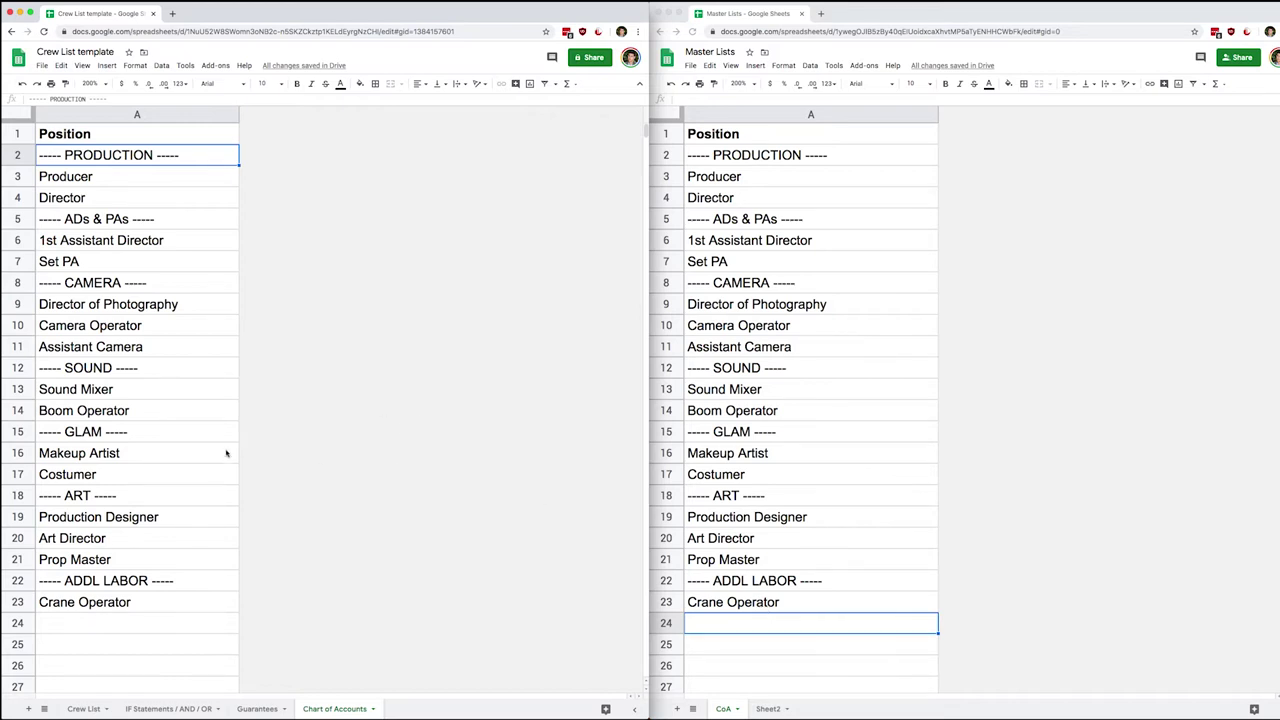
{"action": "left_click", "coordinate": [112, 350]}
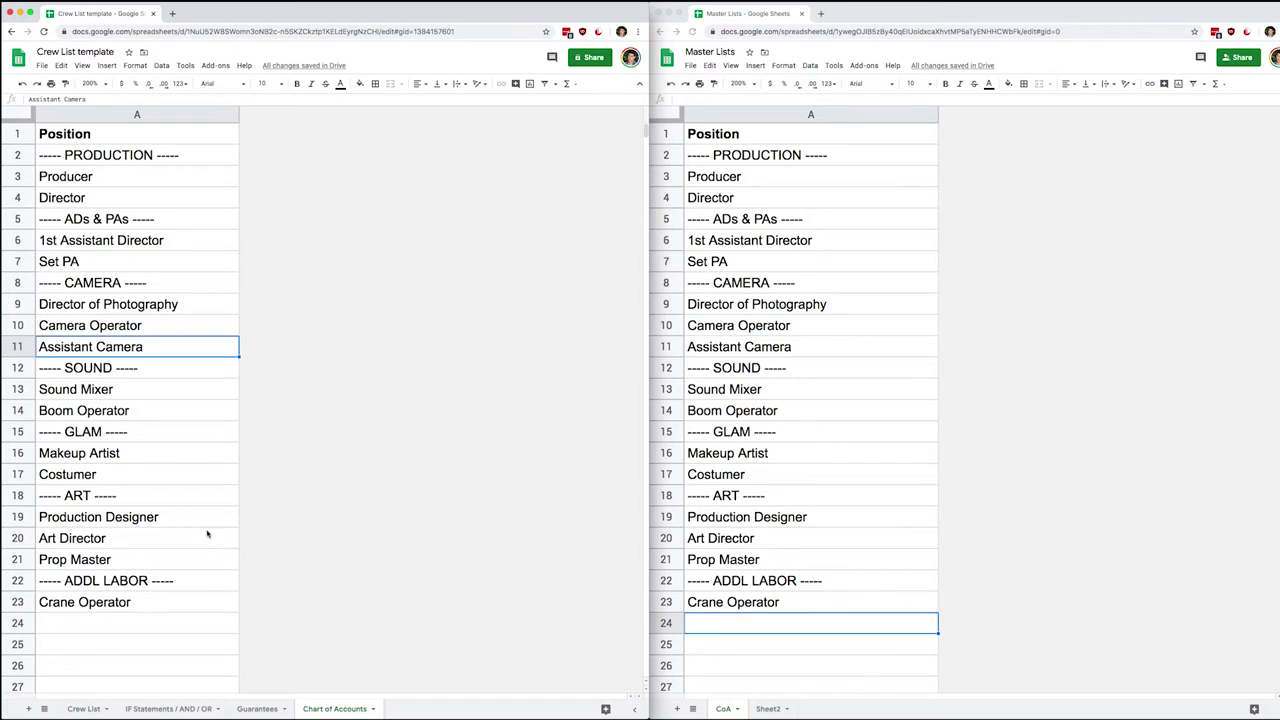
{"action": "left_click_drag", "start_coordinate": [92, 155], "coordinate": [110, 582]}
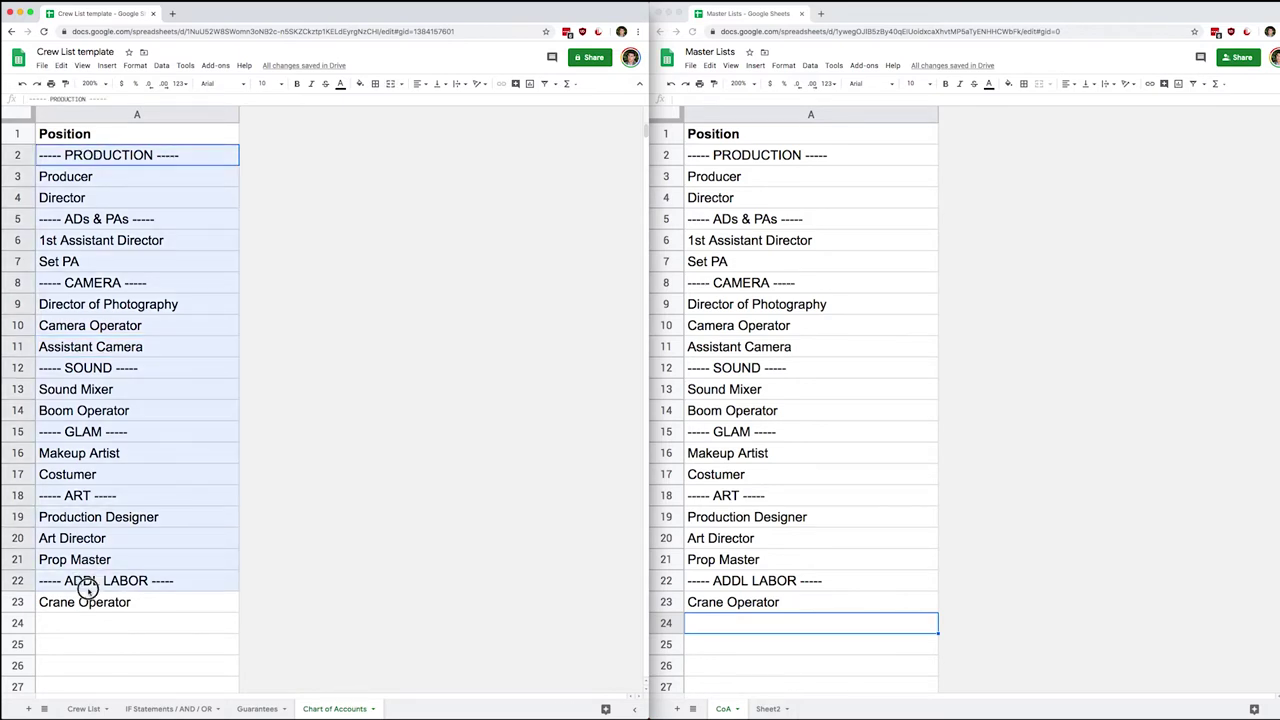
{"action": "left_click", "coordinate": [93, 710]}
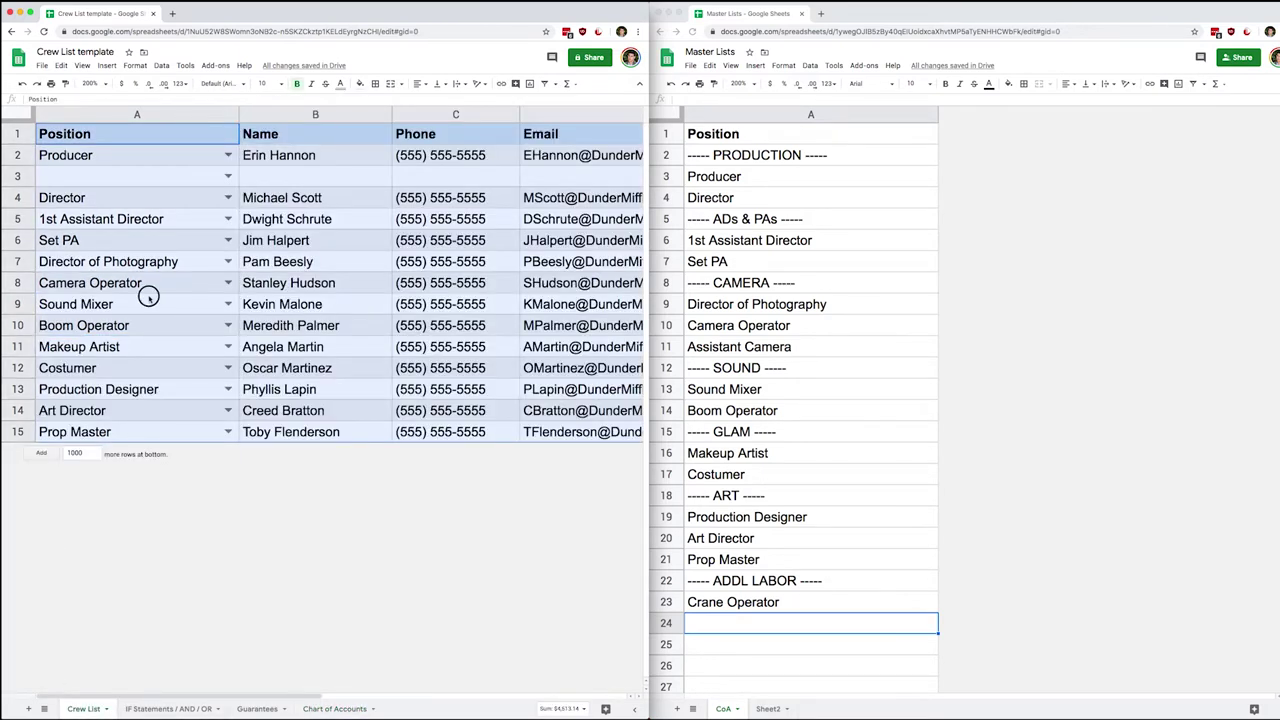
{"action": "left_click", "coordinate": [149, 298]}
{"action": "left_click", "coordinate": [228, 176]}
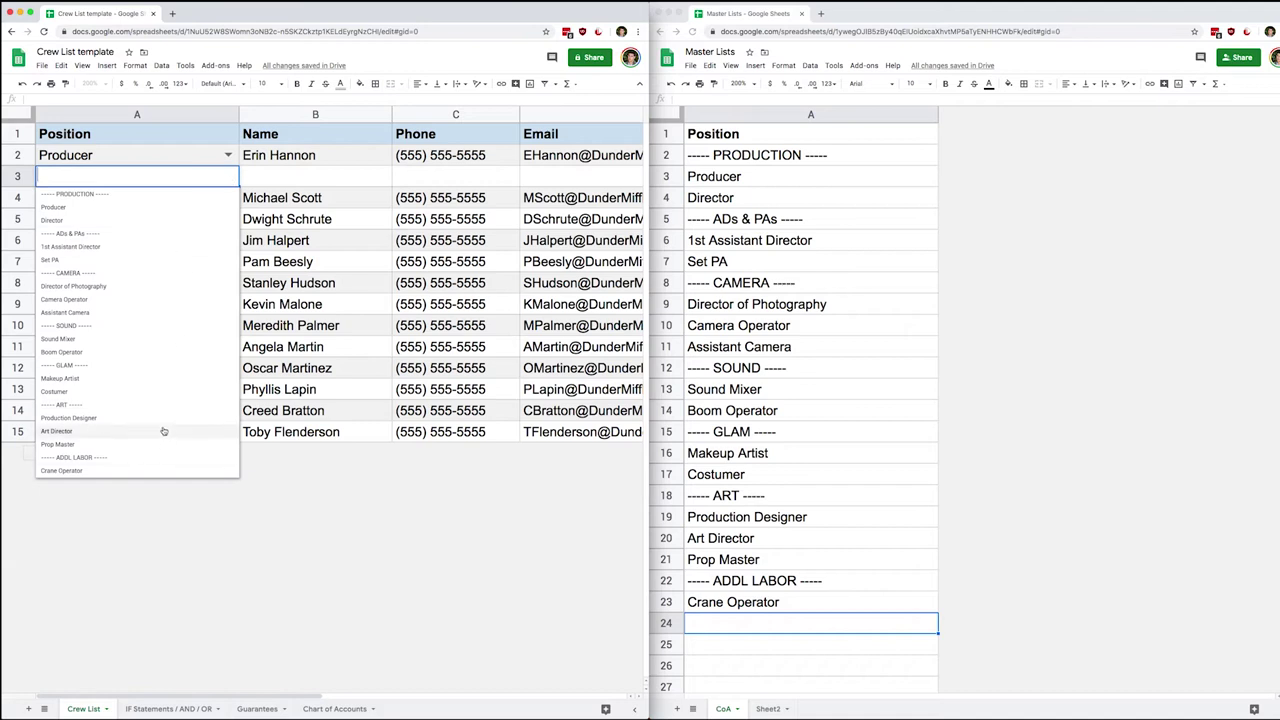
{"action": "left_click", "coordinate": [258, 177]}
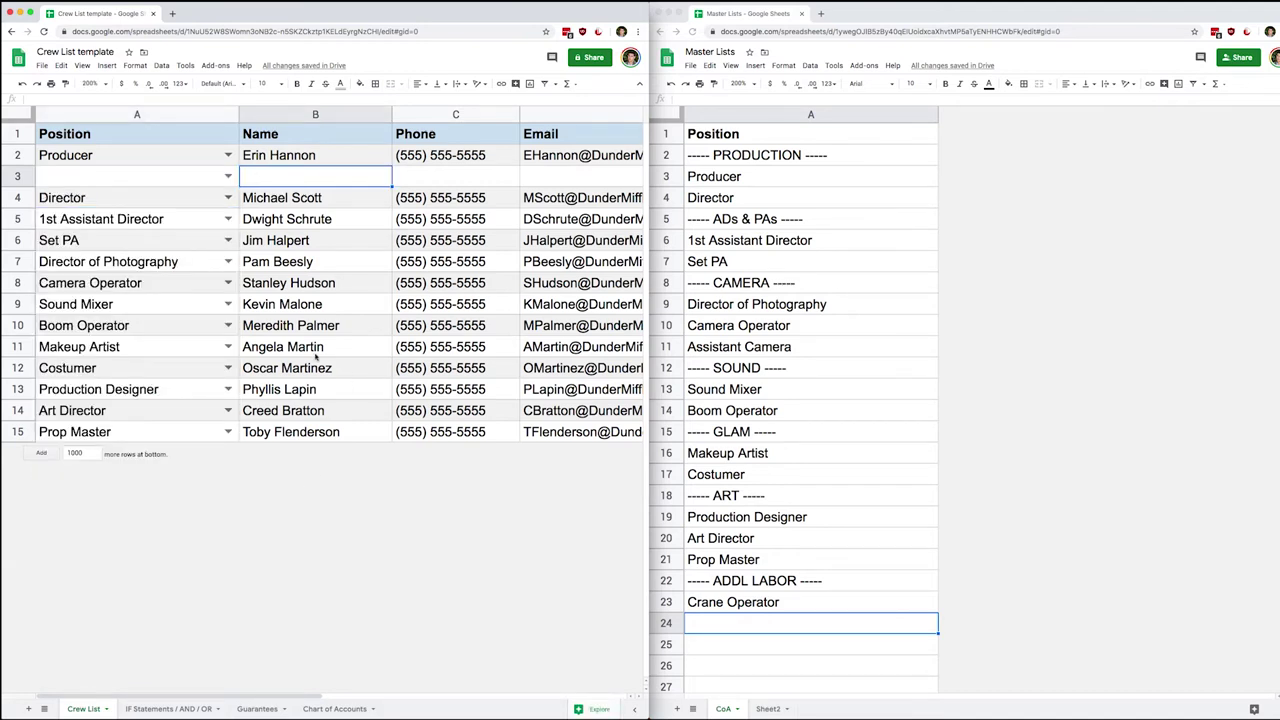
Step: Copy the names, phone numbers and emails in B2:D15 of the template's Crew List sheet
{"action": "scroll", "coordinate": [327, 360], "scroll_direction": "right", "scroll_amount": 4}
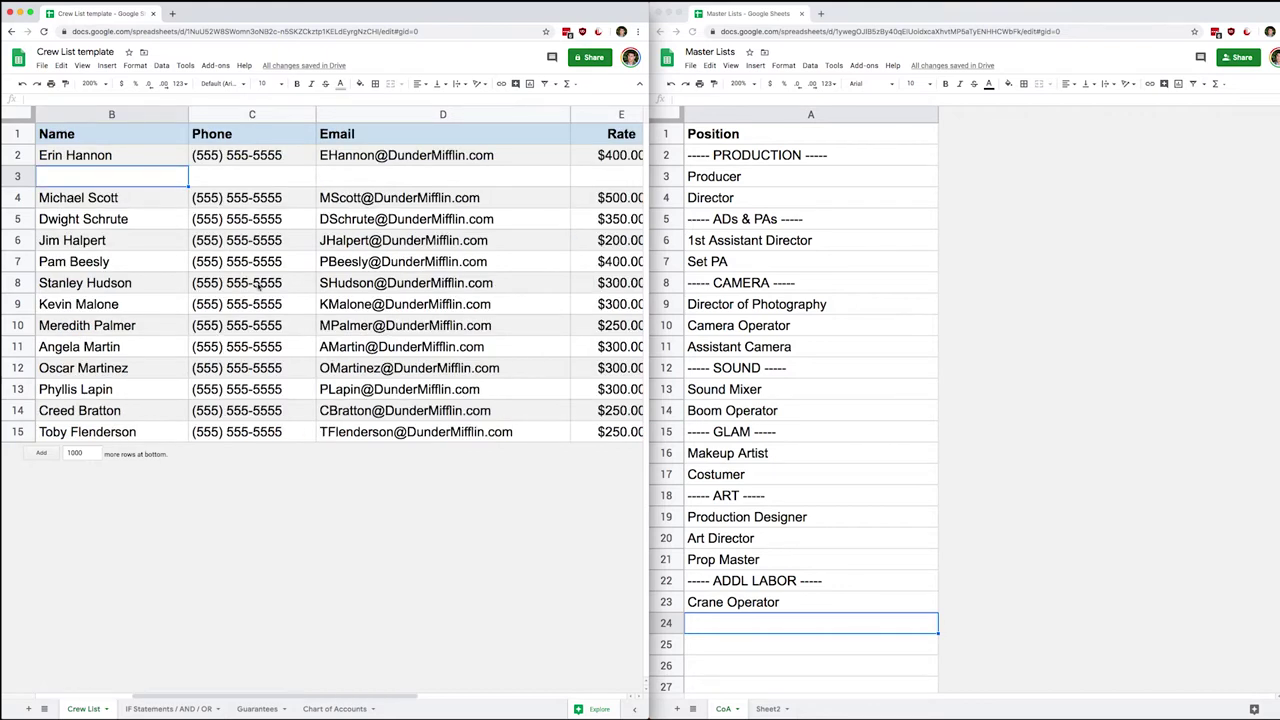
{"action": "mouse_move", "coordinate": [146, 155]}
{"action": "left_mouse_down"}
{"action": "mouse_move", "coordinate": [69, 154]}
{"action": "mouse_move", "coordinate": [183, 291]}
{"action": "mouse_move", "coordinate": [343, 366]}
{"action": "mouse_move", "coordinate": [388, 431]}
{"action": "left_mouse_up"}
{"action": "key", "text": "ctrl+c"}
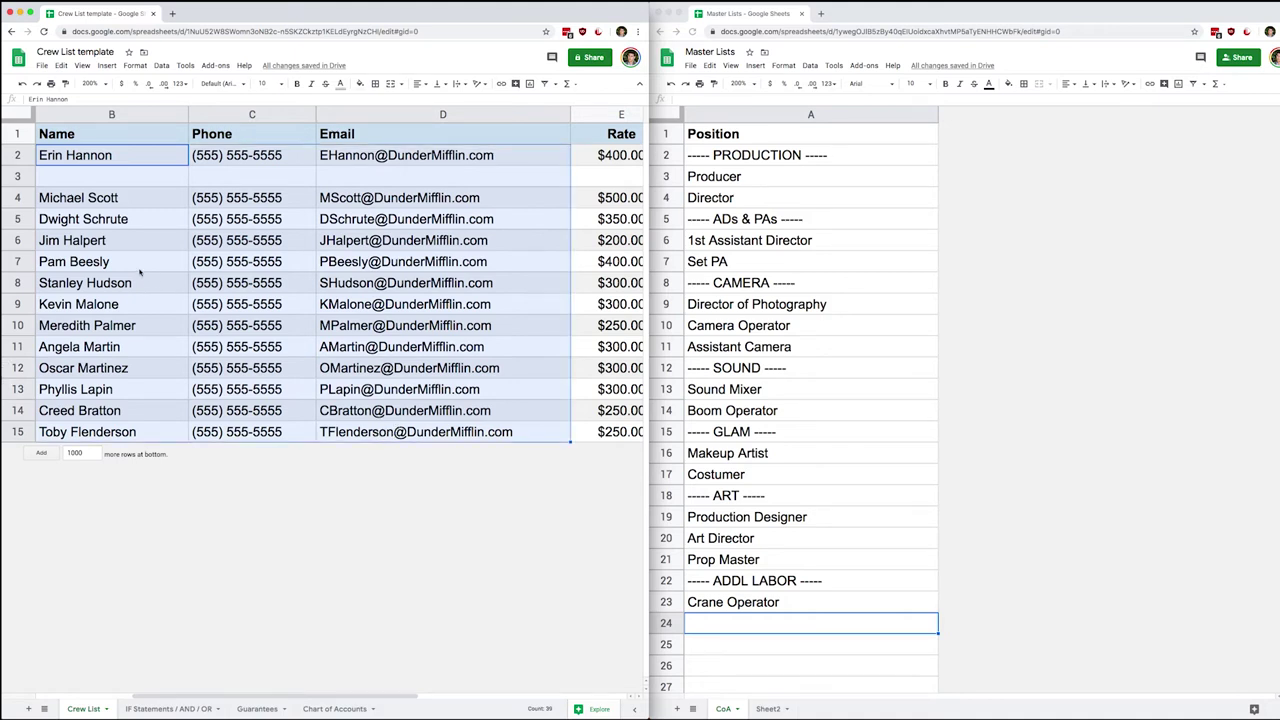
{"action": "left_click", "coordinate": [139, 262]}
{"action": "key", "text": "Left"}
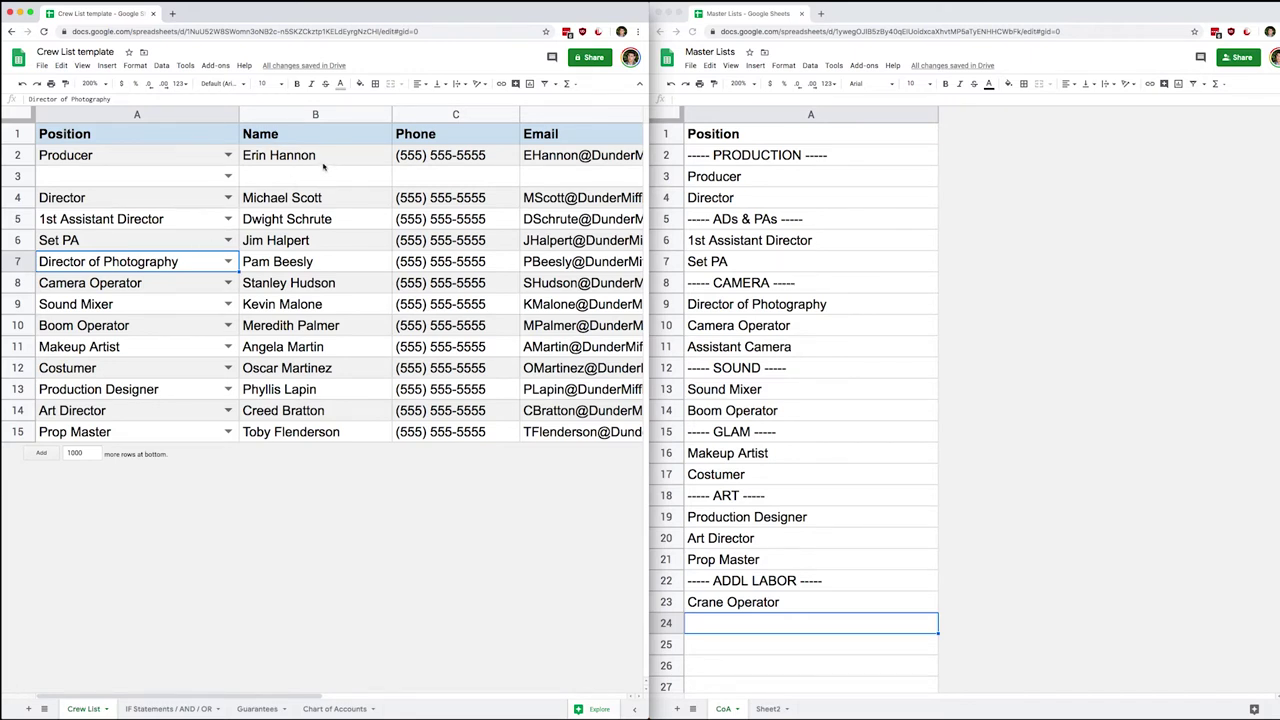
Step: Add a new sheet to the Crew List template and name it Roster
{"action": "left_click", "coordinate": [29, 708]}
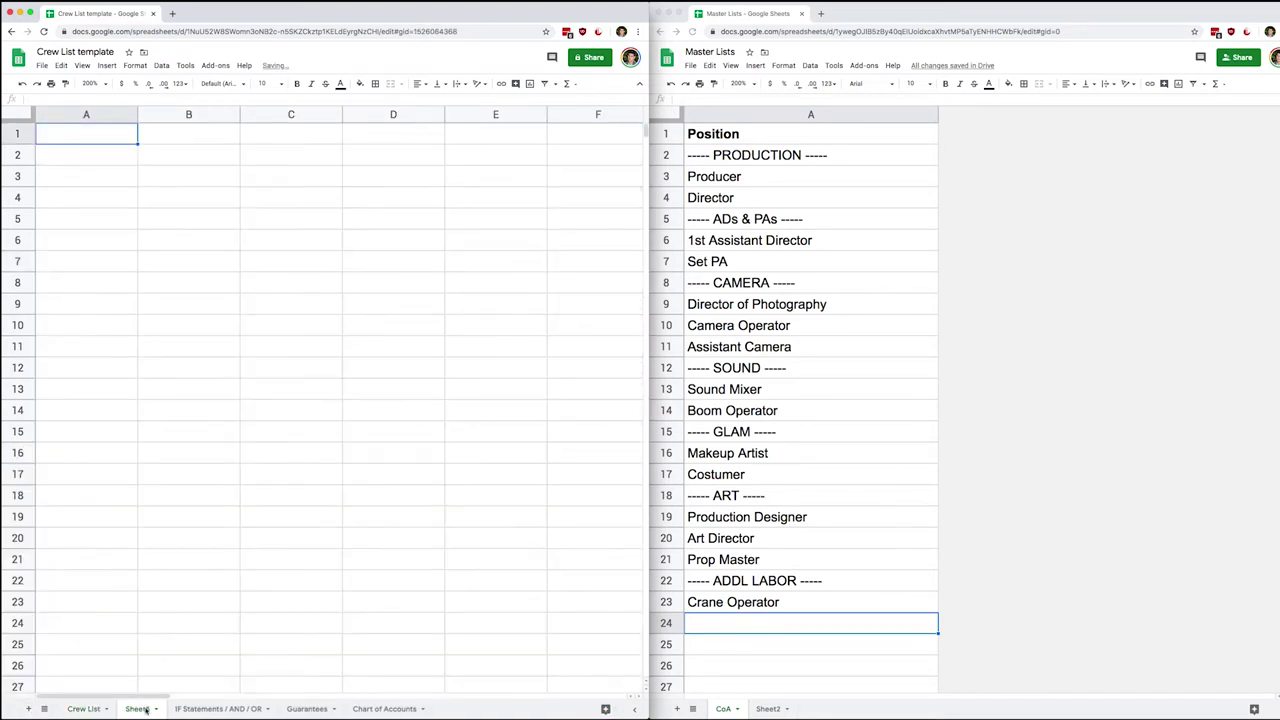
{"action": "double_click", "coordinate": [145, 710]}
{"action": "type", "text": "Roster"}
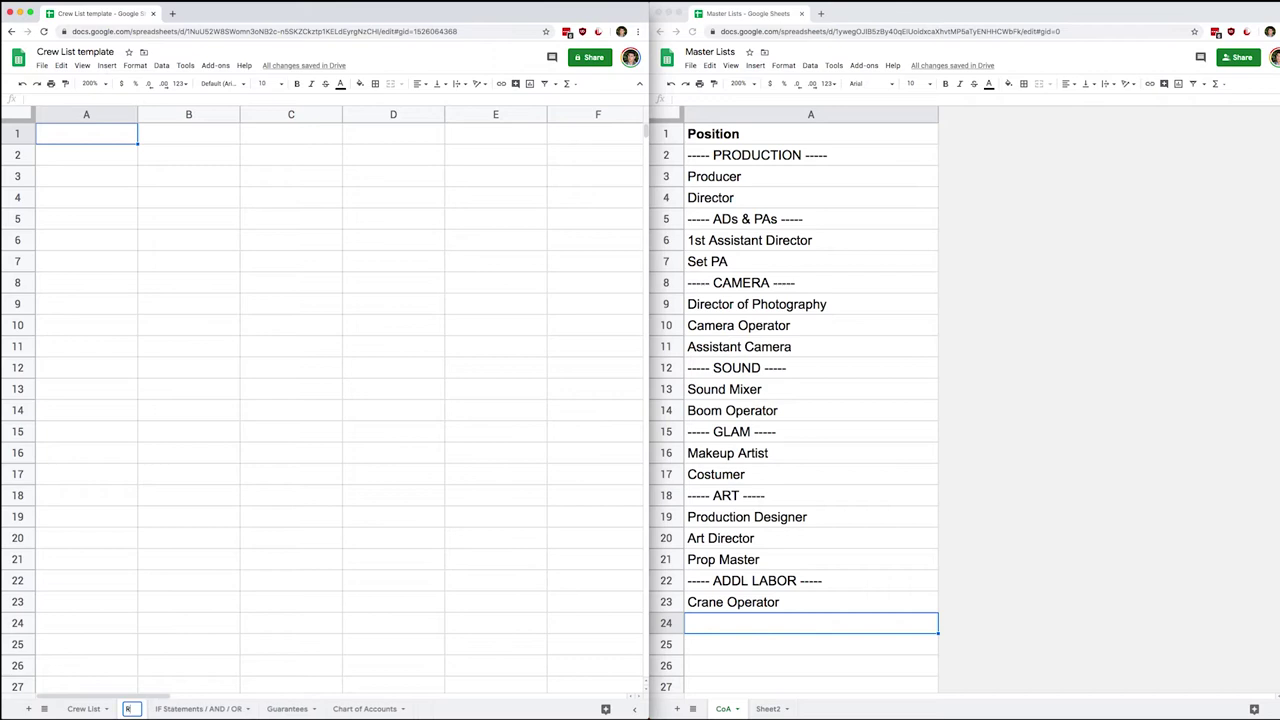
{"action": "key", "text": "Return"}
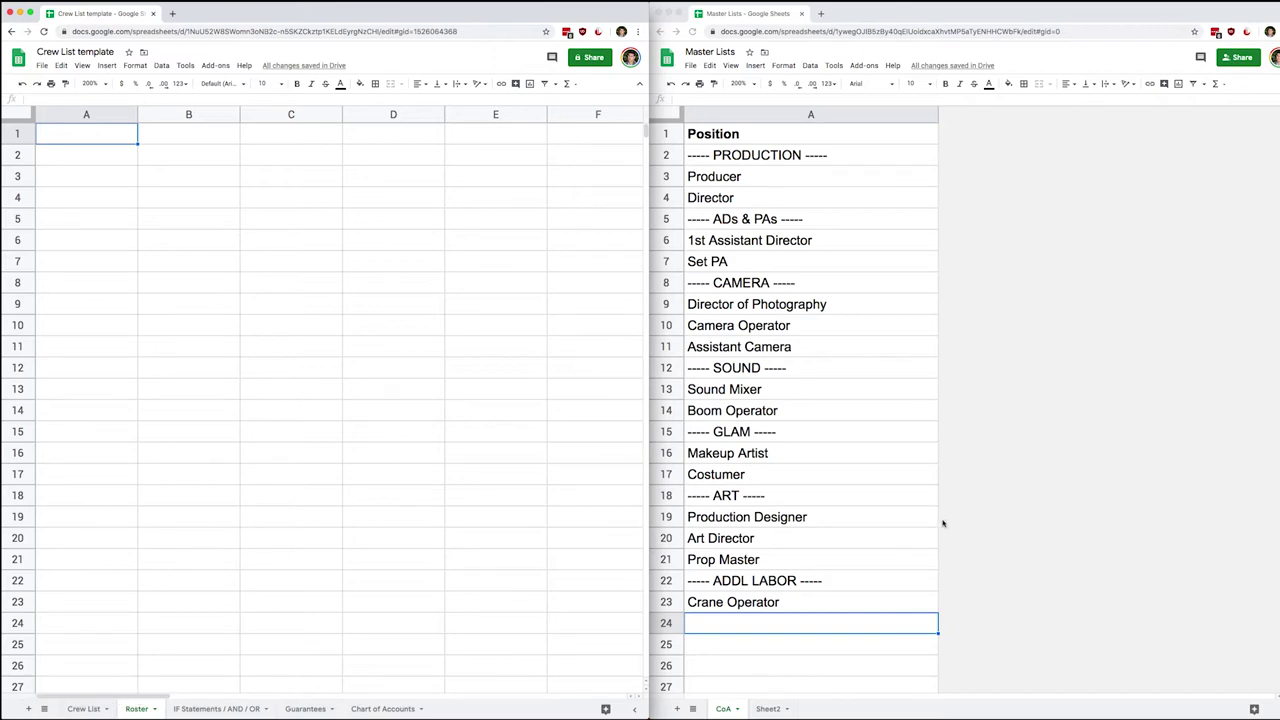
Step: Rename Sheet2 of the Master Lists spreadsheet as Roster and paste the copied contact data starting at A2
{"action": "left_click", "coordinate": [858, 537]}
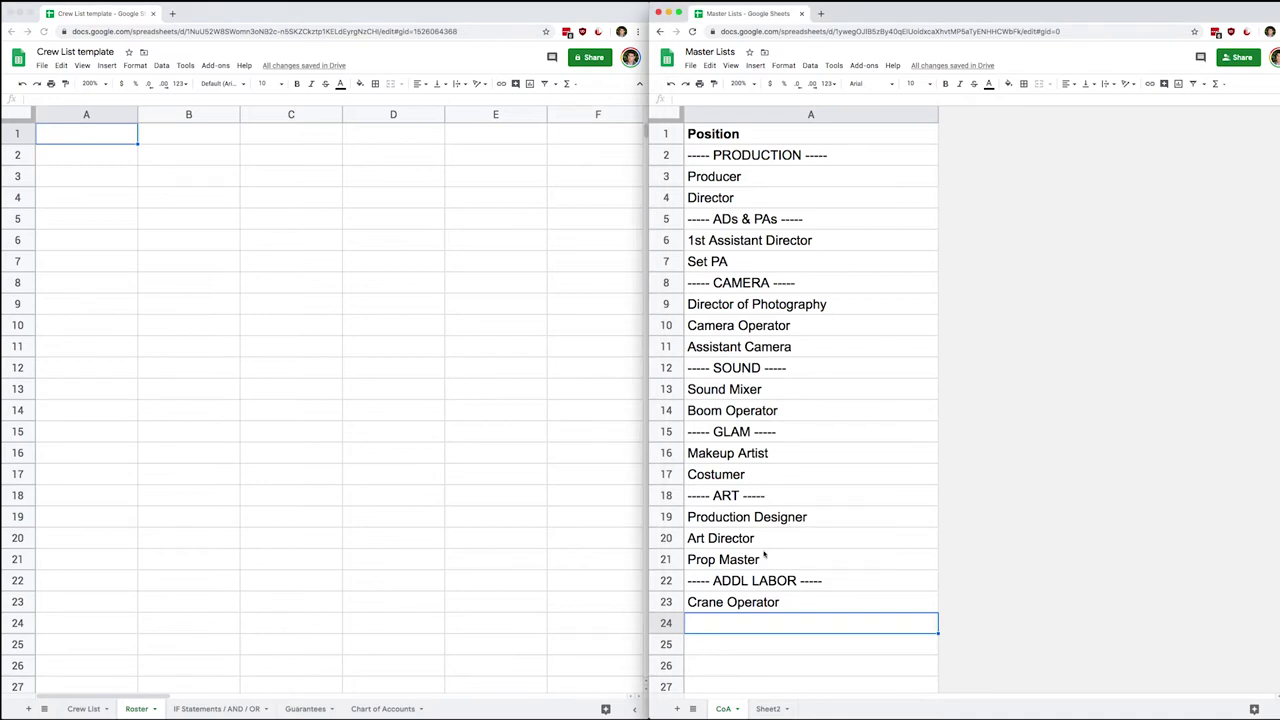
{"action": "double_click", "coordinate": [767, 708]}
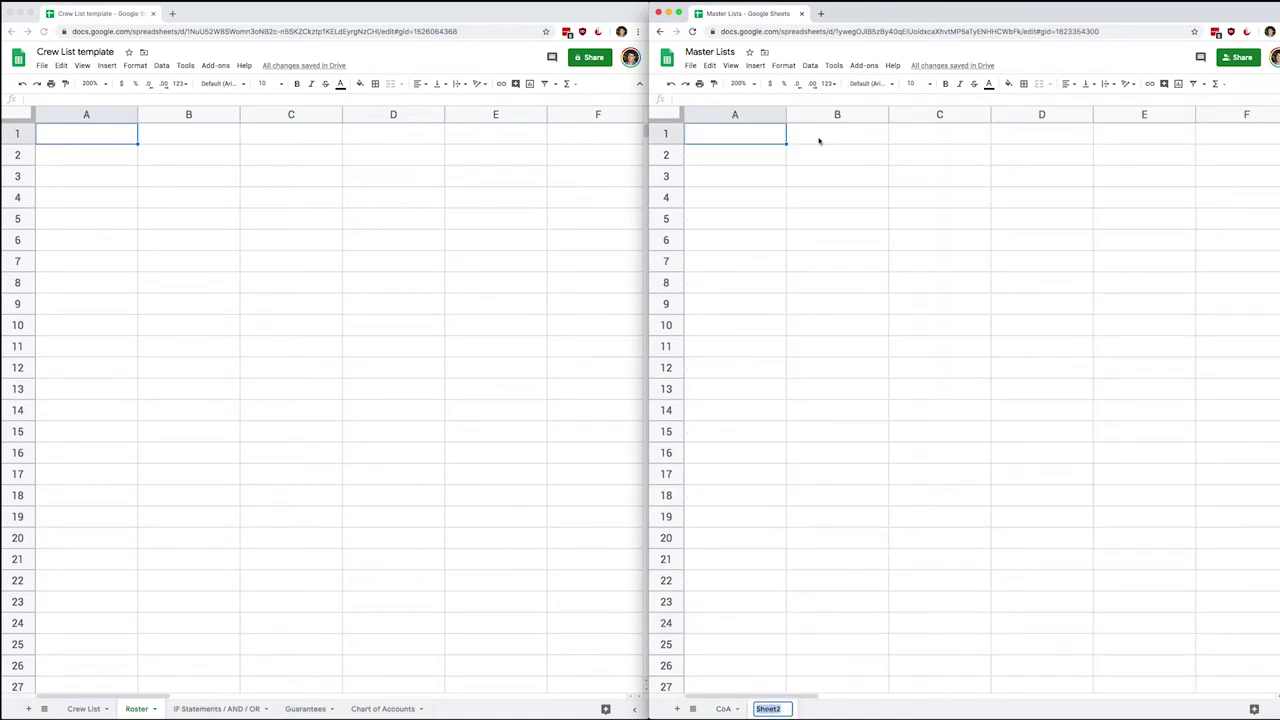
{"action": "type", "text": "Roster"}
{"action": "key", "text": "Return"}
{"action": "left_click", "coordinate": [731, 158]}
{"action": "key", "text": "ctrl+v"}
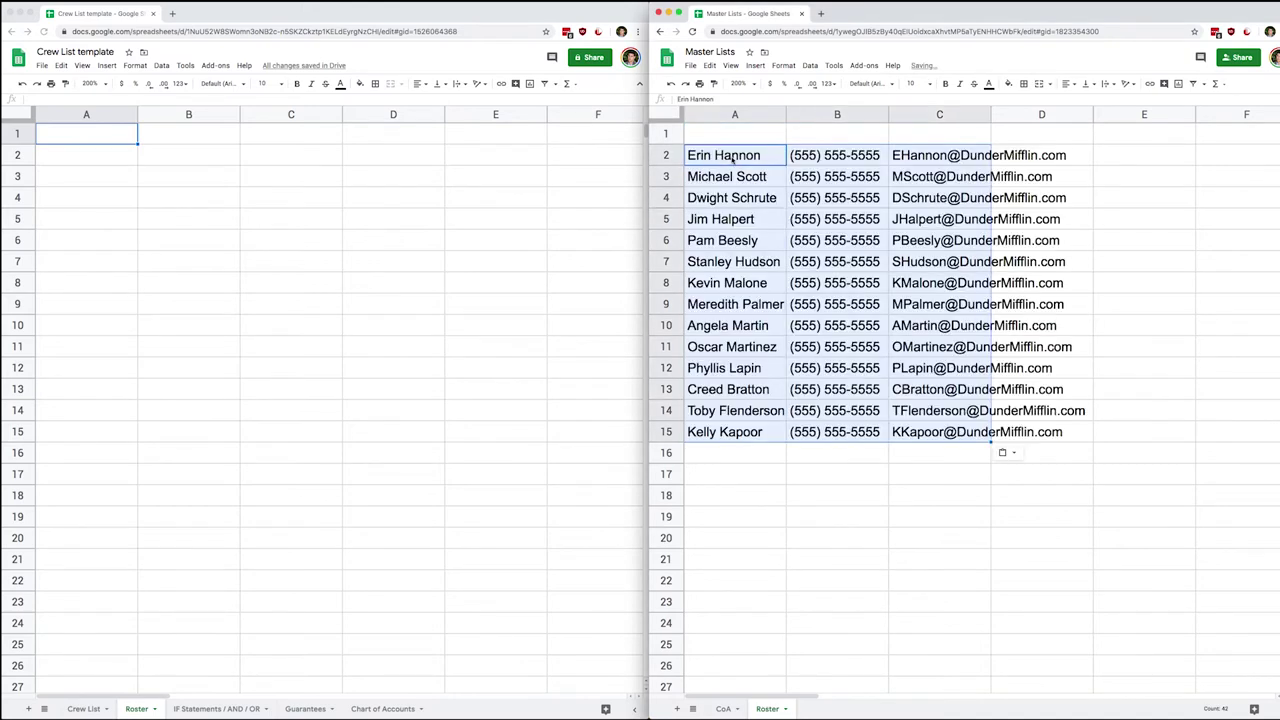
Step: Enter the headings "Name", "Phone" and "Email" in A1:C1 of the master Roster sheet and make row 1 bold
{"action": "left_click", "coordinate": [734, 135]}
{"action": "type", "text": "Name"}
{"action": "key", "text": "Tab"}
{"action": "type", "text": "Phone"}
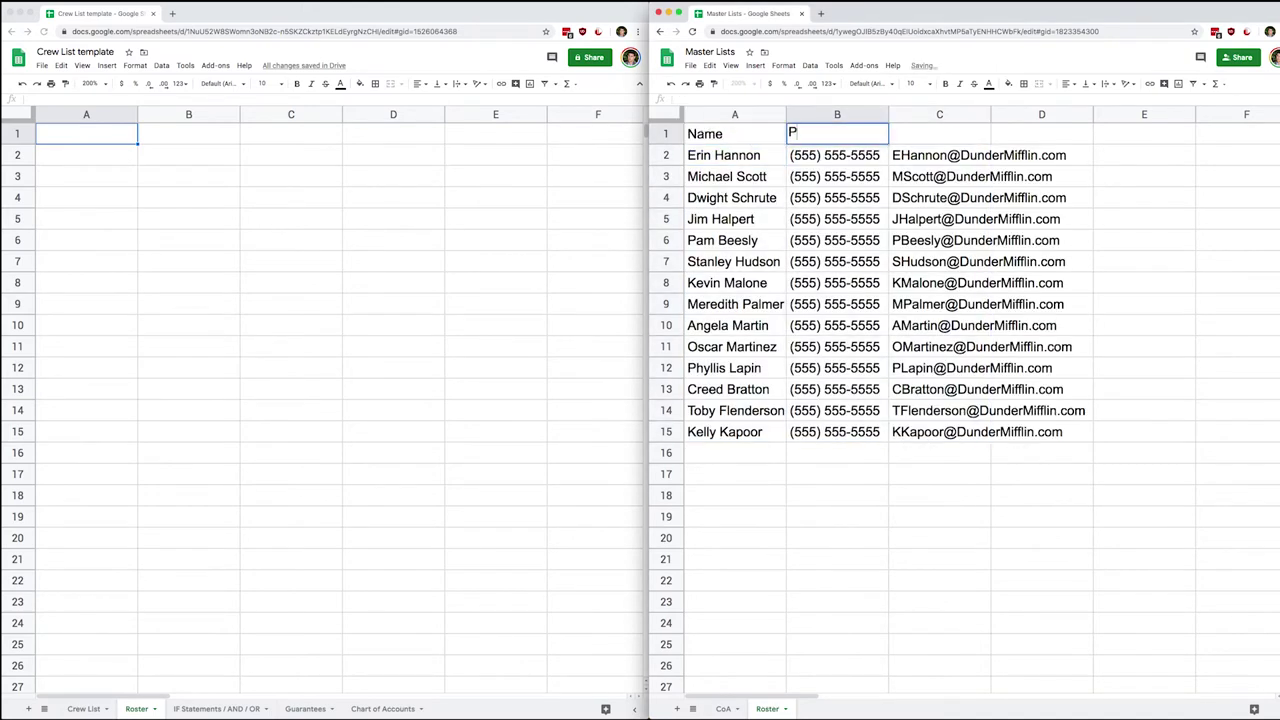
{"action": "key", "text": "Tab"}
{"action": "type", "text": "Email"}
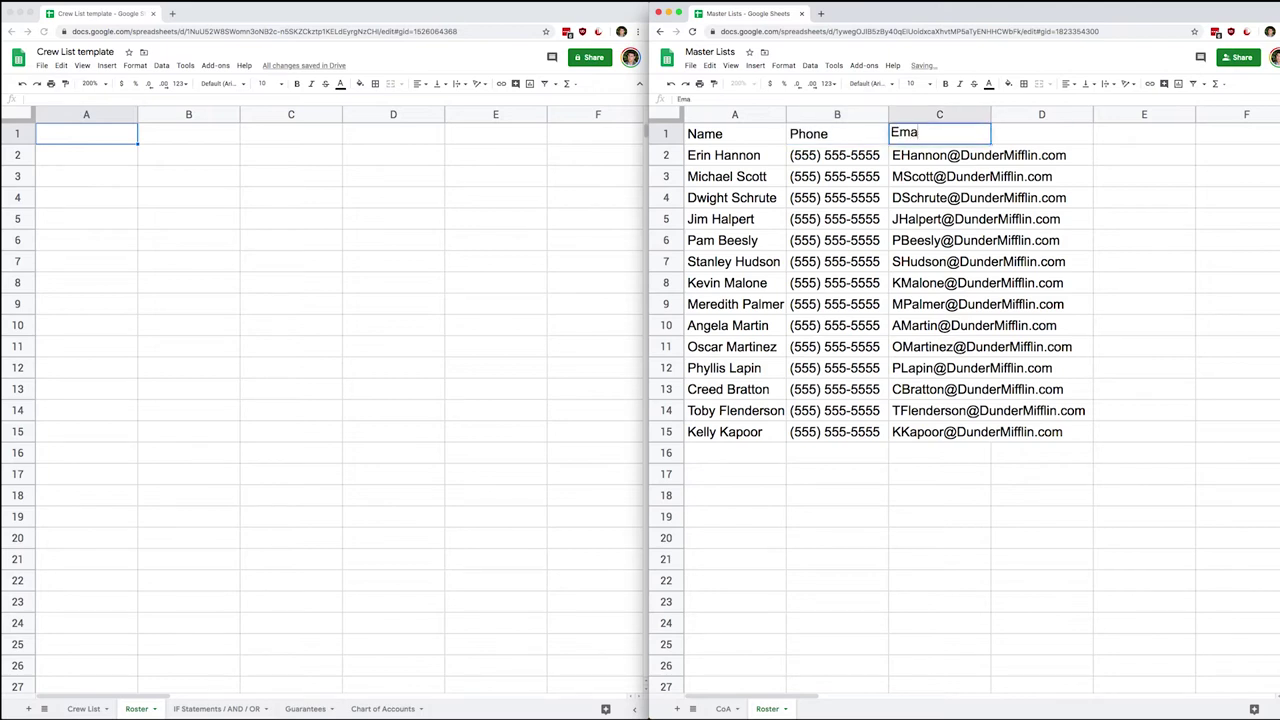
{"action": "key", "text": "Return"}
{"action": "left_click", "coordinate": [666, 134]}
{"action": "key", "text": "ctrl+b"}
Step: Widen column C of the master Roster sheet to fit the emails and delete the empty columns D to Z
{"action": "left_click_drag", "start_coordinate": [991, 115], "coordinate": [1096, 115]}
{"action": "left_click", "coordinate": [1118, 115]}
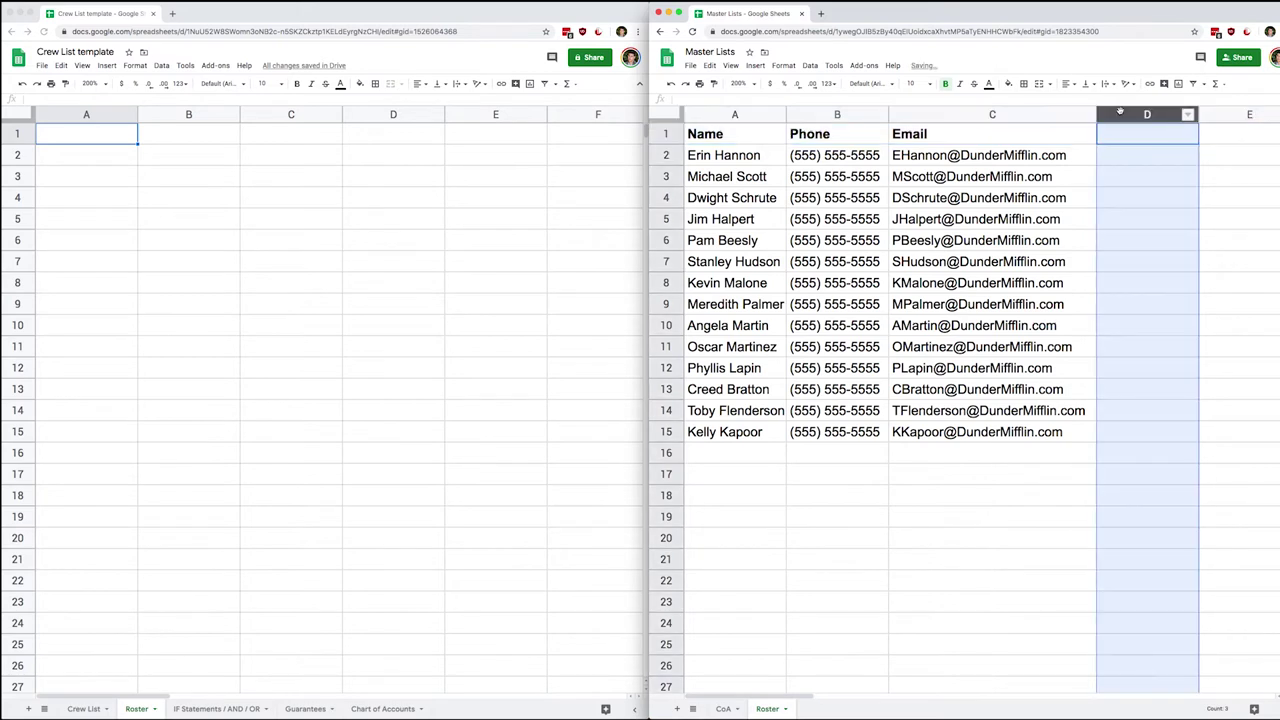
{"action": "key", "text": "ctrl+shift+Right"}
{"action": "right_click", "coordinate": [1121, 114]}
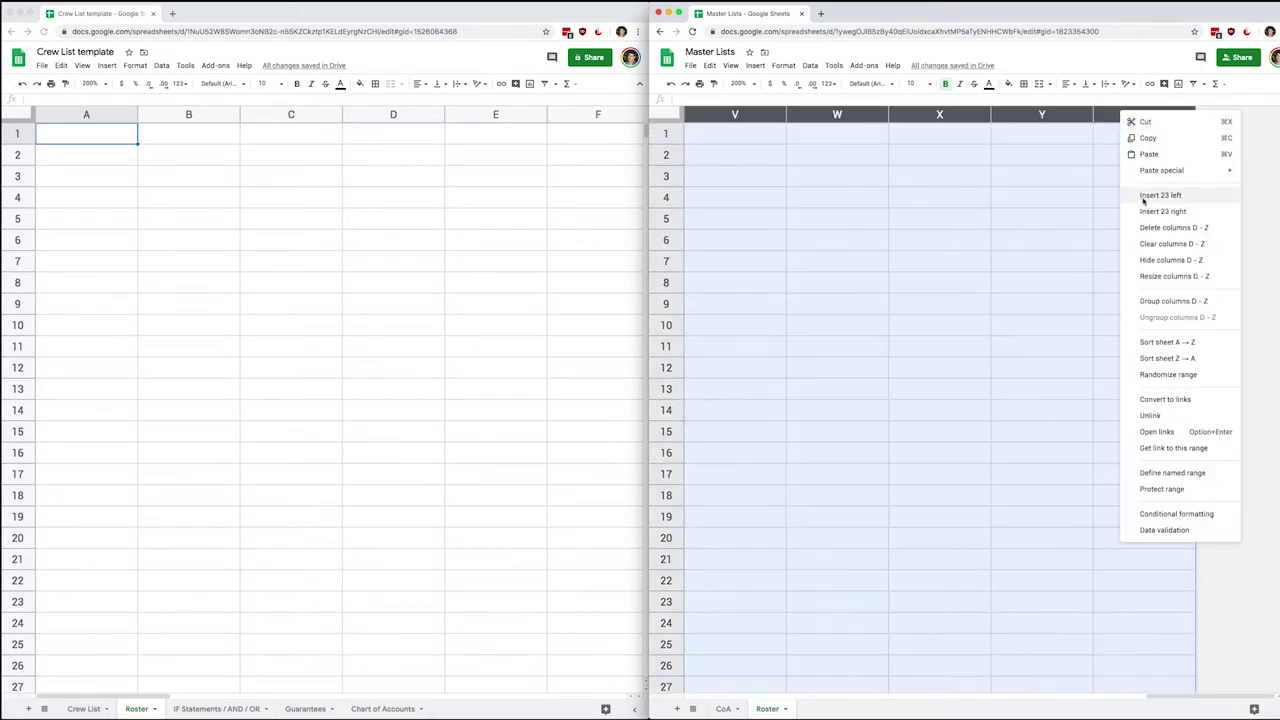
{"action": "left_click", "coordinate": [1148, 229]}
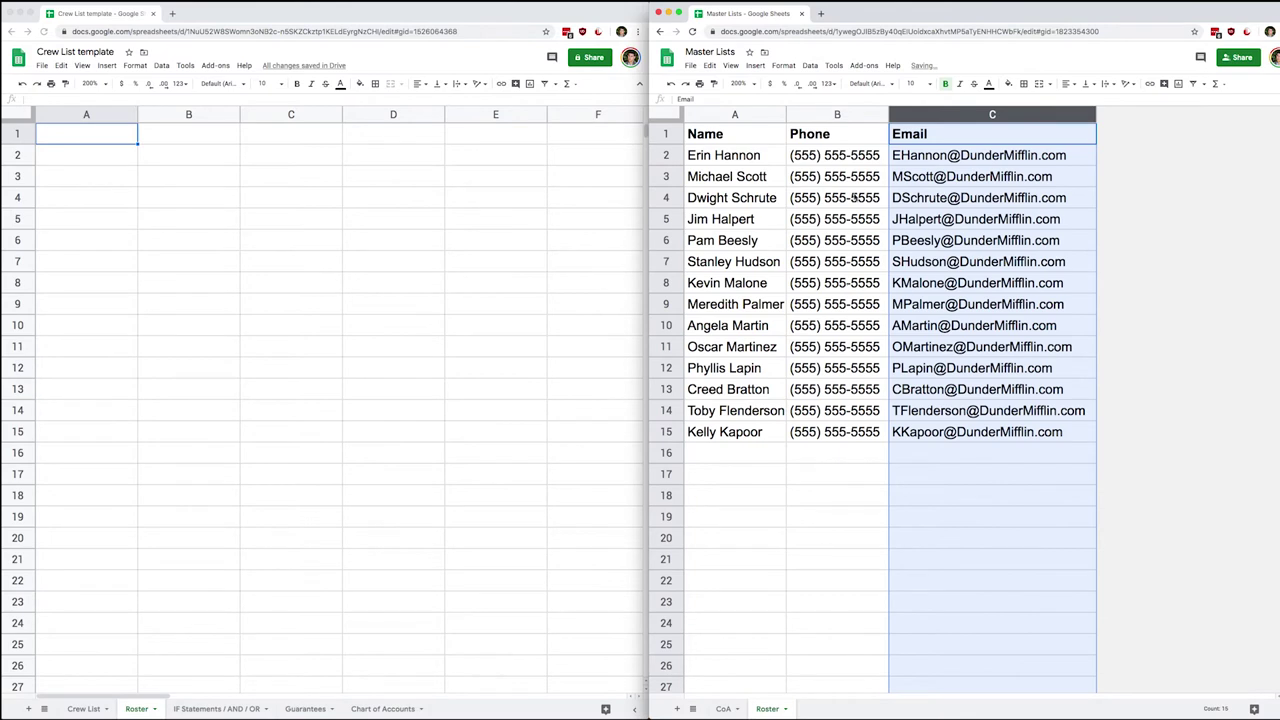
{"action": "left_click_drag", "start_coordinate": [762, 162], "coordinate": [975, 416]}
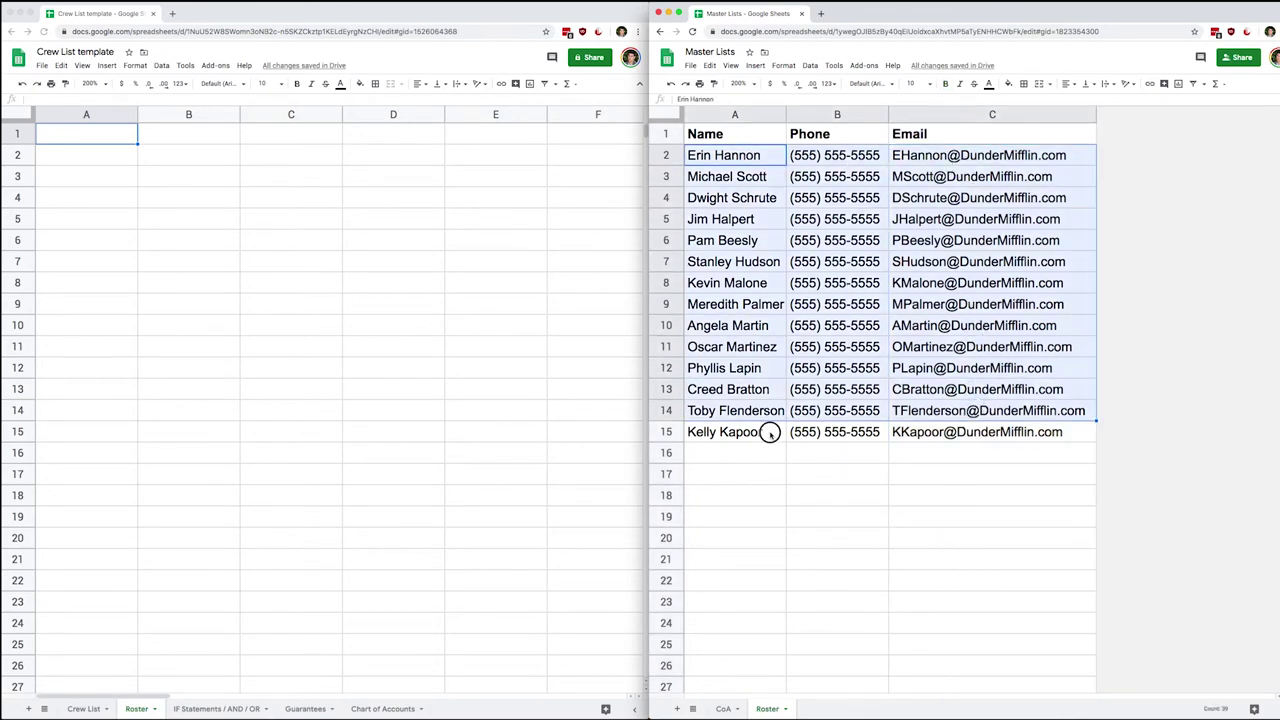
{"action": "left_click_drag", "start_coordinate": [769, 431], "coordinate": [926, 434]}
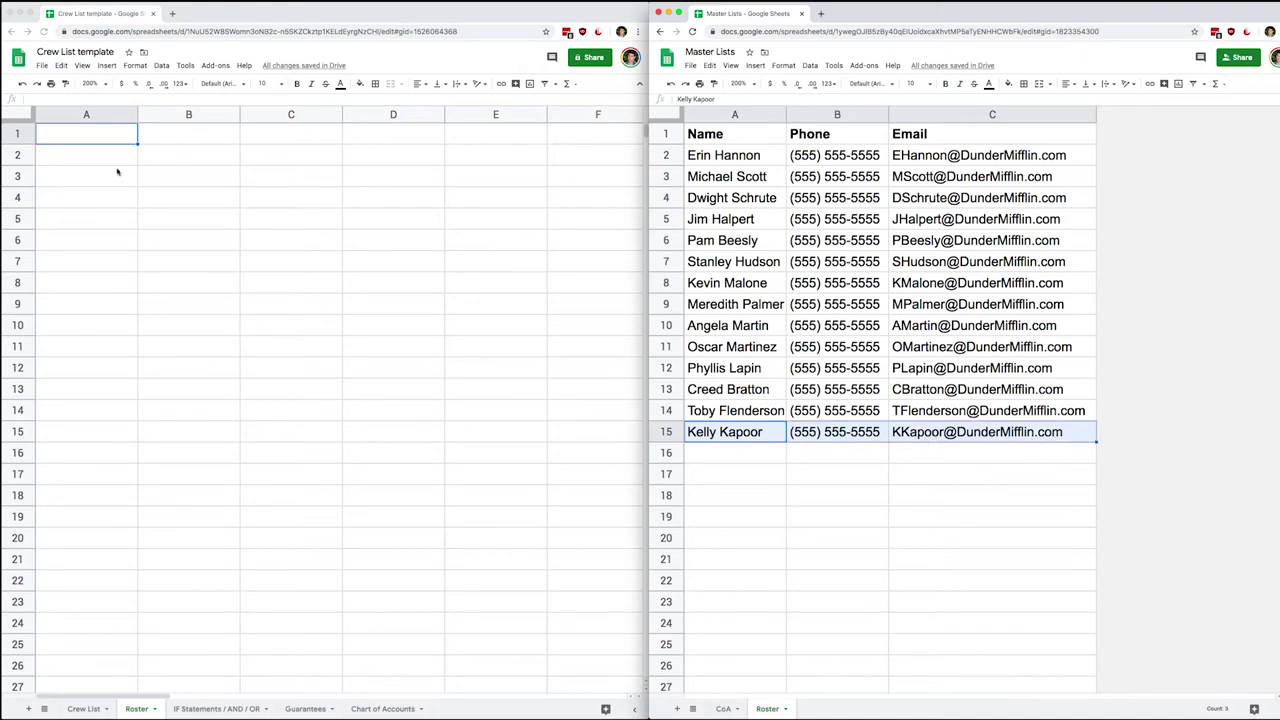
{"action": "left_click", "coordinate": [97, 140]}
{"action": "type", "text": "=import"}
{"action": "key", "text": "Escape"}
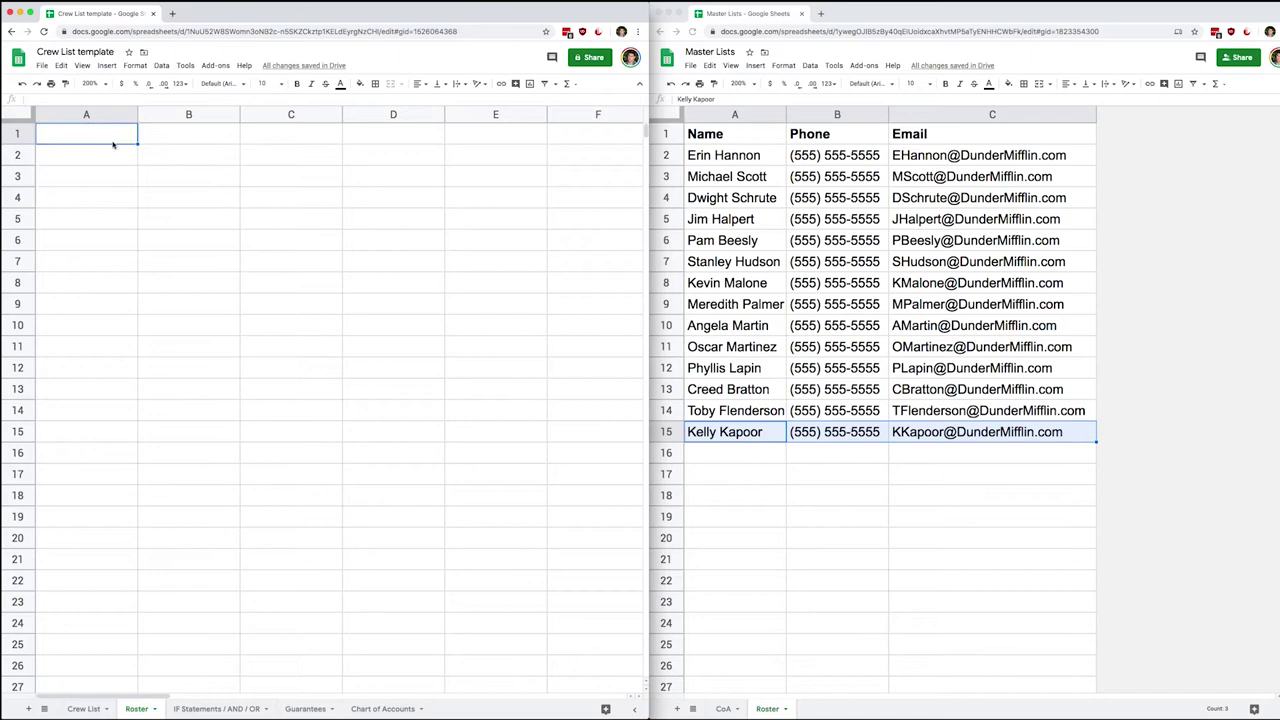
Step: Begin an IMPORTRANGE formula in A1 of the template's Roster sheet with the Master Lists URL in quotation marks, followed by a comma
{"action": "type", "text": "=importra"}
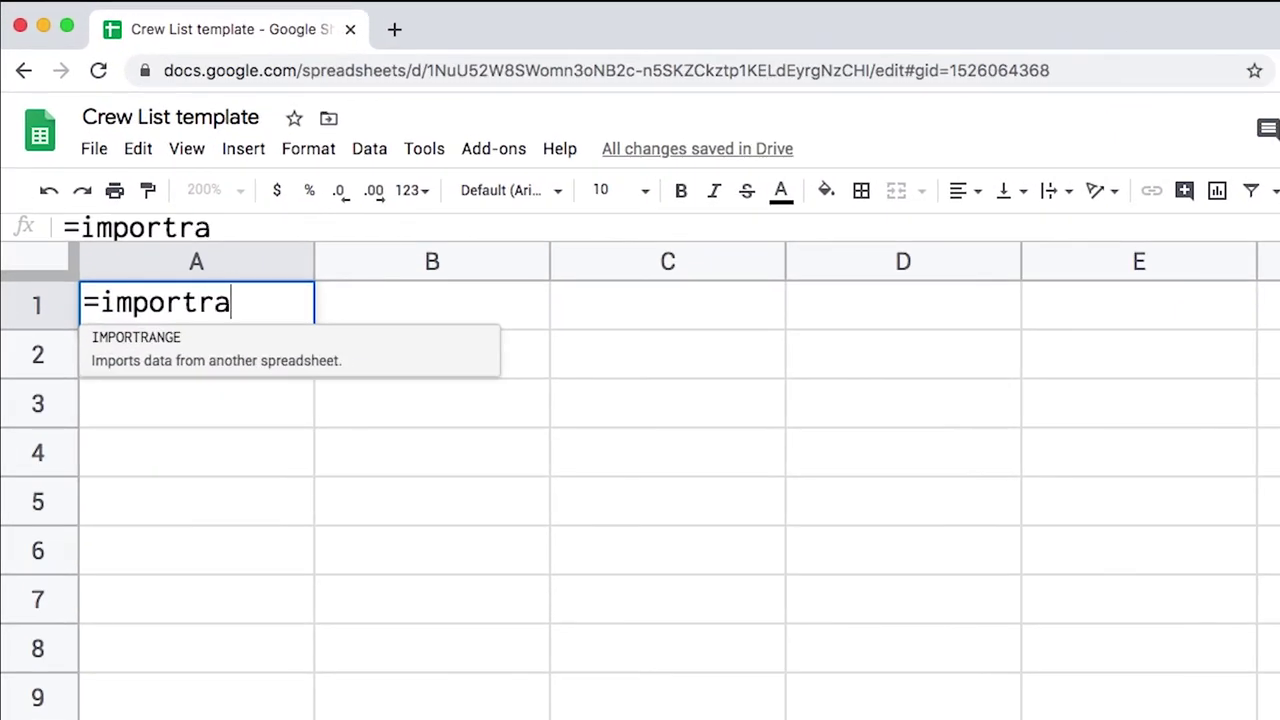
{"action": "left_click", "coordinate": [238, 350]}
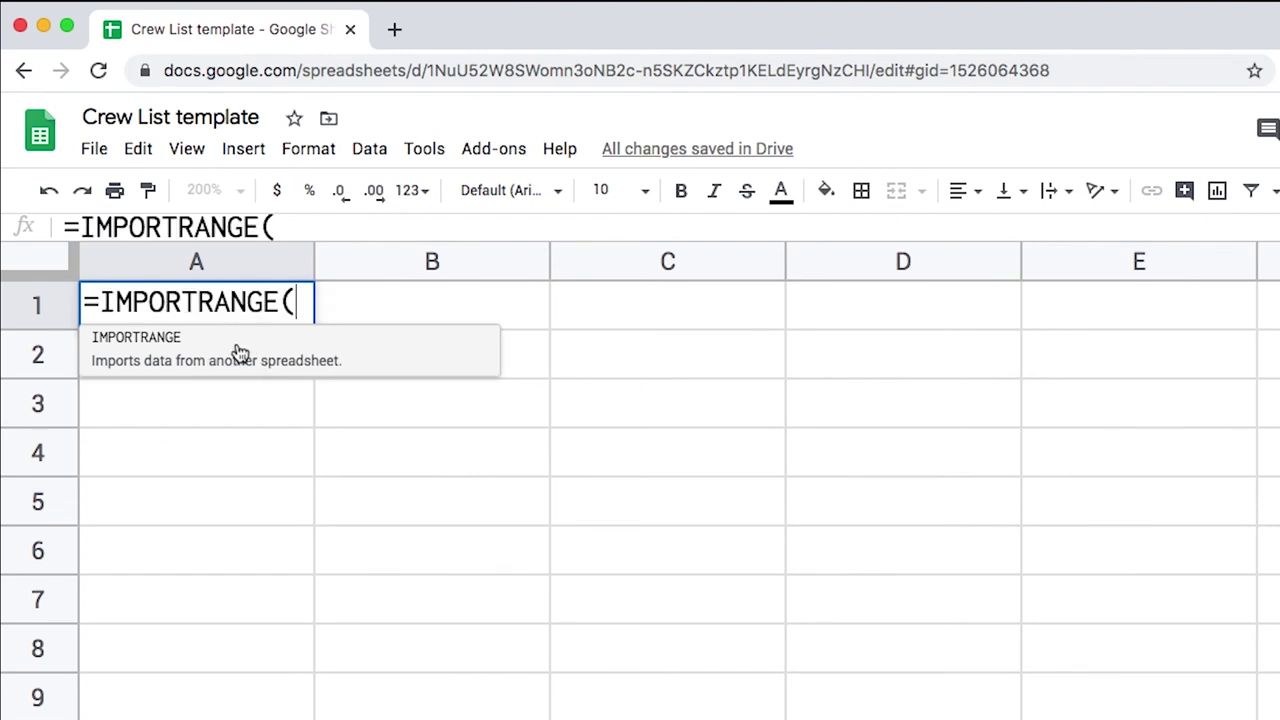
{"action": "type", "text": "\""}
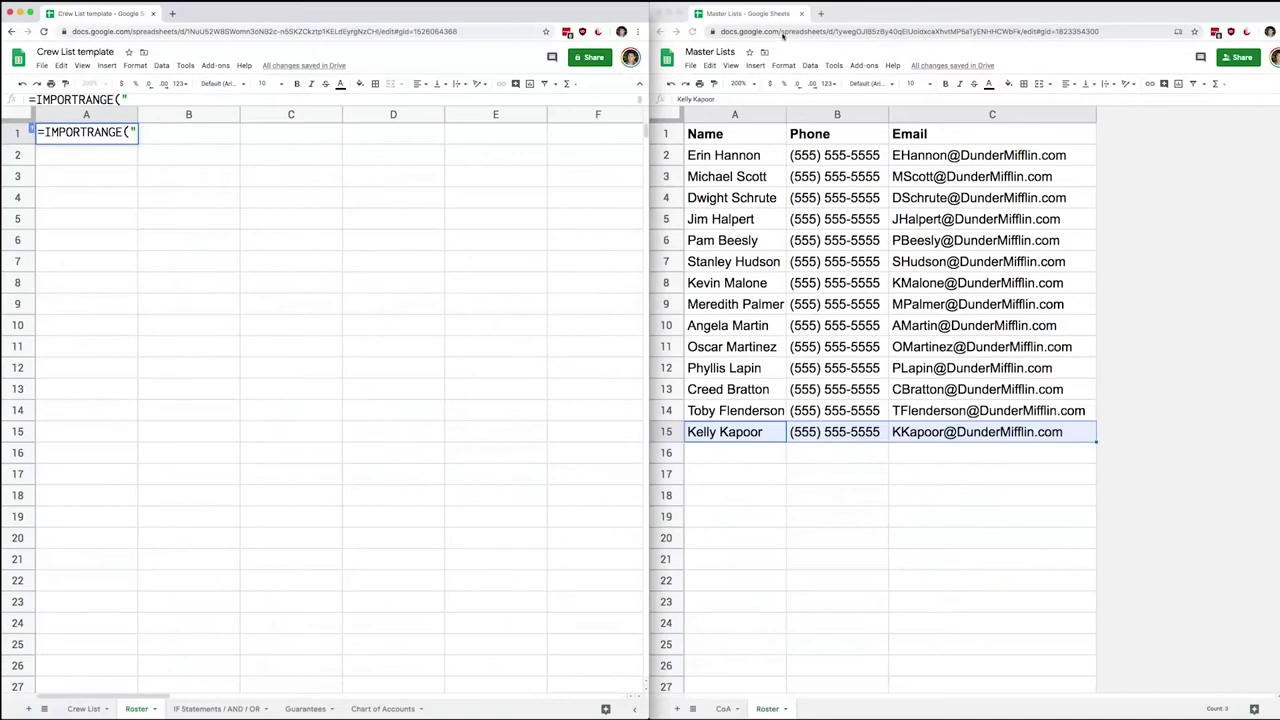
{"action": "left_click", "coordinate": [783, 32]}
{"action": "key", "text": "super+c"}
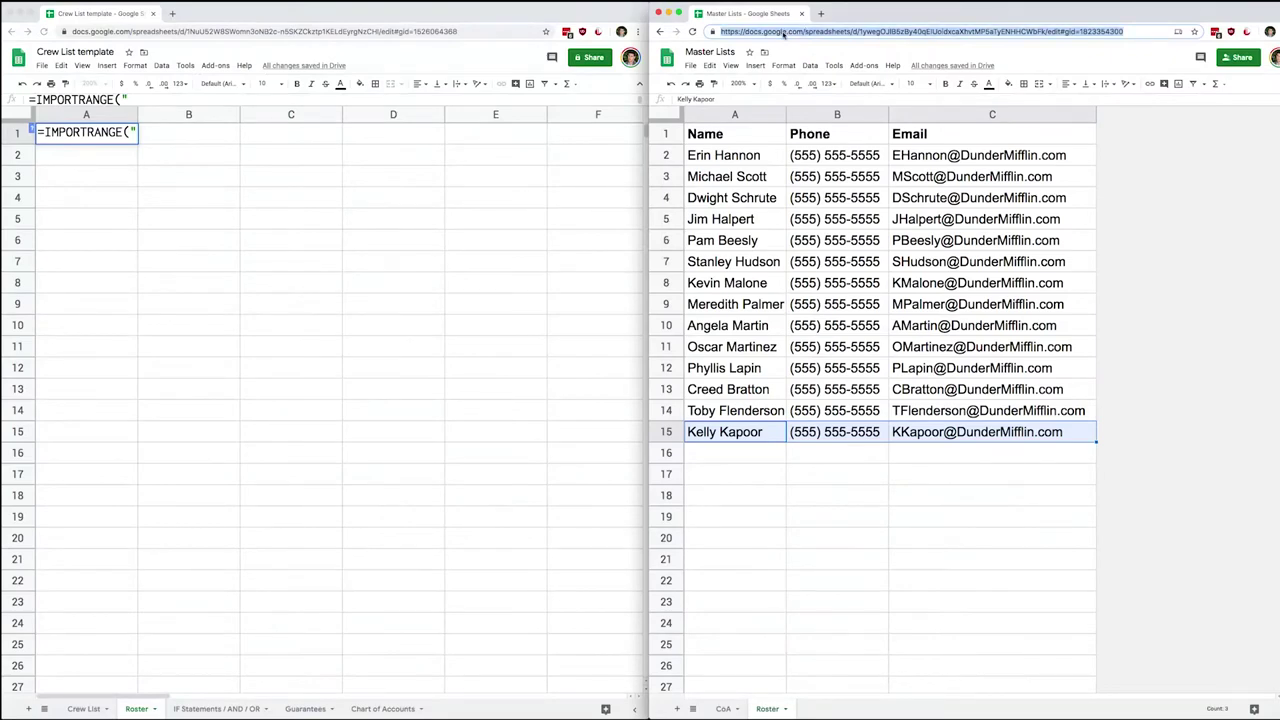
{"action": "left_click", "coordinate": [139, 140]}
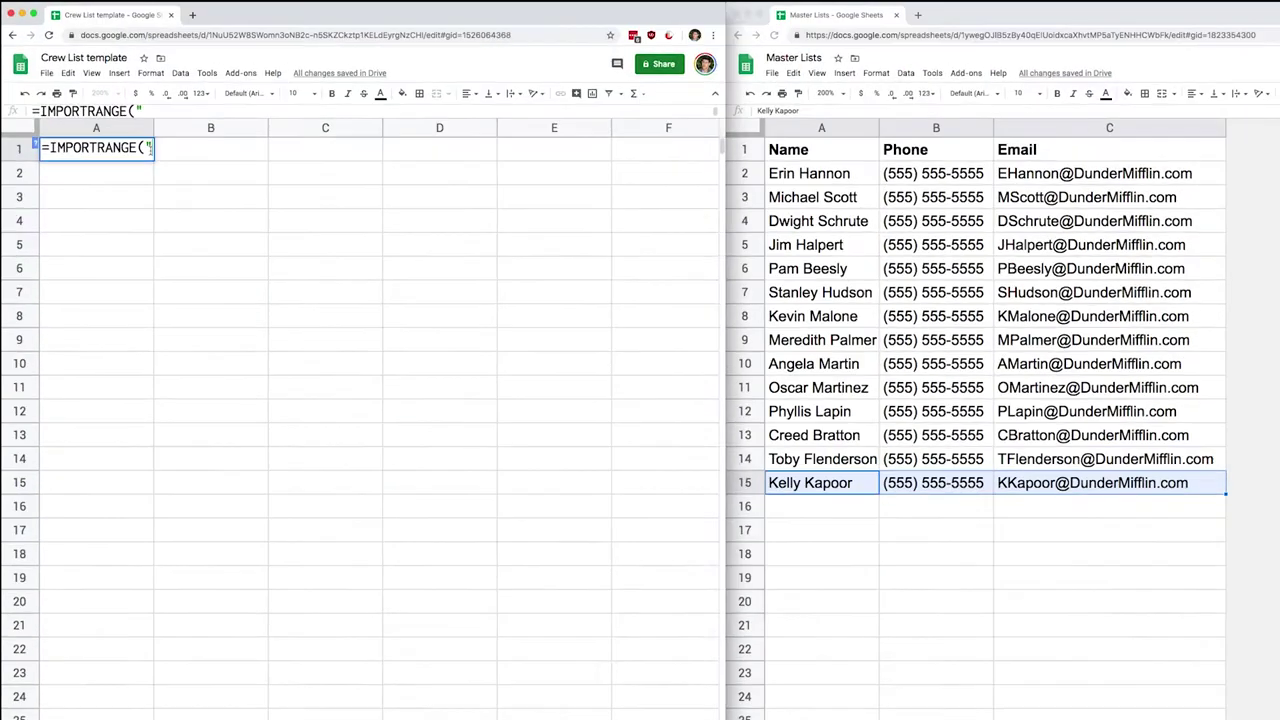
{"action": "key", "text": "super+v"}
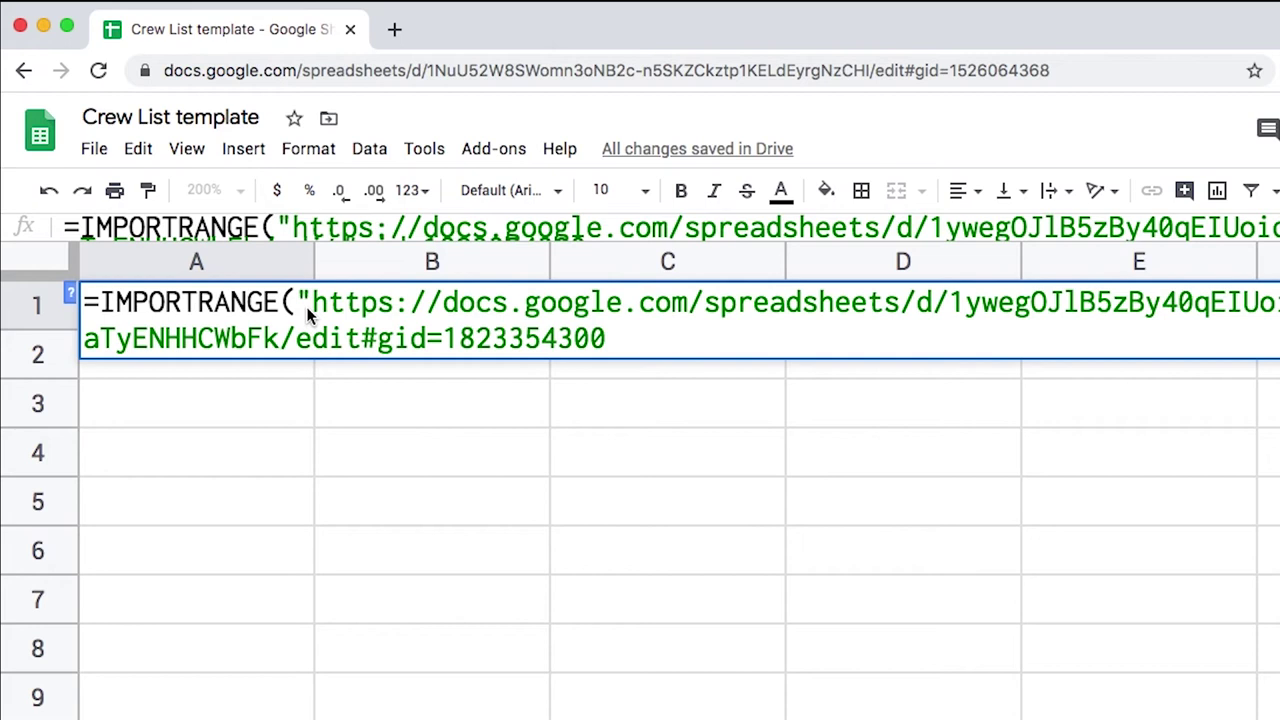
{"action": "type", "text": "\""}
{"action": "type", "text": ", "}
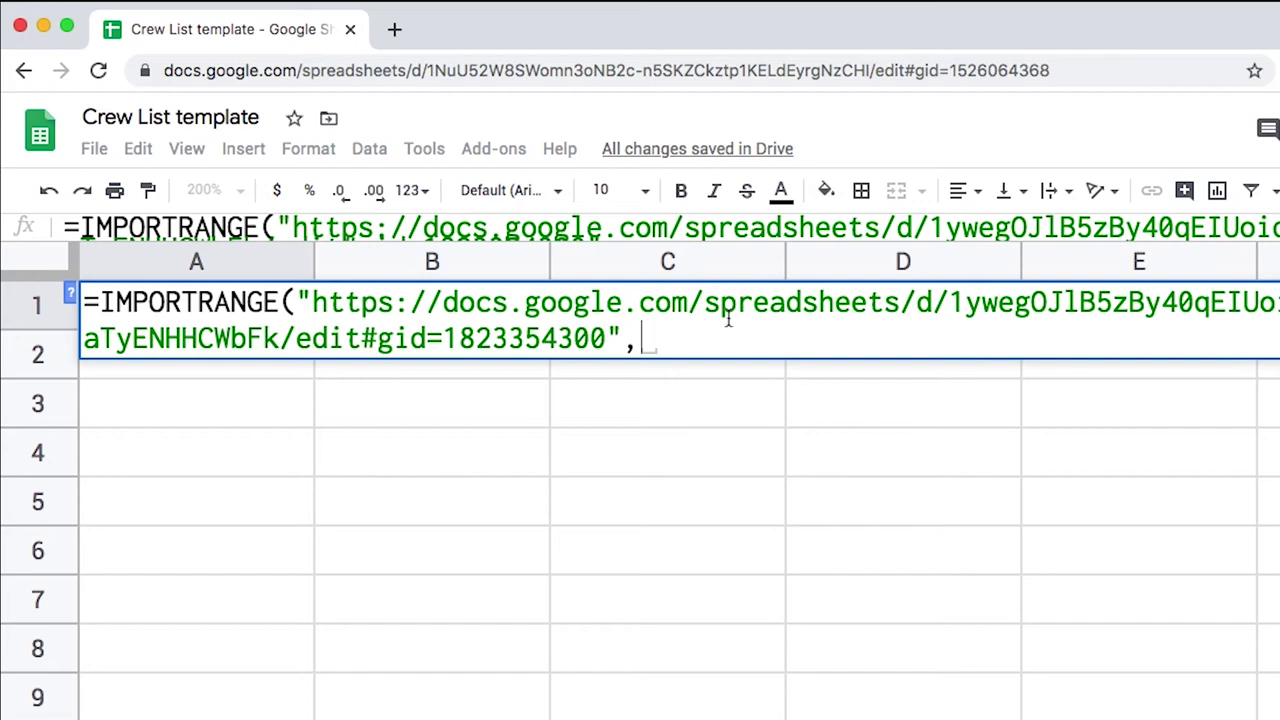
Step: Complete the Roster sheet's IMPORTRANGE formula with "Roster!A:C" in quotation marks as the range and a closing parenthesis
{"action": "type", "text": "\""}
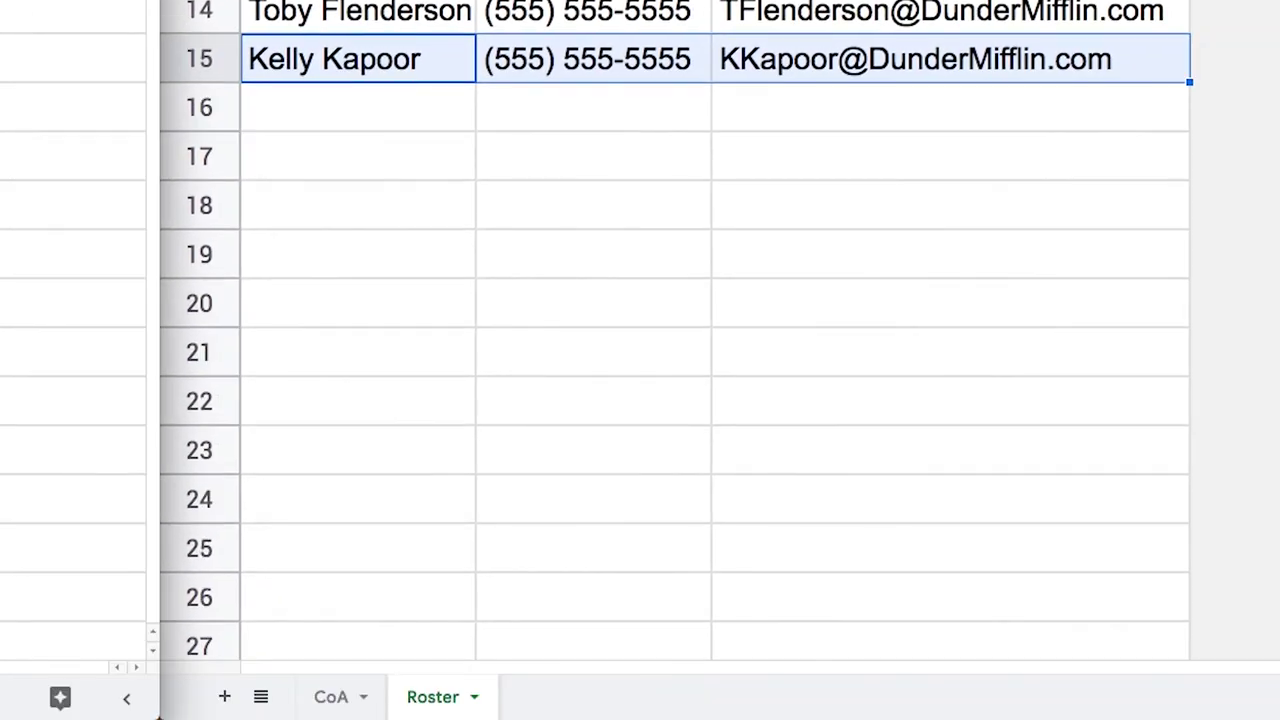
{"action": "type", "text": "Roster"}
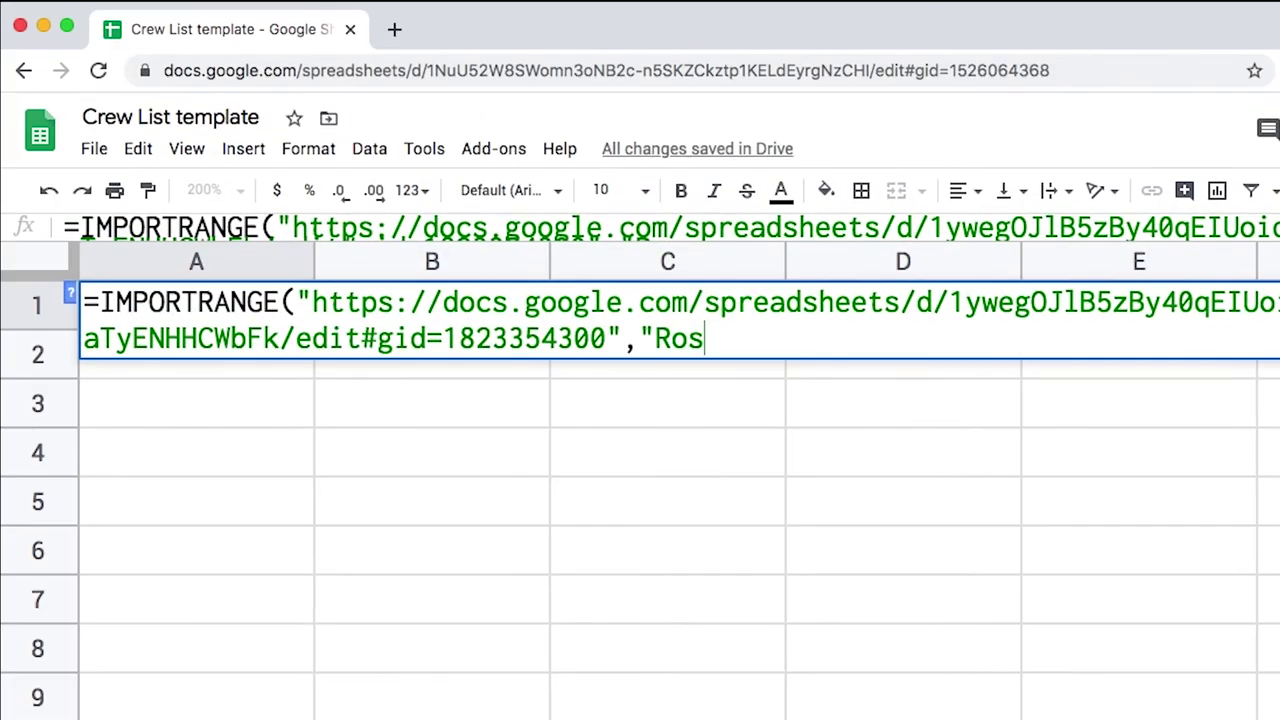
{"action": "type", "text": "!"}
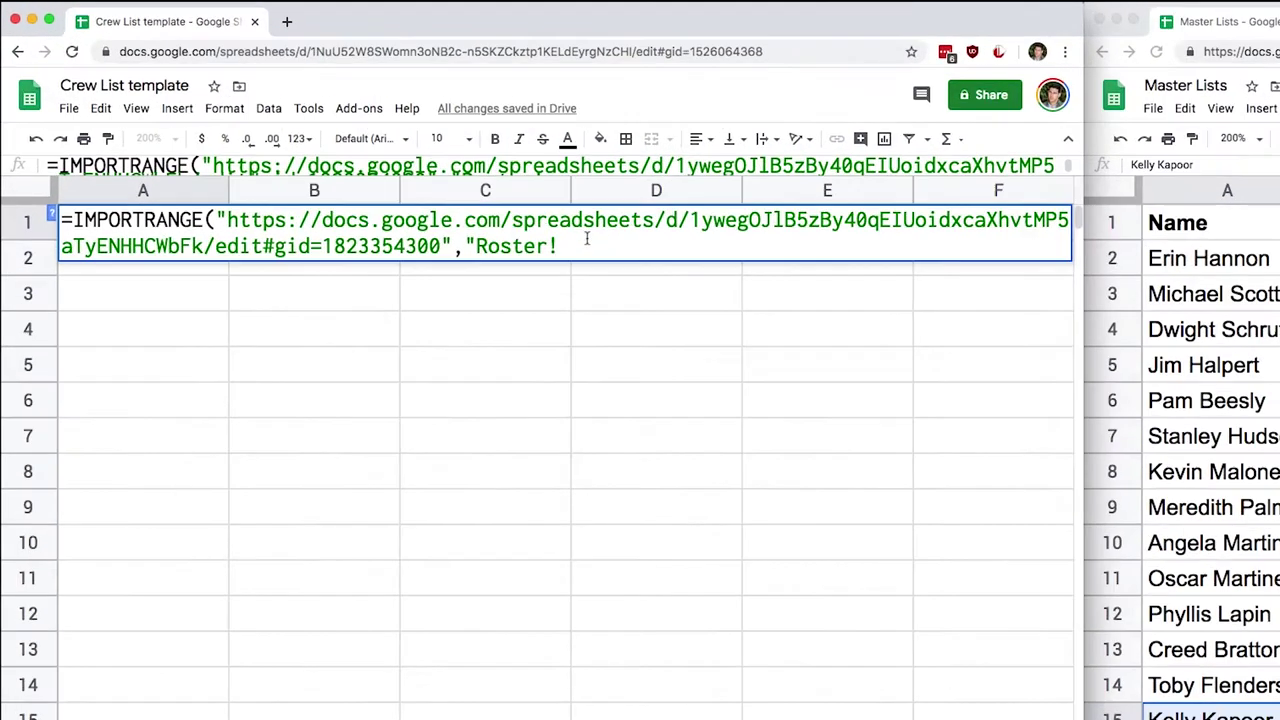
{"action": "type", "text": "A"}
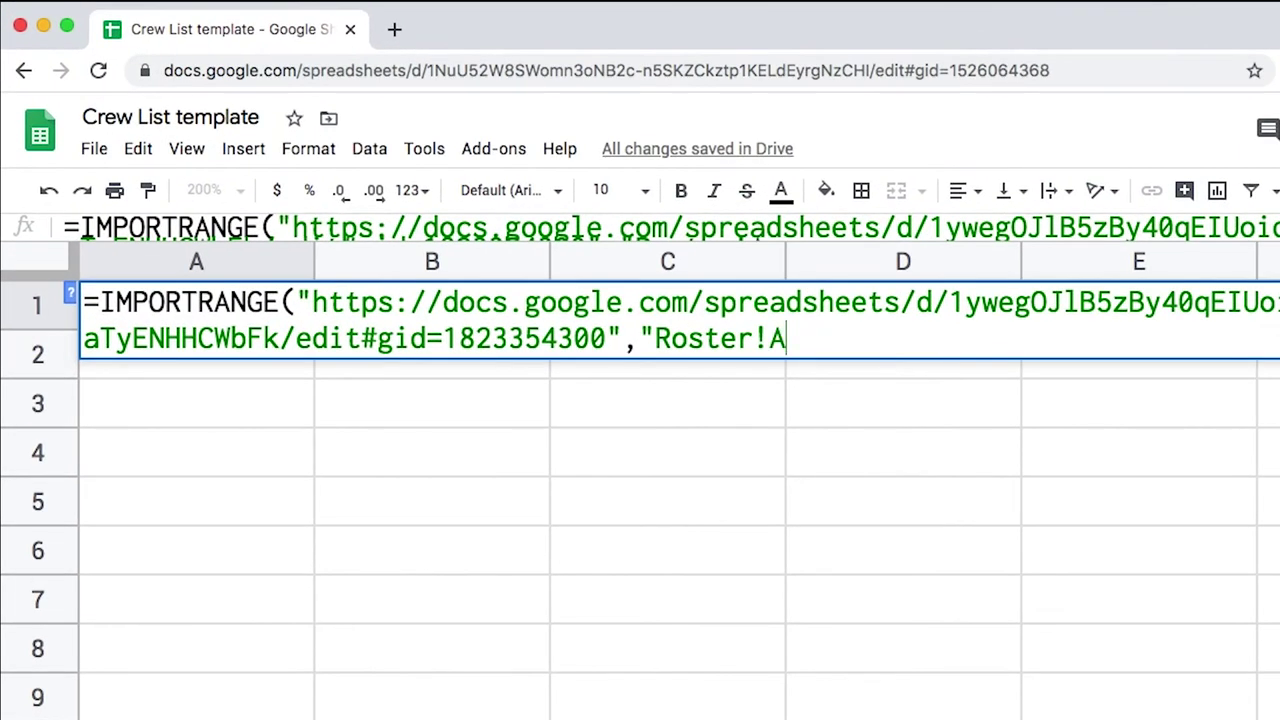
{"action": "type", "text": ":C\")"}
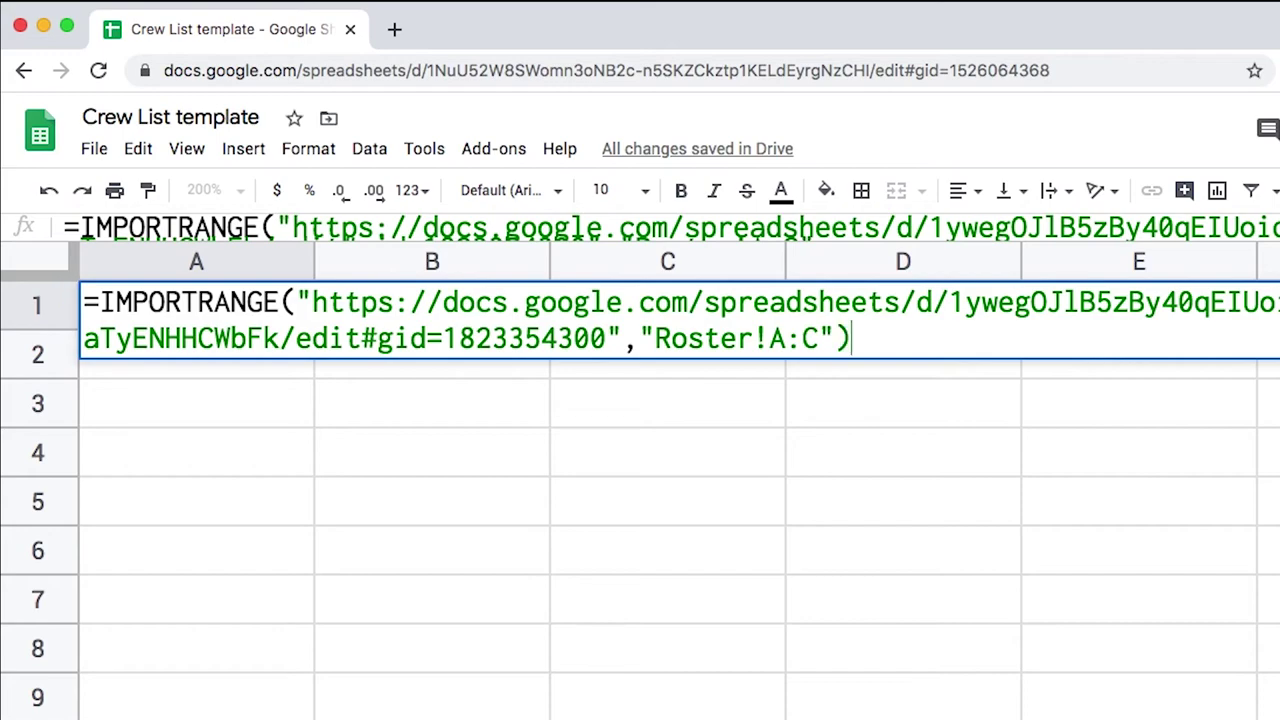
Step: Commit the template's Roster import and trim the sheet to columns A to C by deleting D to Z, widening column C to fit the emails
{"action": "key", "text": "Return"}
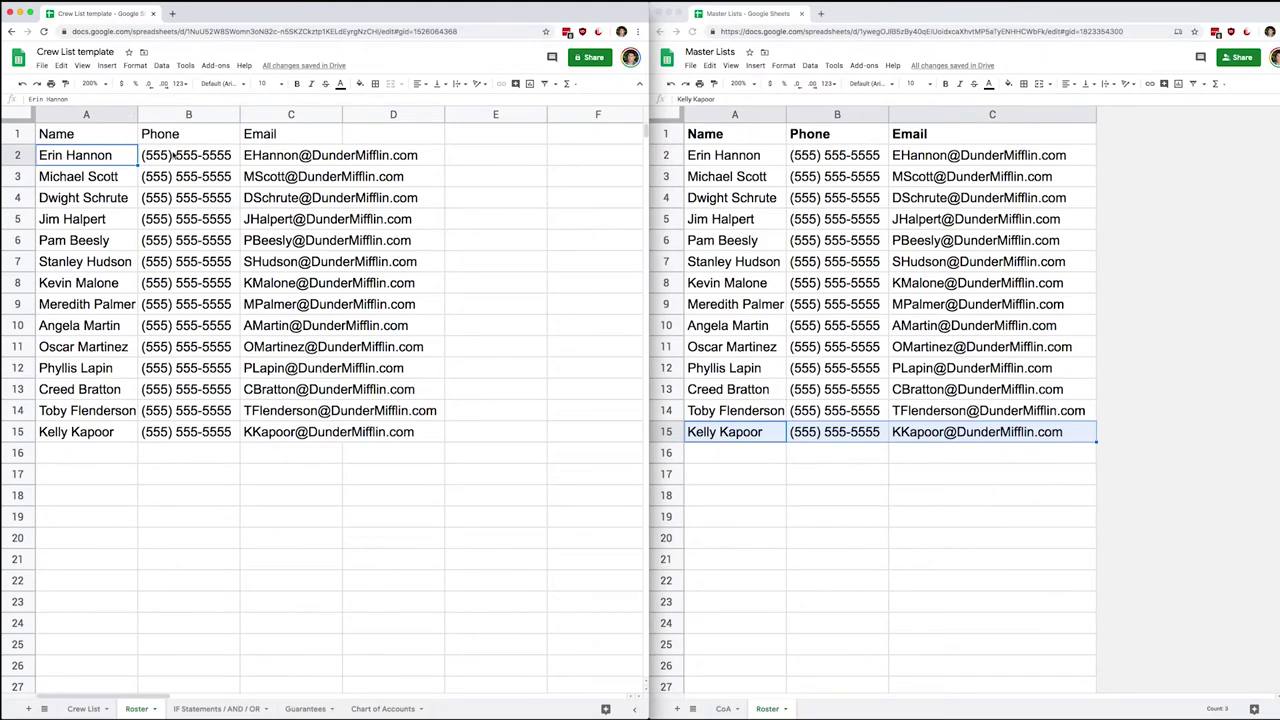
{"action": "left_click_drag", "start_coordinate": [341, 116], "coordinate": [447, 116]}
{"action": "left_click", "coordinate": [468, 118]}
{"action": "key", "text": "ctrl+shift+Right"}
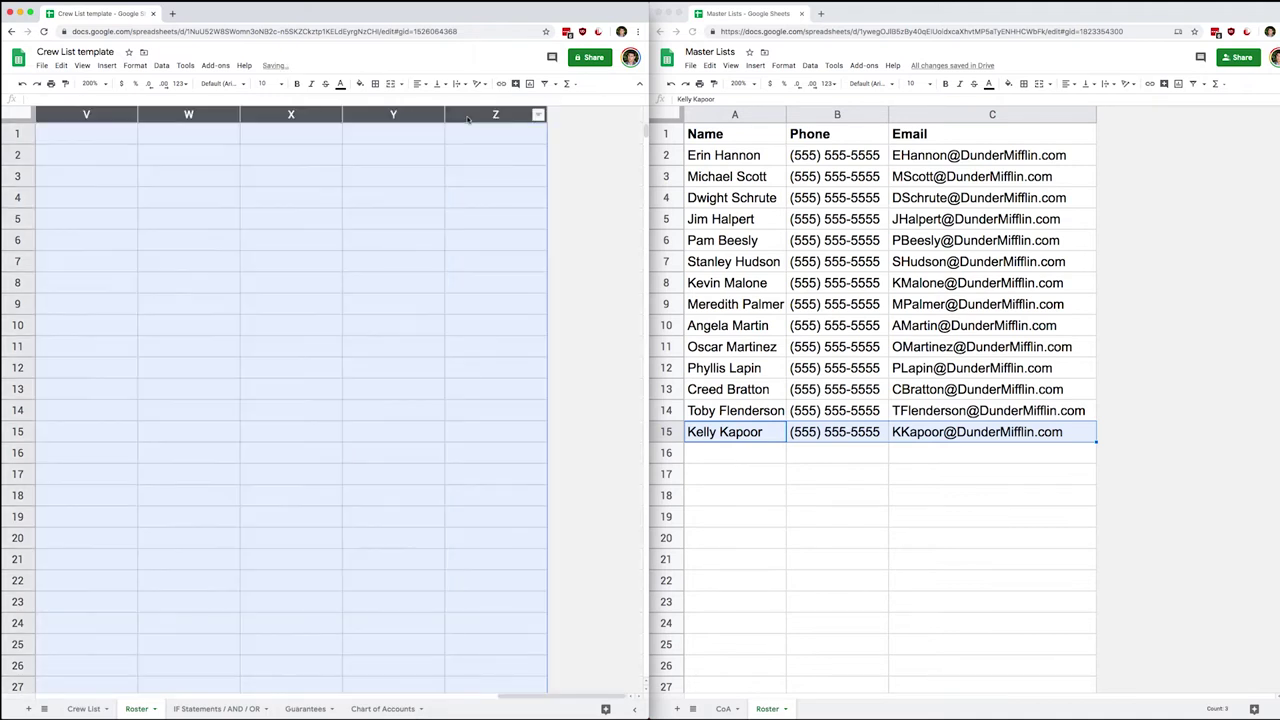
{"action": "right_click", "coordinate": [468, 118]}
{"action": "left_click", "coordinate": [497, 232]}
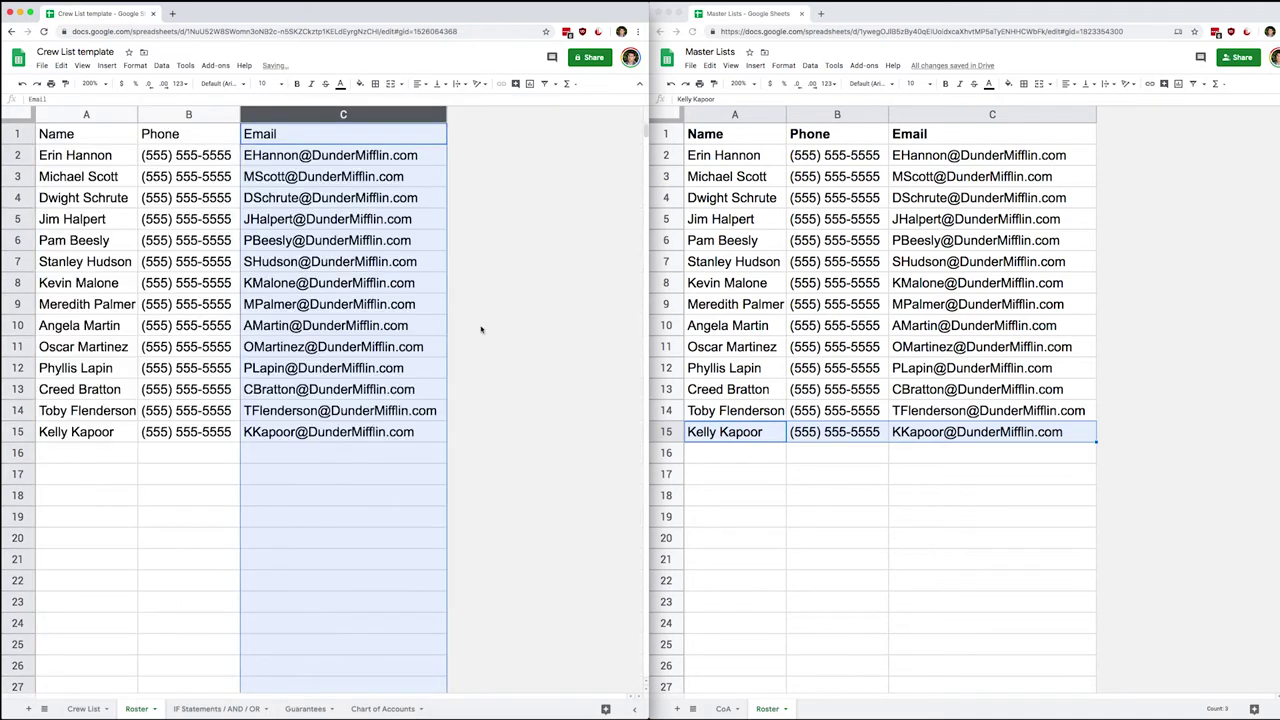
{"action": "left_click", "coordinate": [113, 449]}
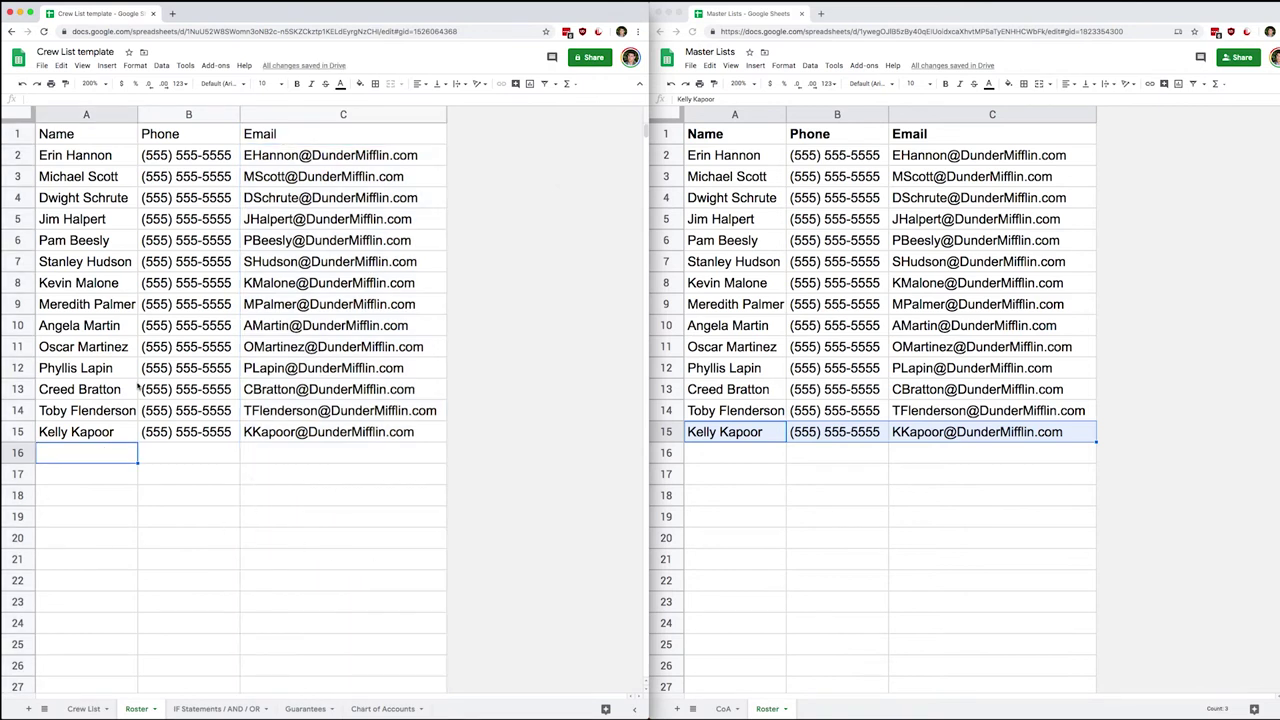
{"action": "left_click", "coordinate": [896, 478]}
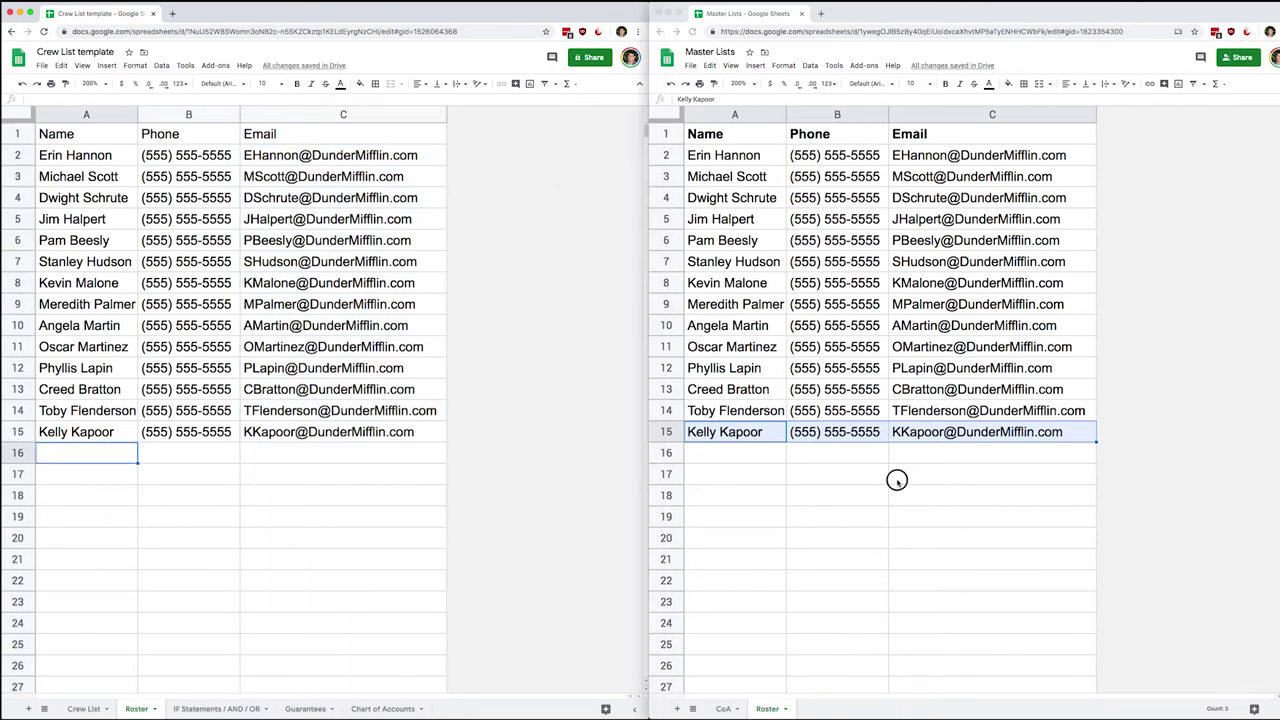
{"action": "key", "text": "super+l"}
{"action": "left_click", "coordinate": [725, 453]}
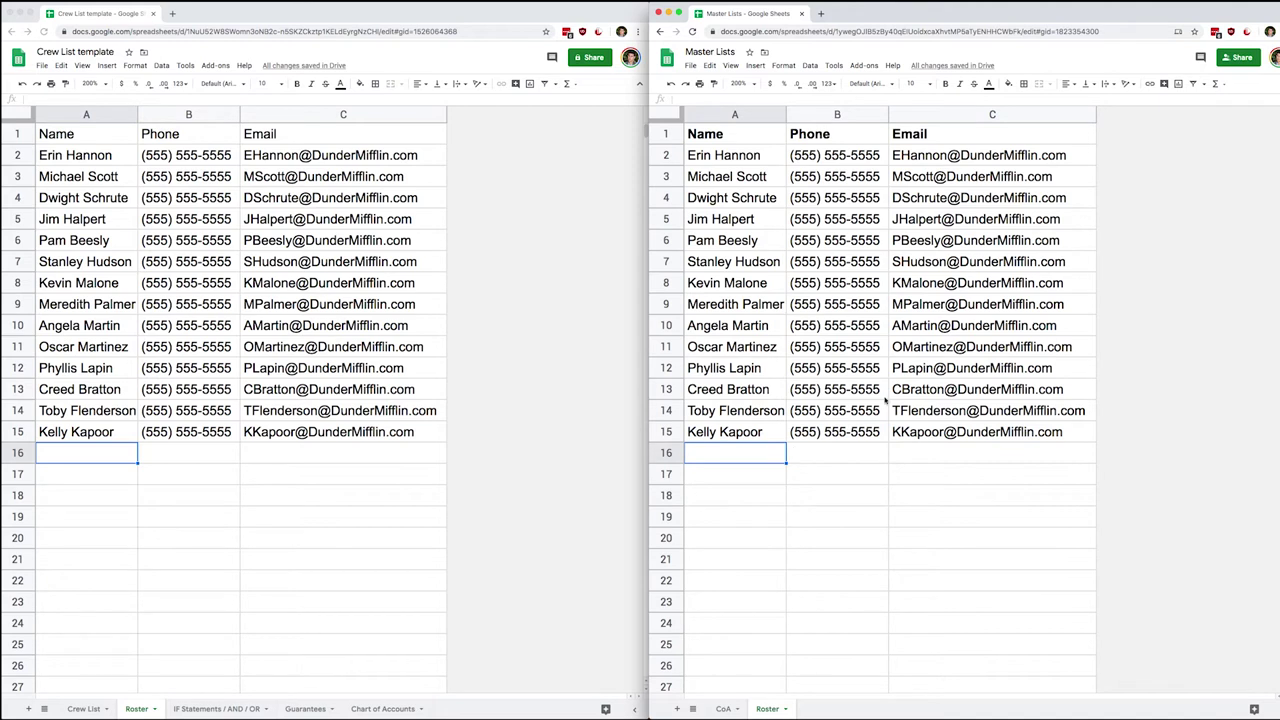
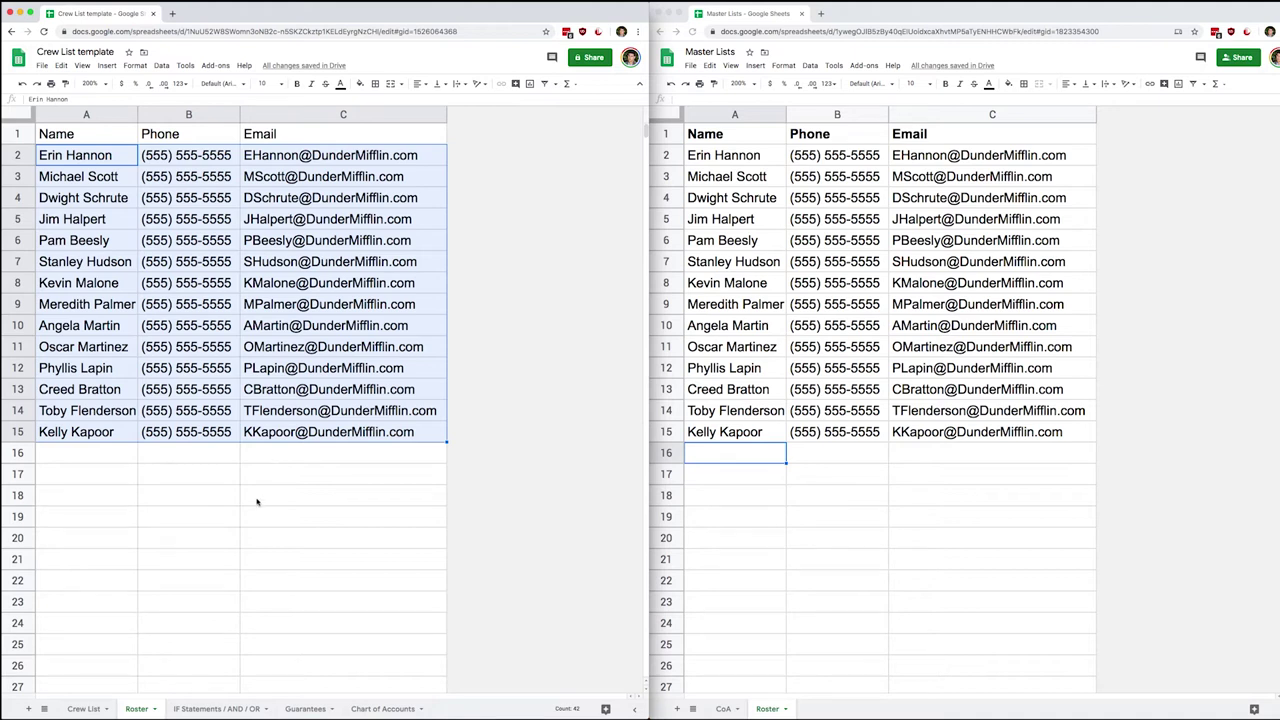
Step: Delete the blank row 3 between the Producer and Director rows on the template's Crew List sheet
{"action": "left_click", "coordinate": [84, 708]}
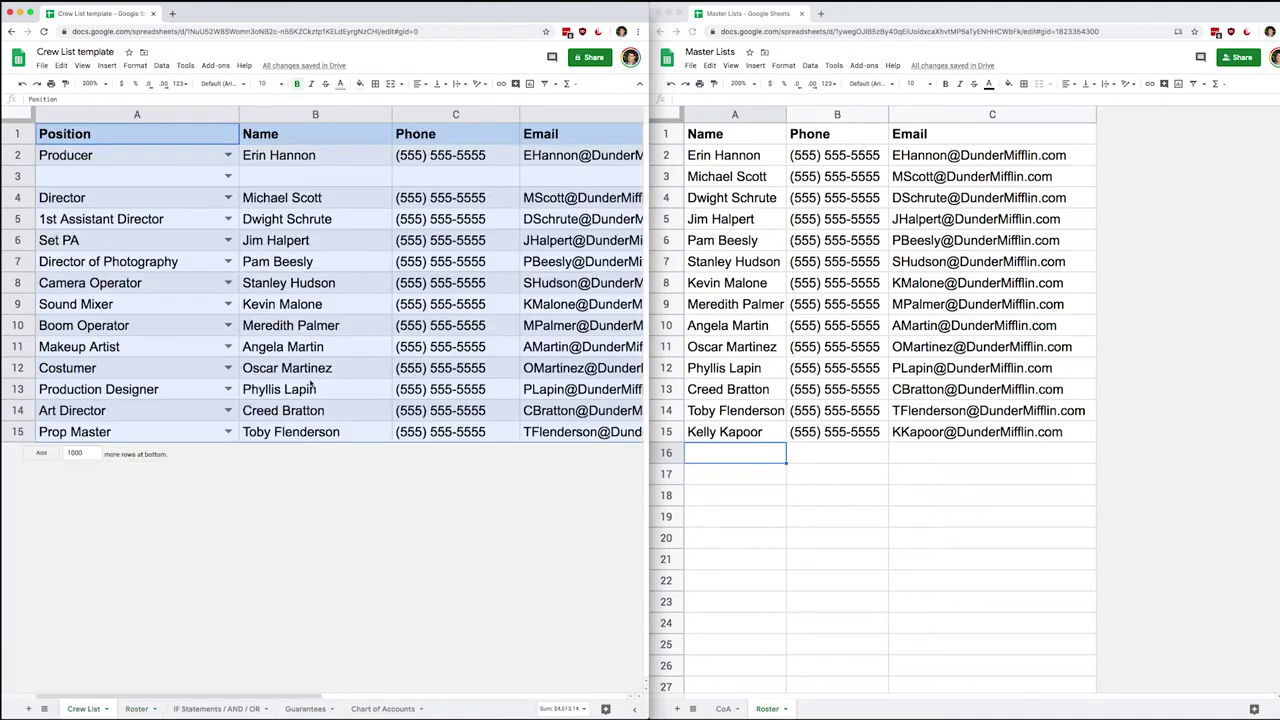
{"action": "left_click", "coordinate": [343, 285]}
{"action": "scroll", "coordinate": [337, 289], "scroll_direction": "right", "scroll_amount": 3}
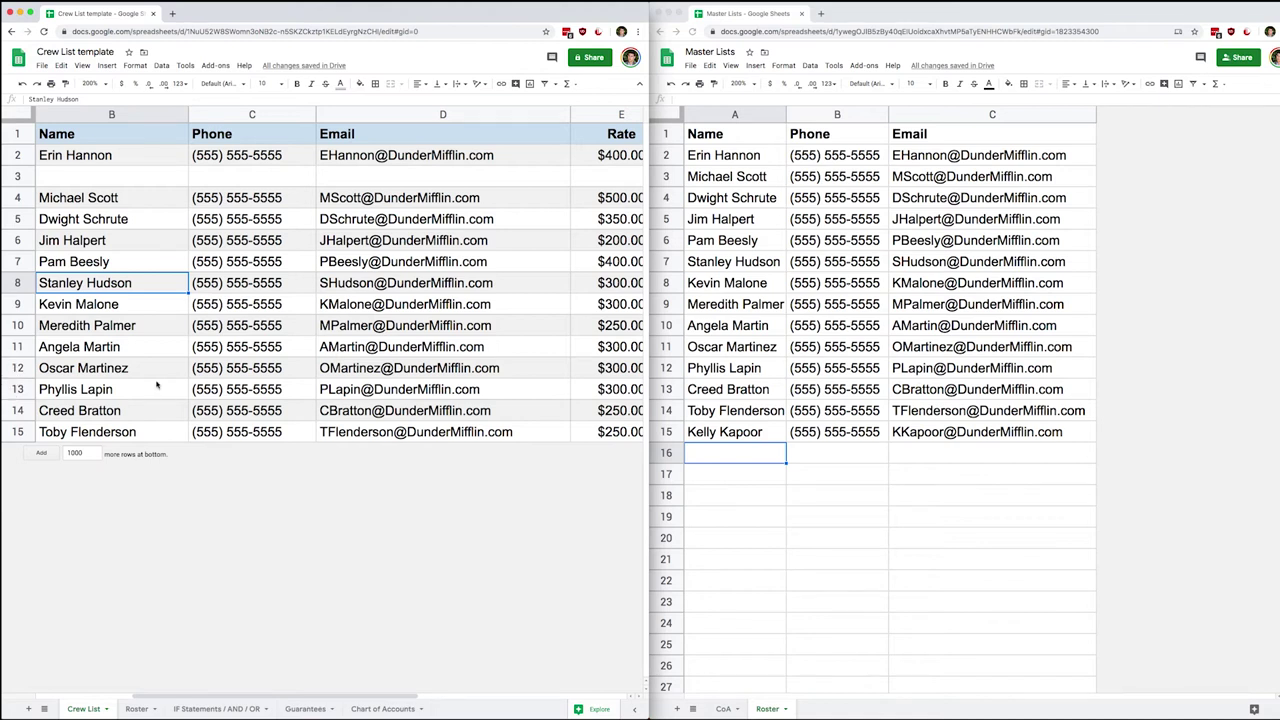
{"action": "key", "text": "Left"}
{"action": "left_click", "coordinate": [42, 455]}
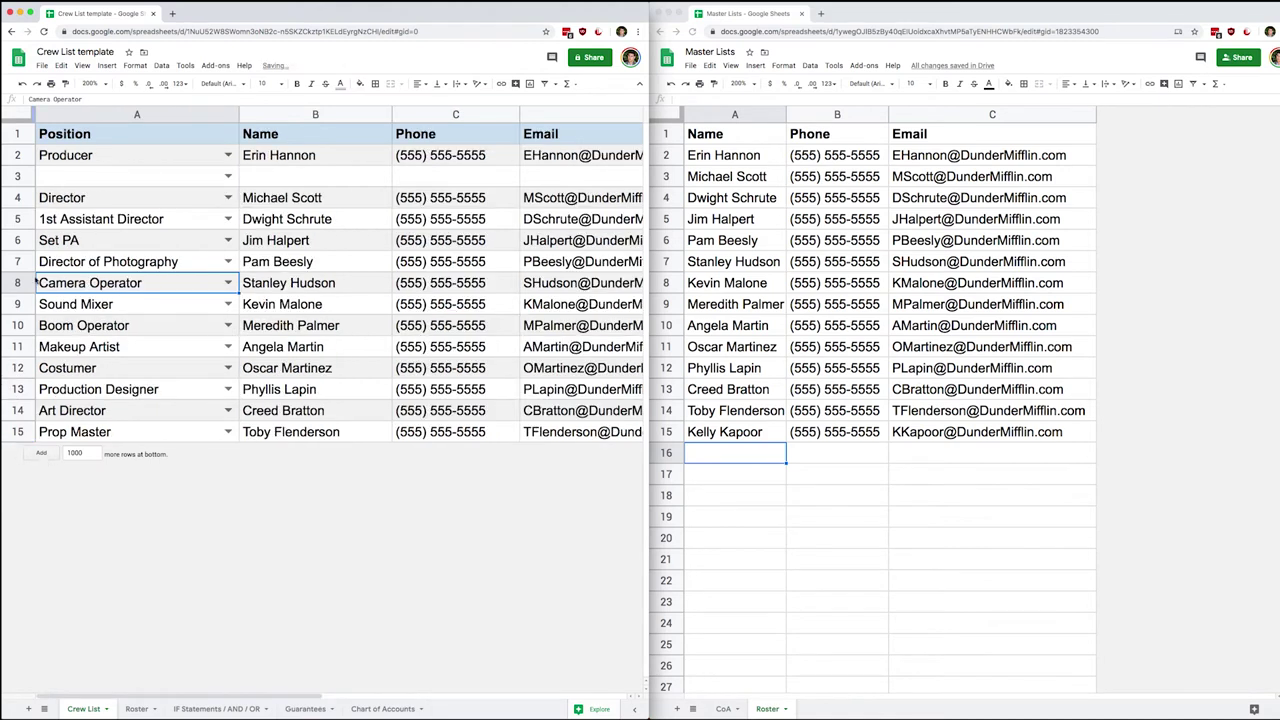
{"action": "left_click", "coordinate": [18, 177]}
{"action": "right_click", "coordinate": [20, 179]}
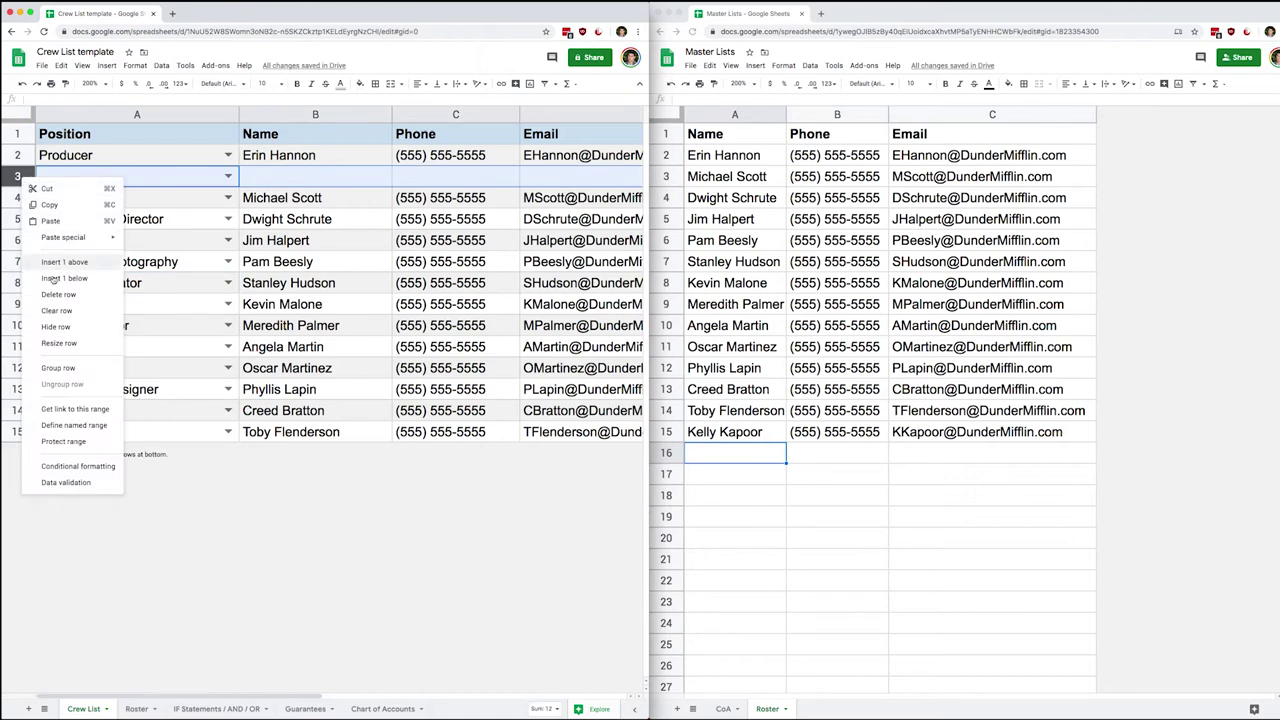
{"action": "left_click", "coordinate": [58, 294]}
Step: Insert a row below the Prop Master row on the Crew List sheet and choose Crane Operator as its position
{"action": "left_click", "coordinate": [18, 410]}
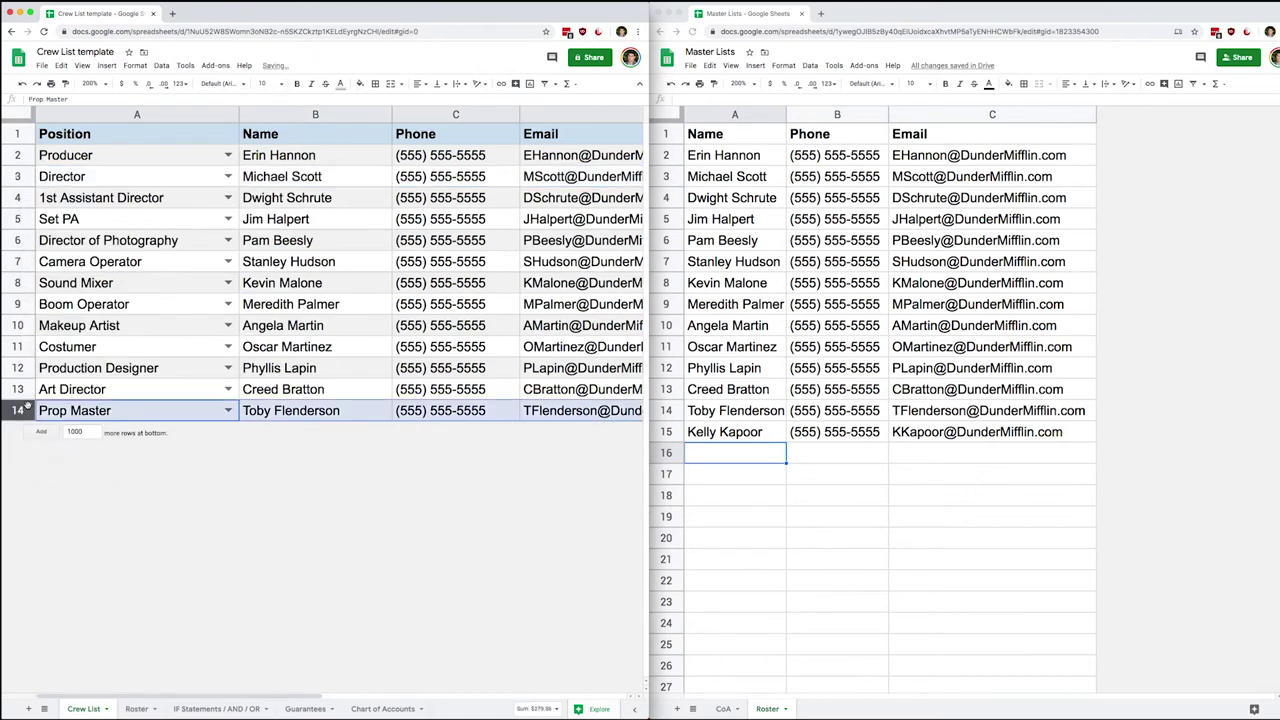
{"action": "right_click", "coordinate": [28, 410]}
{"action": "left_click", "coordinate": [96, 189]}
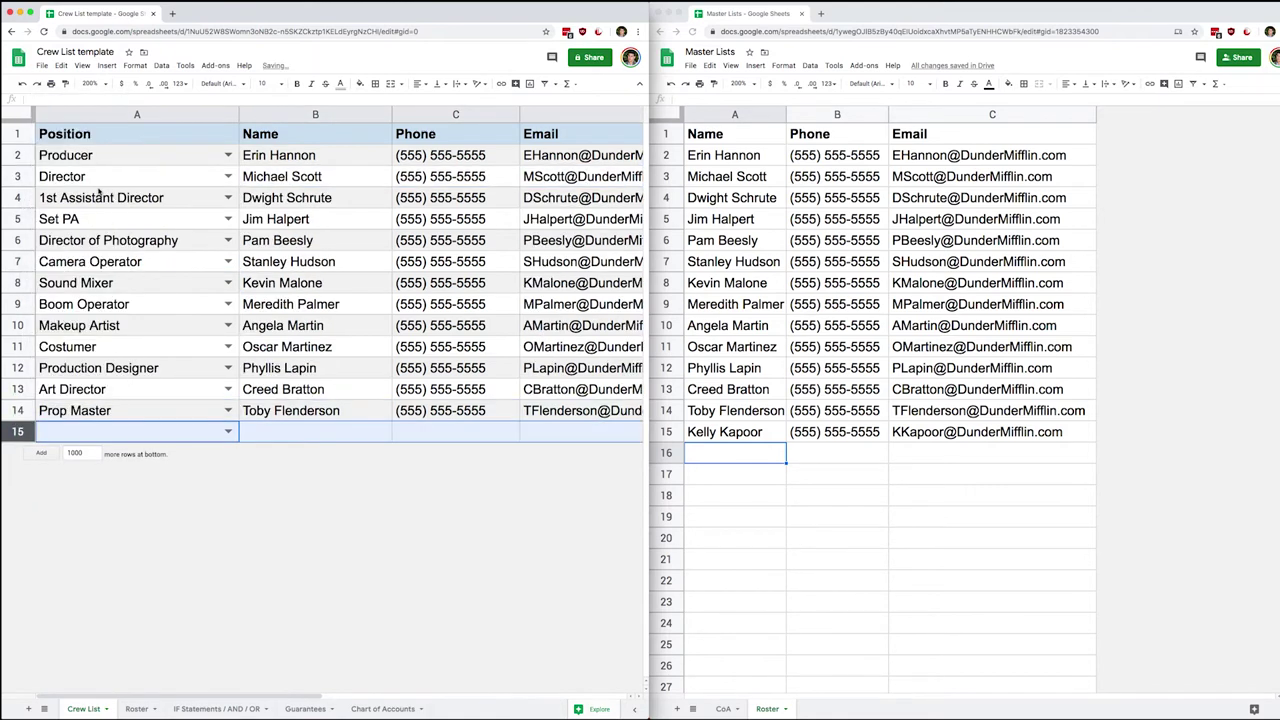
{"action": "left_click", "coordinate": [228, 432]}
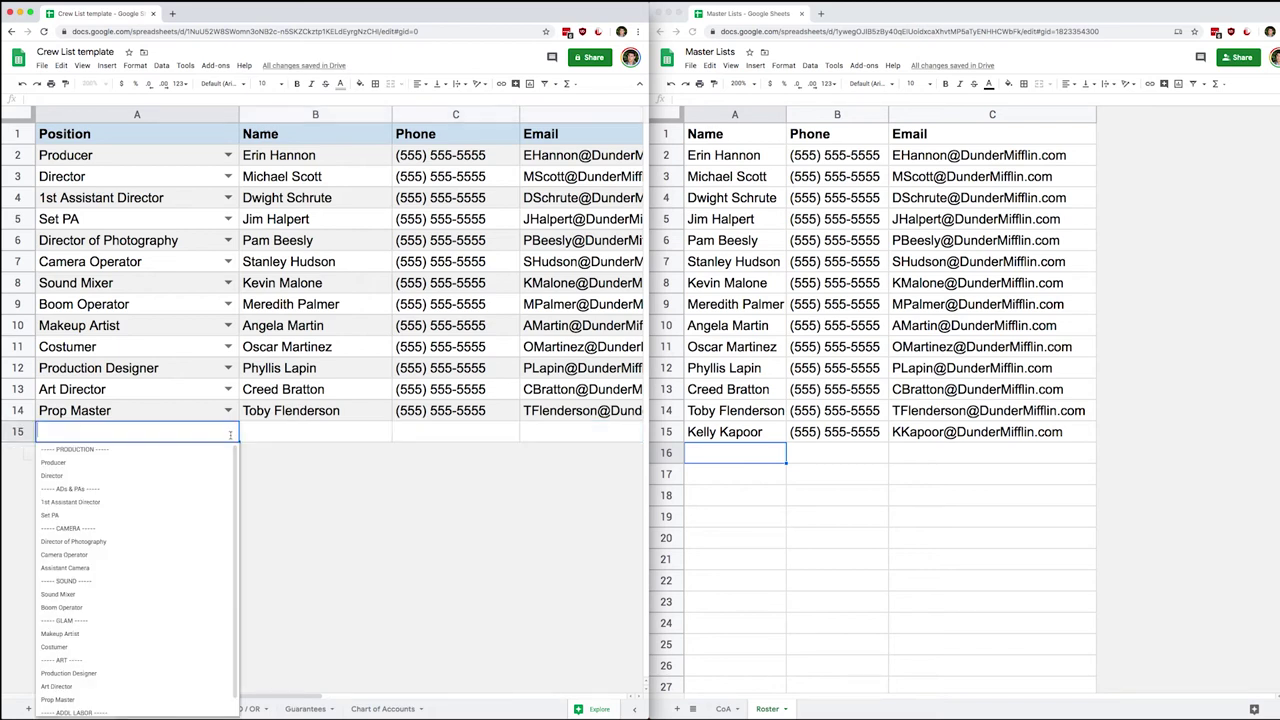
{"action": "type", "text": "cra"}
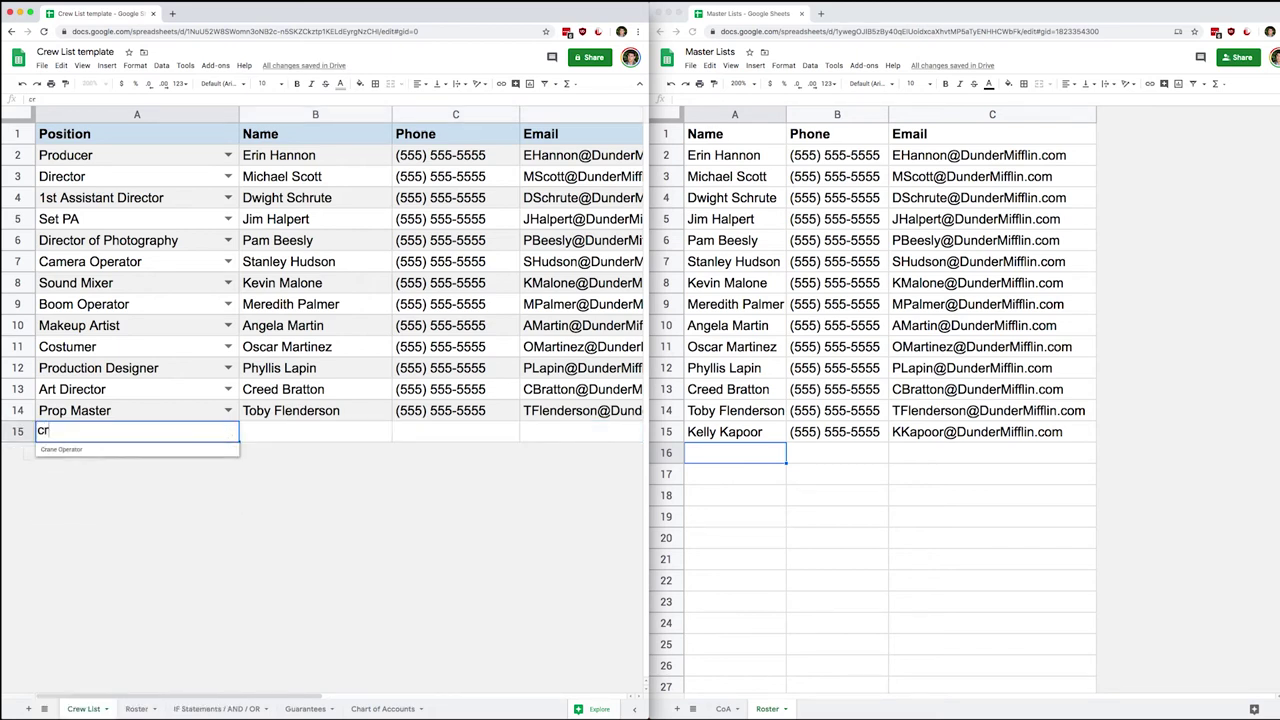
{"action": "left_click", "coordinate": [120, 452]}
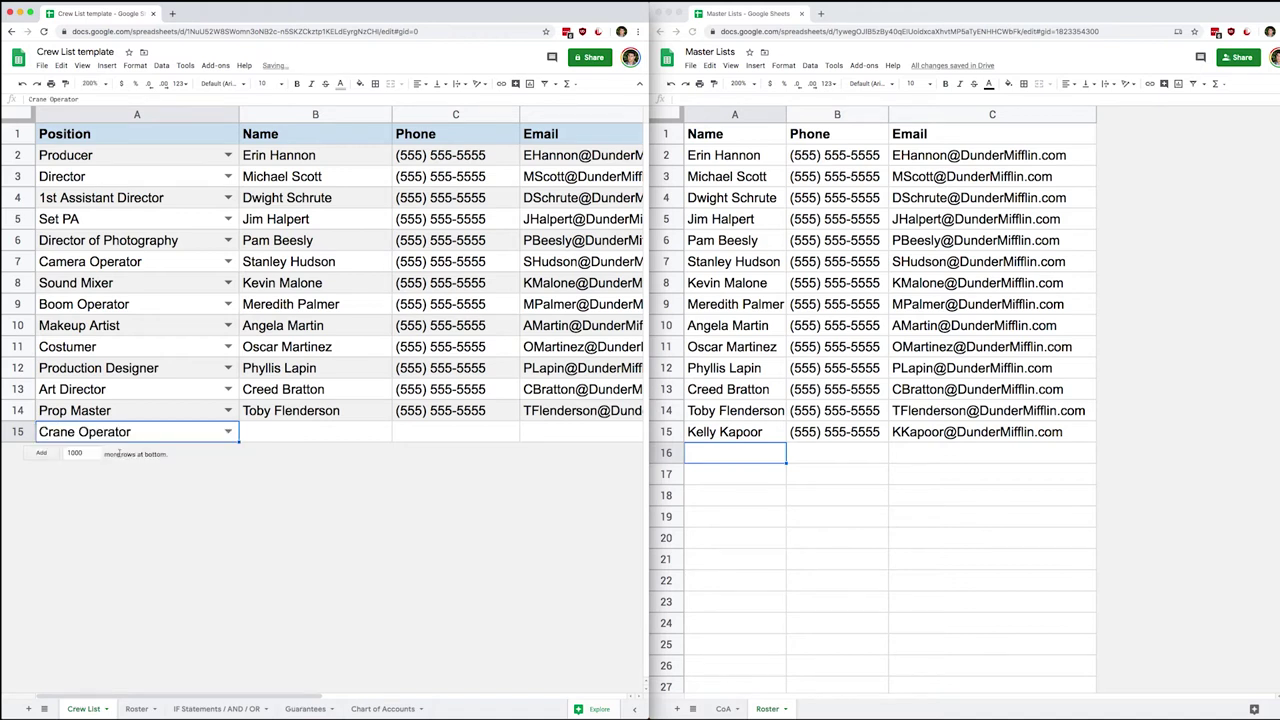
Step: Start a new named range on the template's Roster sheet and set its range to Roster!A2:A, leaving out the header
{"action": "left_click", "coordinate": [318, 435]}
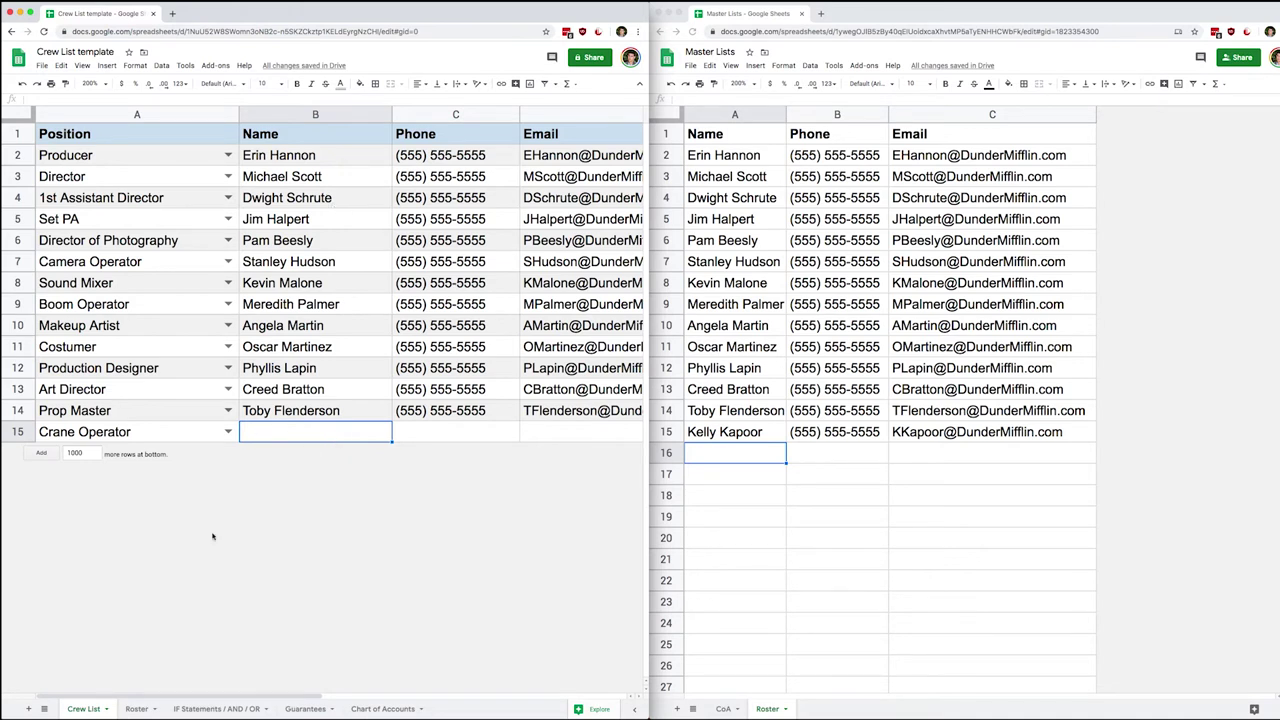
{"action": "left_click", "coordinate": [137, 708]}
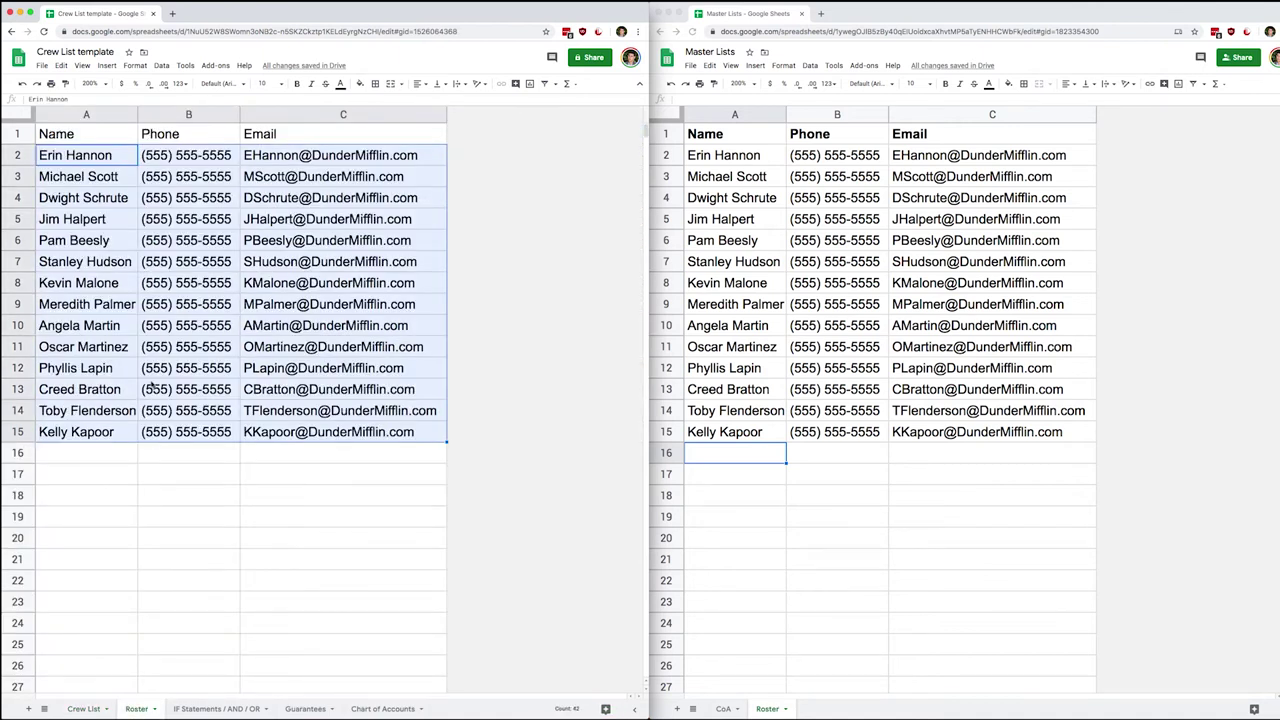
{"action": "left_click", "coordinate": [100, 243]}
{"action": "left_click", "coordinate": [80, 116]}
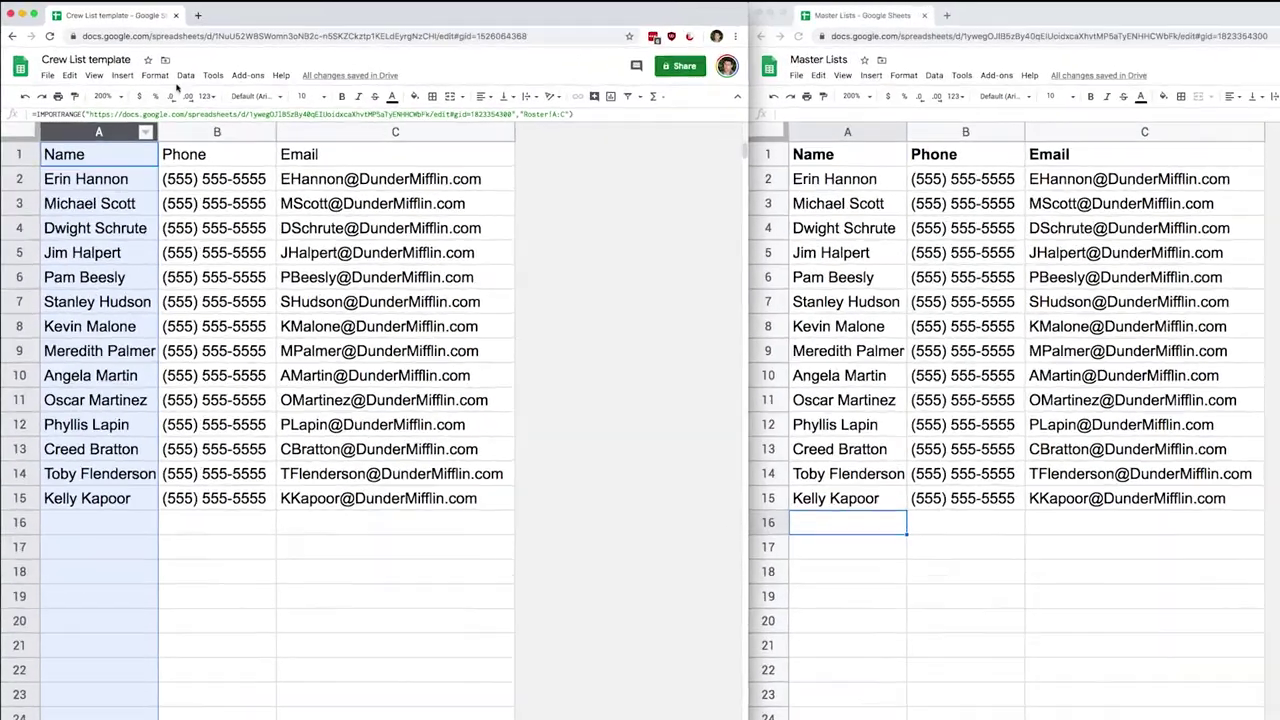
{"action": "left_click", "coordinate": [161, 65]}
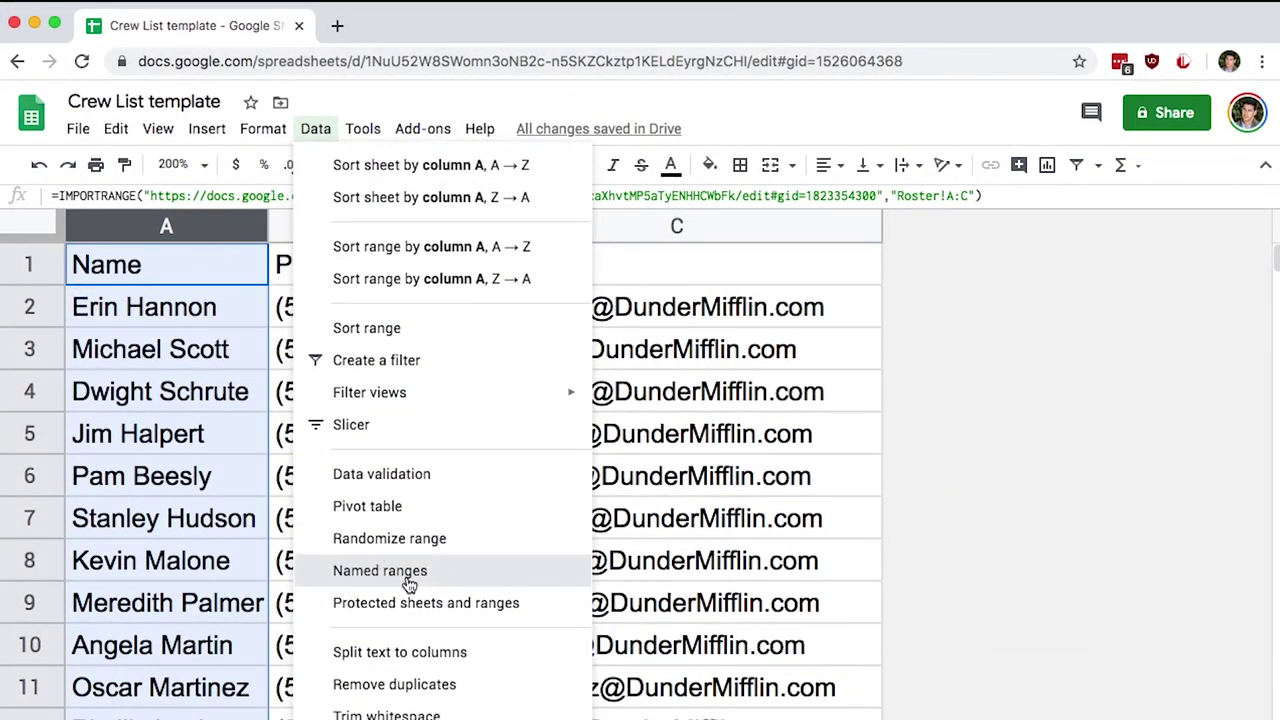
{"action": "left_click", "coordinate": [380, 571]}
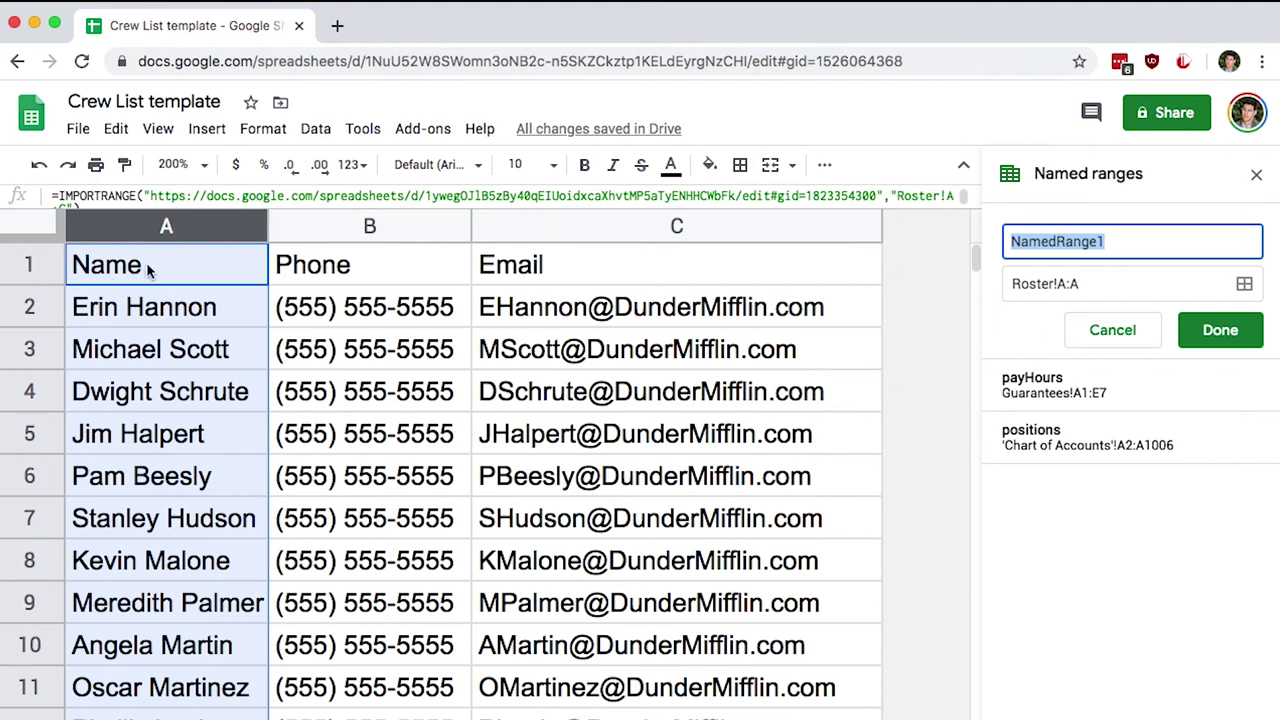
{"action": "left_click", "coordinate": [1066, 284]}
{"action": "type", "text": "2"}
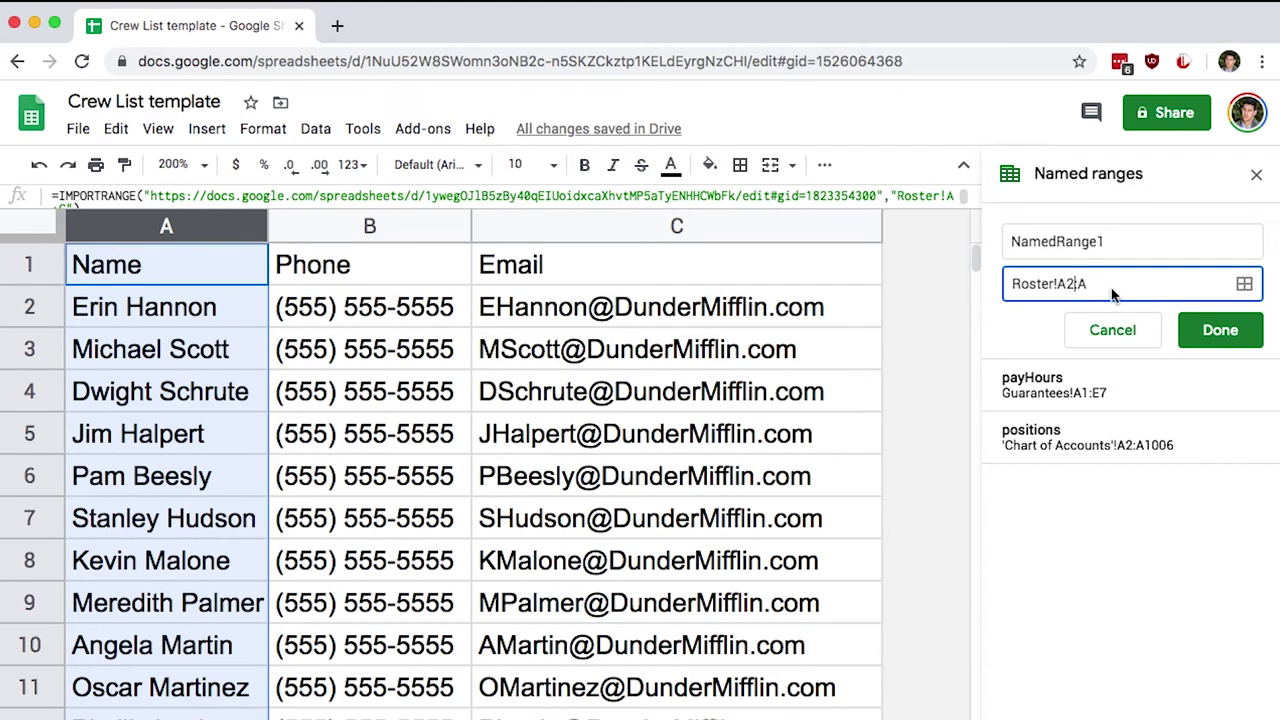
{"action": "key", "text": "Delete"}
{"action": "key", "text": "Delete"}
Step: Name the new Roster range crewNames and save it
{"action": "left_click", "coordinate": [1123, 243]}
{"action": "double_click", "coordinate": [1123, 243]}
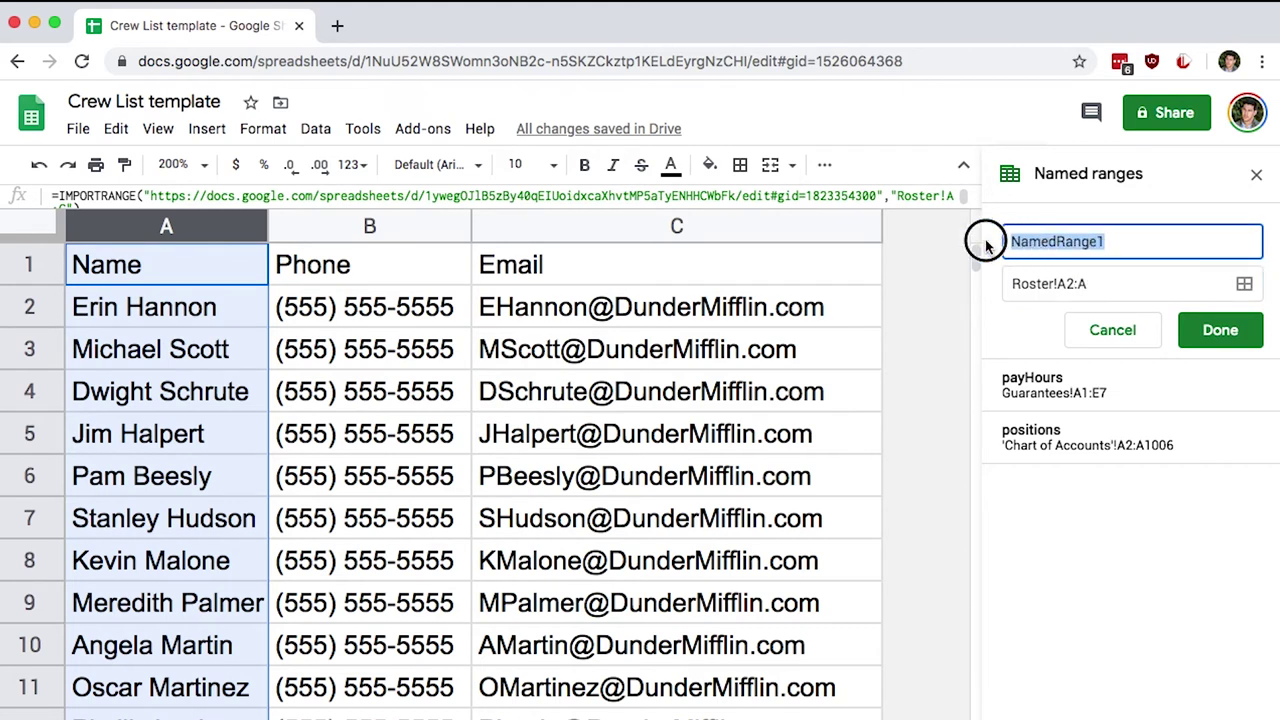
{"action": "type", "text": "crewNames"}
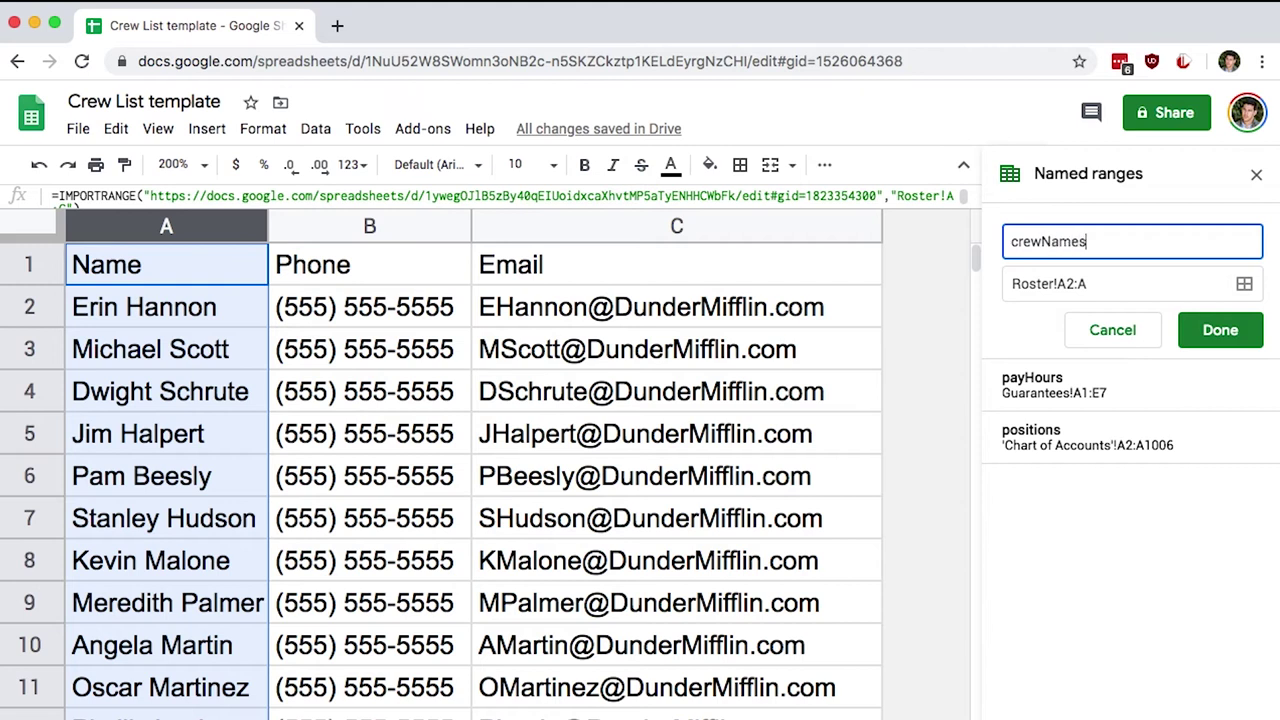
{"action": "left_click", "coordinate": [1221, 338]}
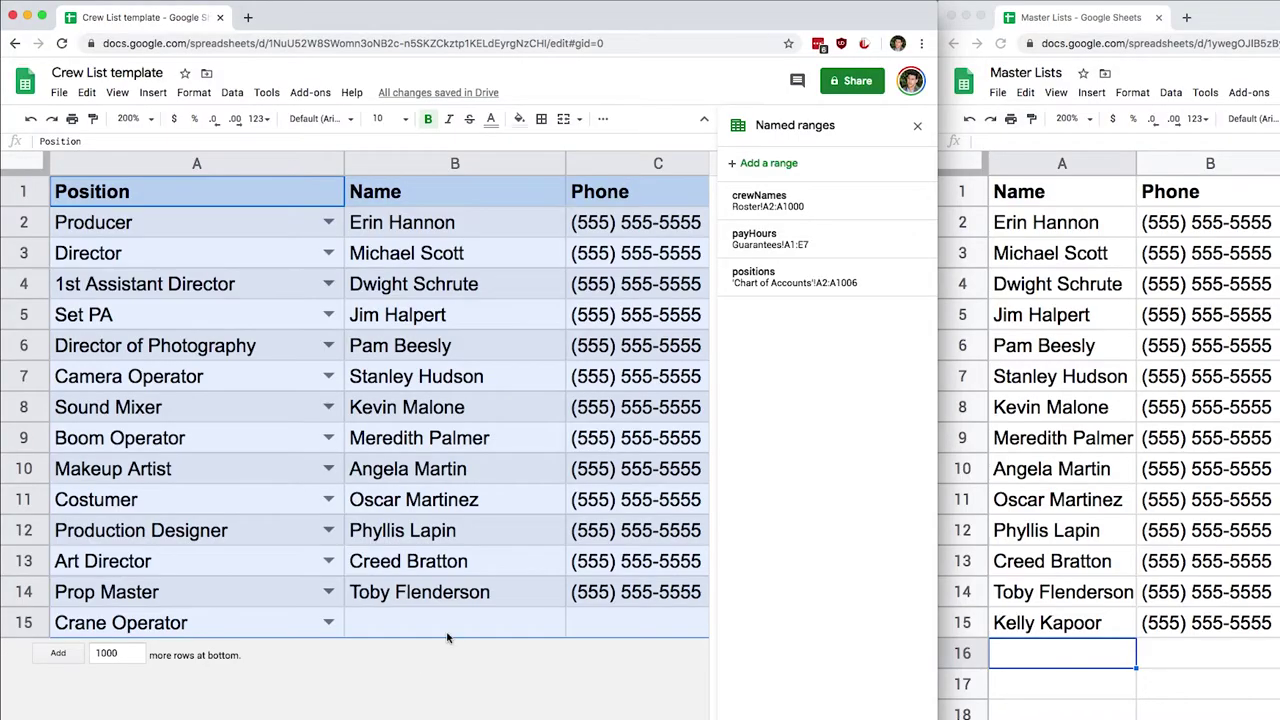
Step: Apply data validation to Name cells B2:B15 on the Crew List sheet, using a list from the range crewNames
{"action": "left_click_drag", "start_coordinate": [457, 632], "coordinate": [426, 232]}
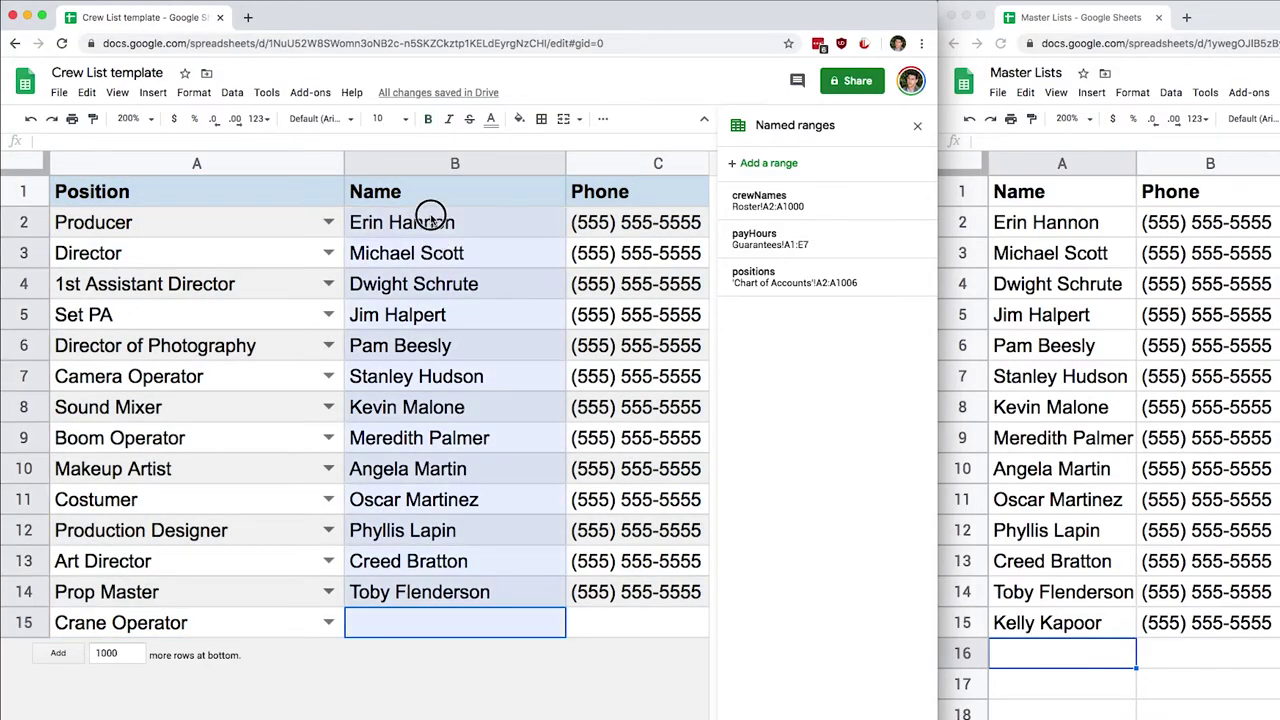
{"action": "left_click", "coordinate": [232, 92]}
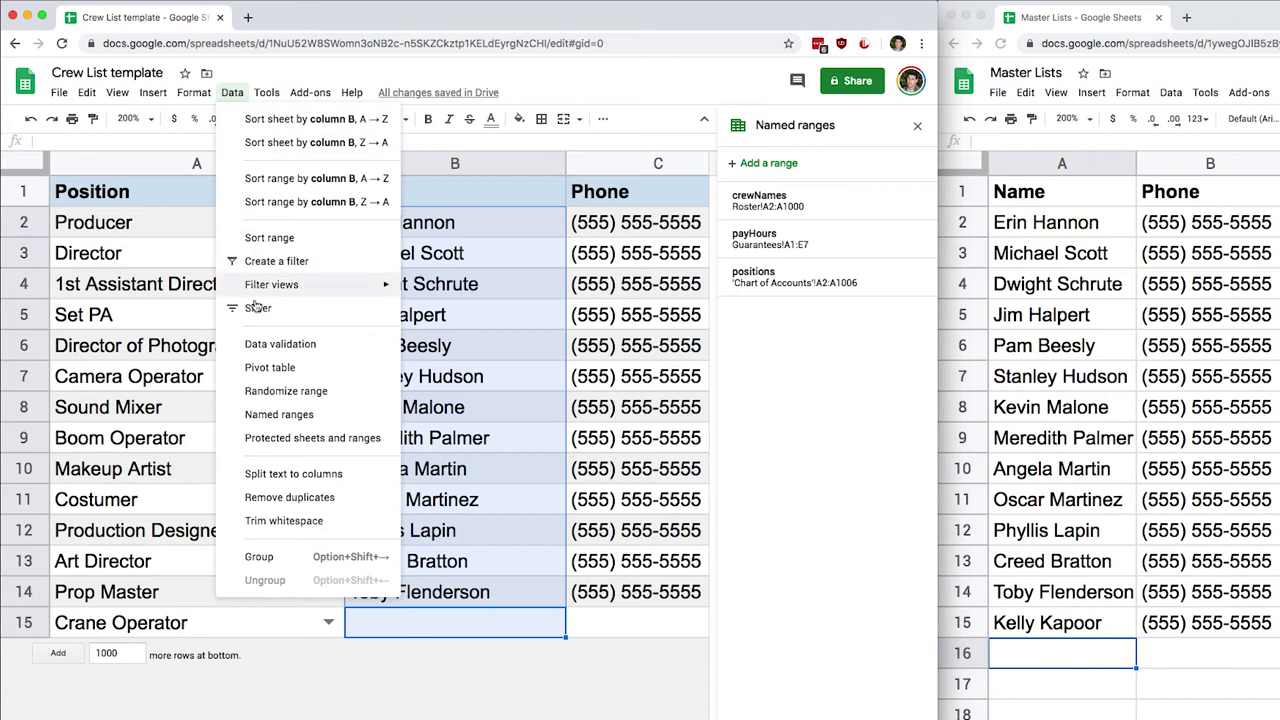
{"action": "left_click", "coordinate": [256, 344]}
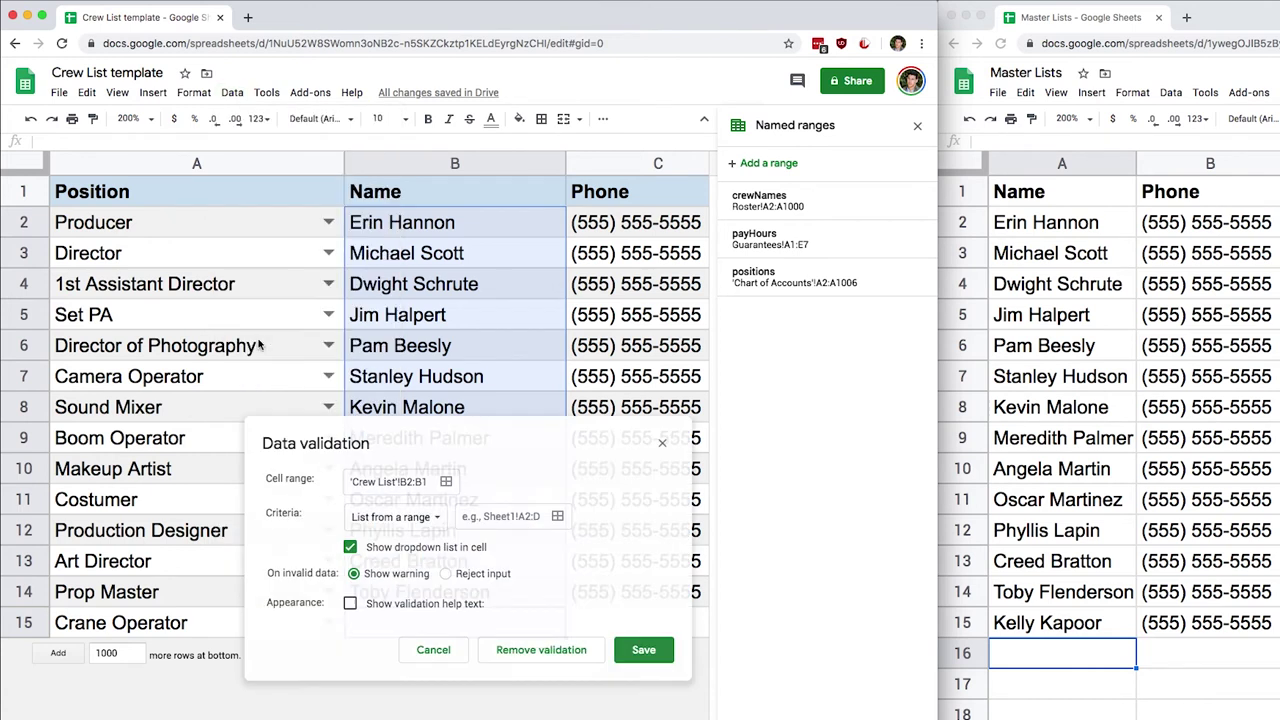
{"action": "left_click", "coordinate": [426, 521]}
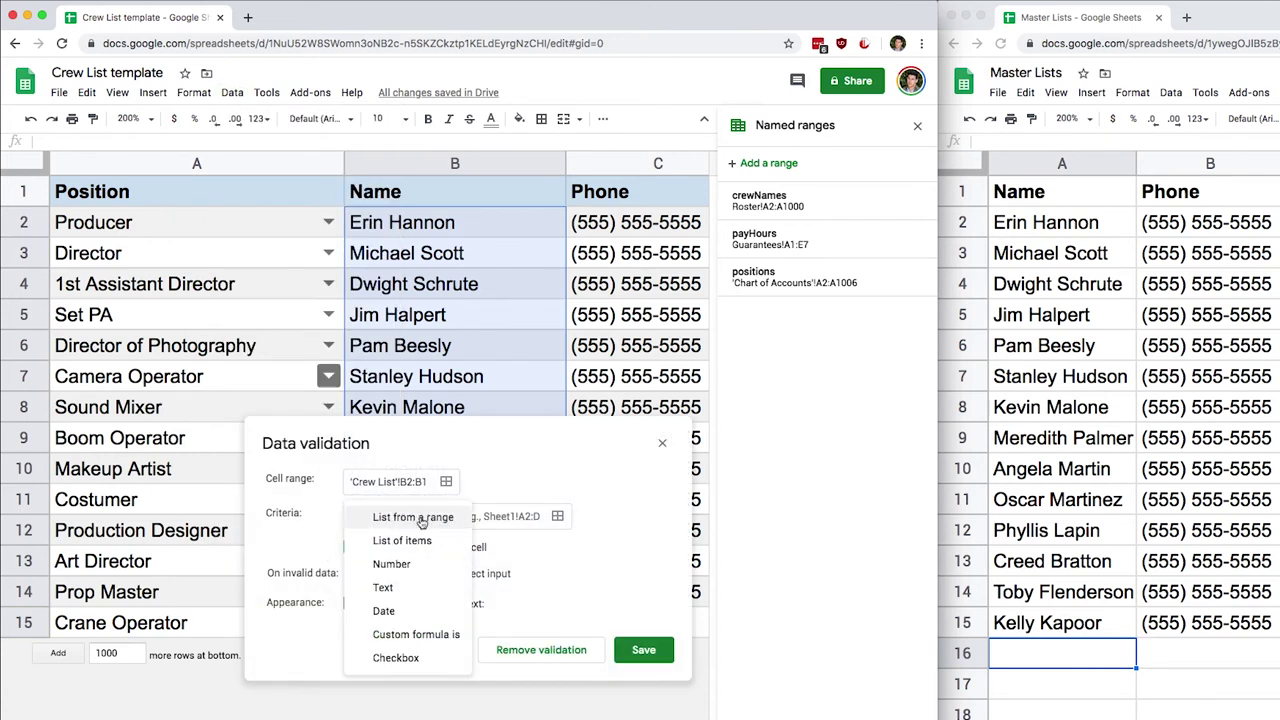
{"action": "left_click", "coordinate": [410, 520]}
{"action": "left_click", "coordinate": [507, 516]}
{"action": "type", "text": "crewNames"}
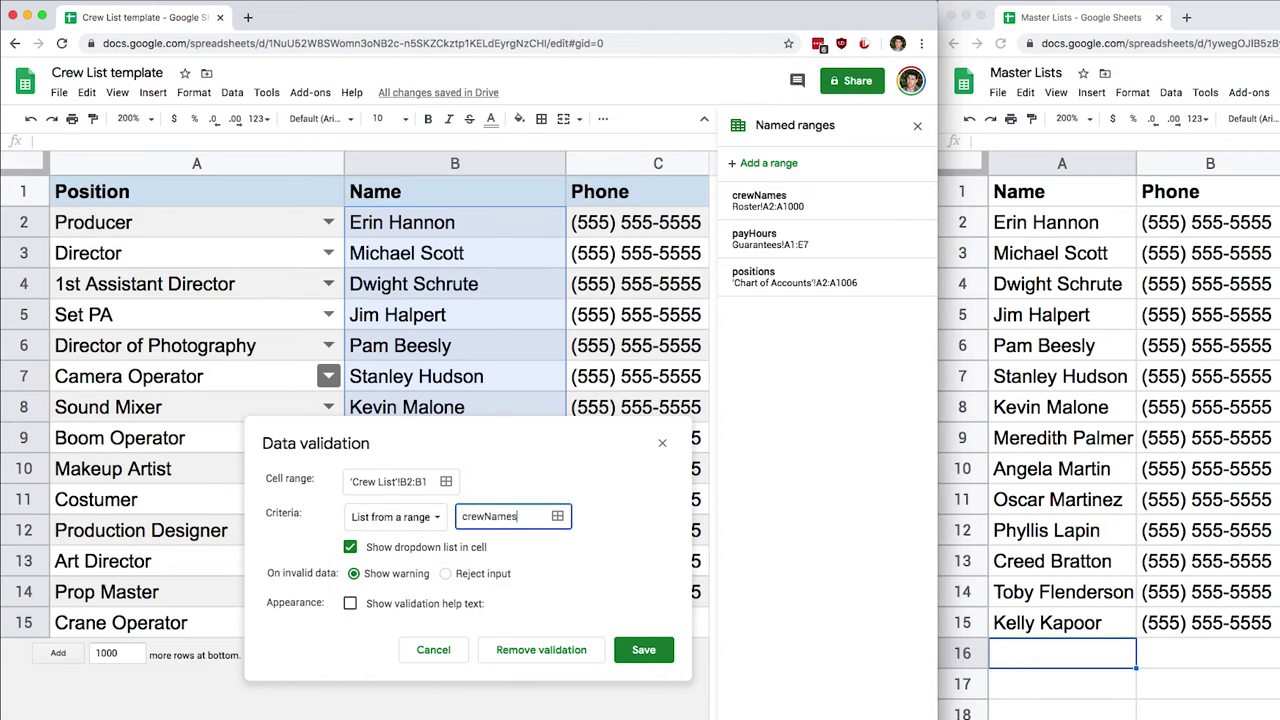
{"action": "left_click", "coordinate": [643, 650]}
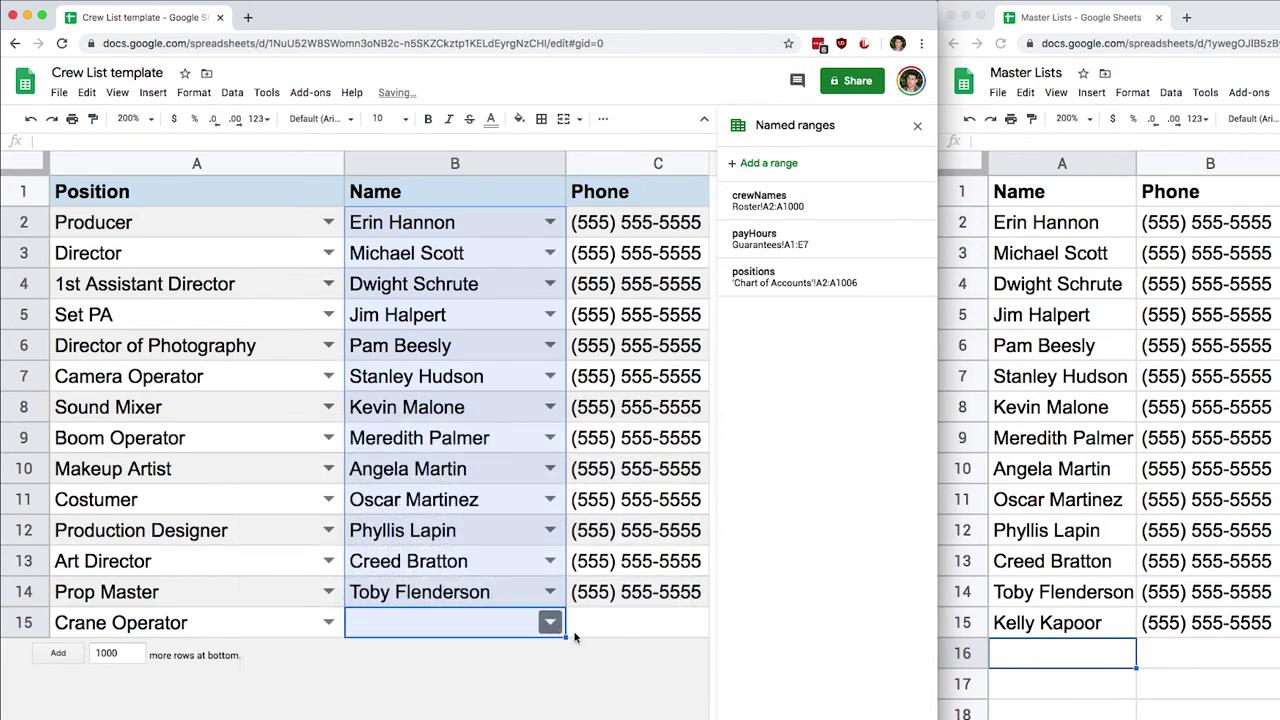
Step: Fill the Crane Operator row's Name cell with the last crew member on the roster and close the named ranges list
{"action": "left_click", "coordinate": [558, 628]}
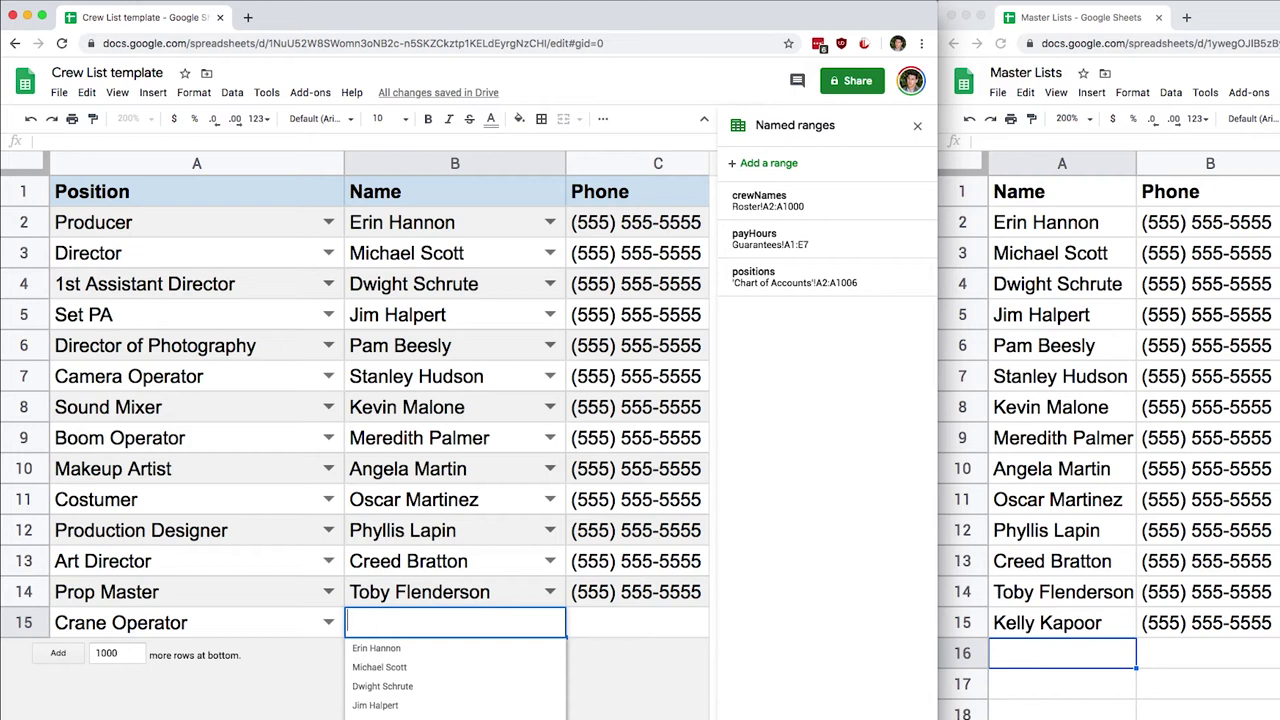
{"action": "type", "text": "Kelly Kapoor"}
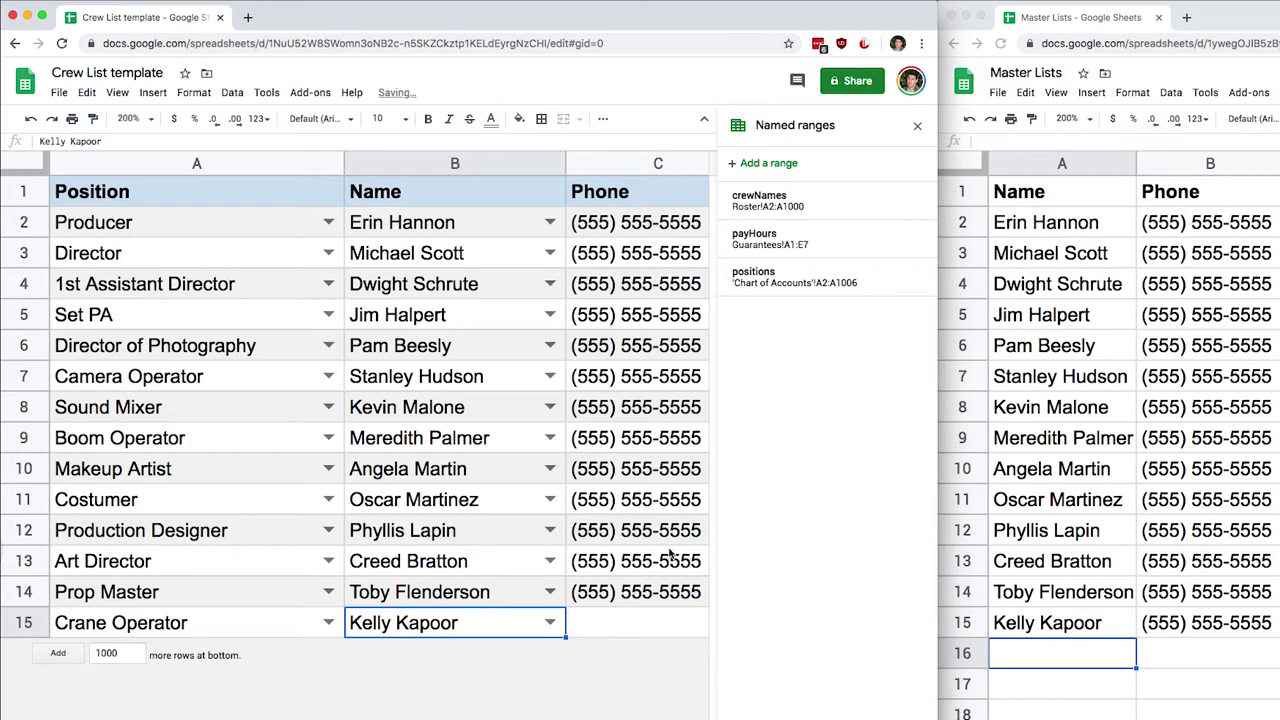
{"action": "left_click", "coordinate": [917, 125]}
{"action": "scroll", "coordinate": [690, 596], "scroll_direction": "right", "scroll_amount": 2}
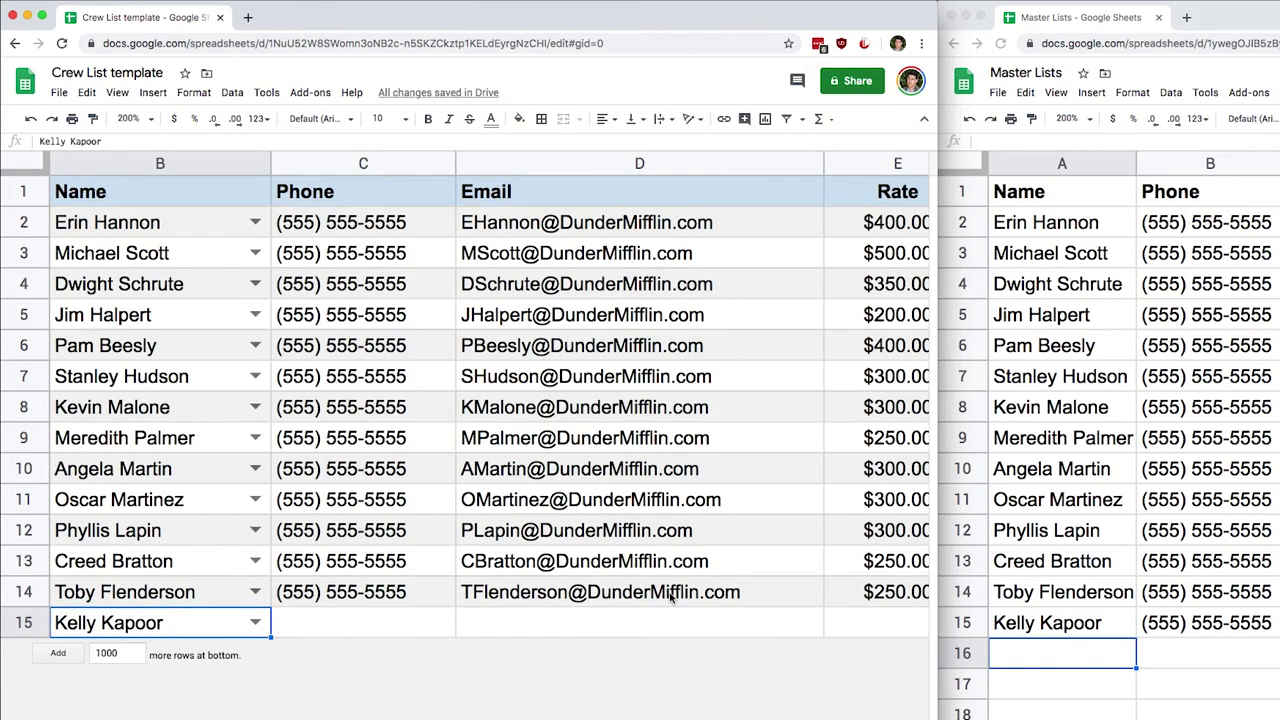
{"action": "left_click", "coordinate": [346, 603]}
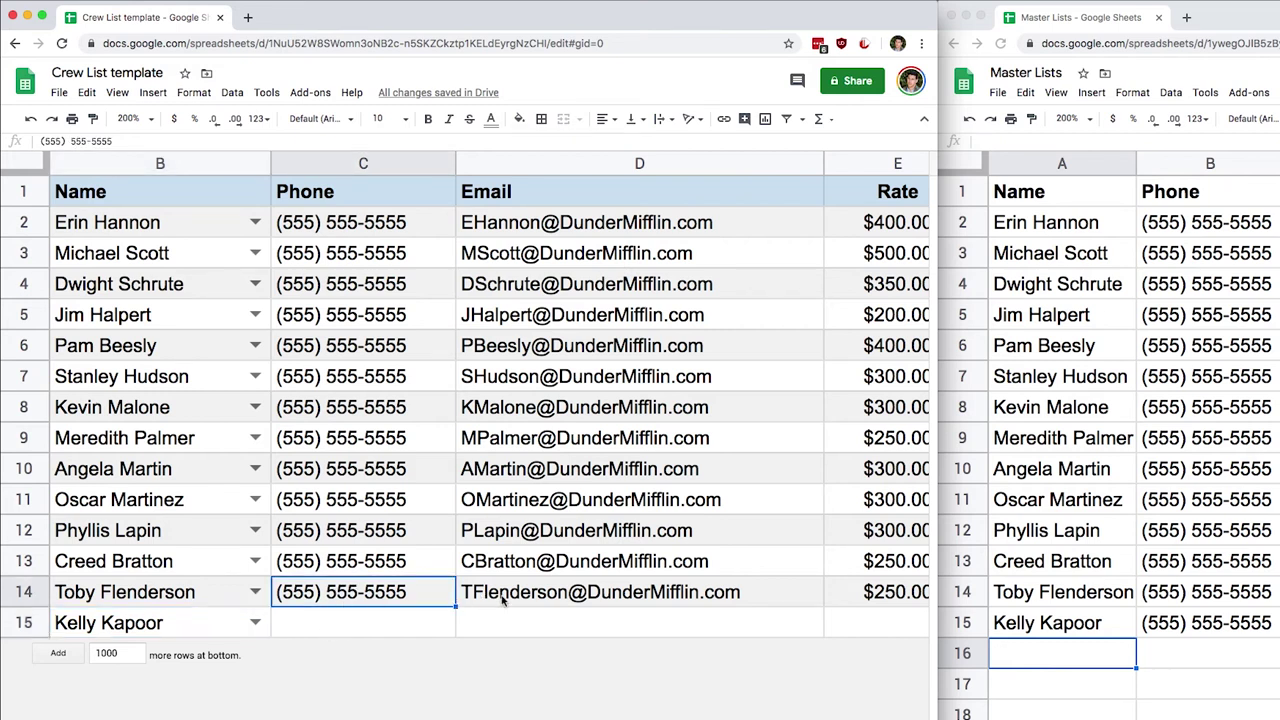
Step: Check the Crane Operator row's Phone and Email cells, and examine the name, phone and email data on the Roster sheet
{"action": "left_click", "coordinate": [567, 597]}
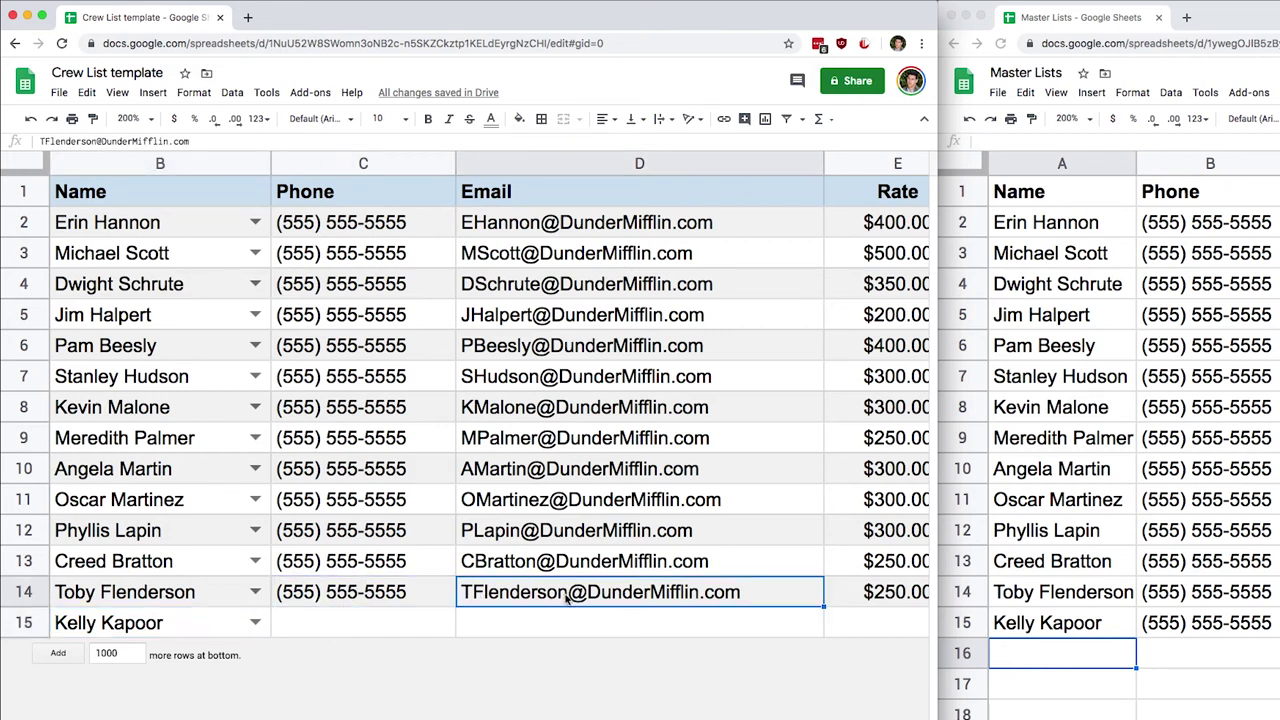
{"action": "left_click", "coordinate": [318, 636]}
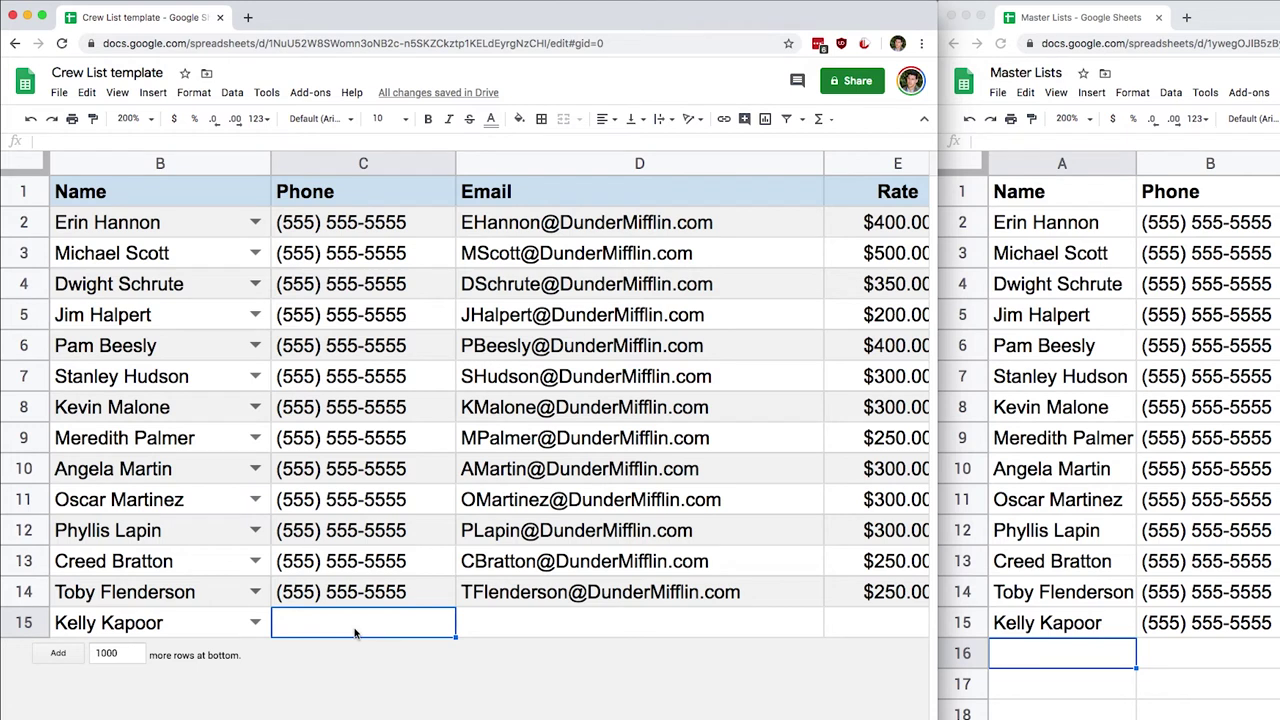
{"action": "left_click", "coordinate": [158, 628]}
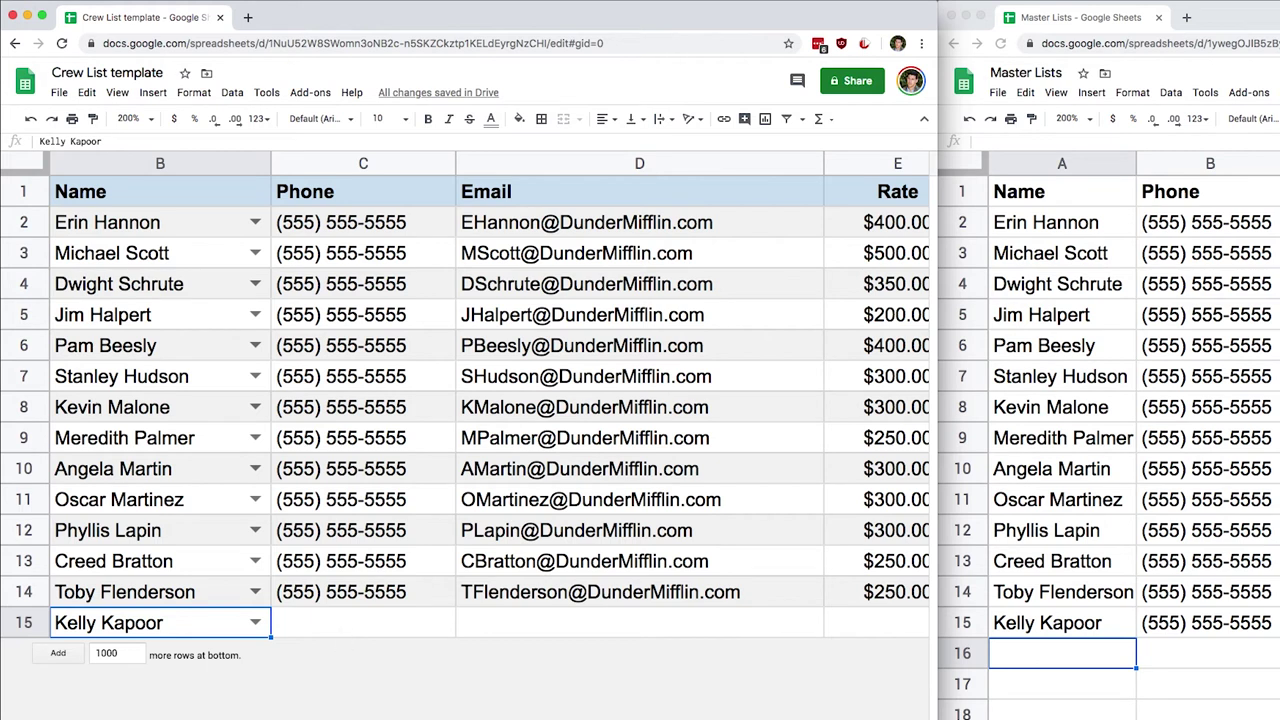
{"action": "key", "text": "alt+Down"}
{"action": "left_click", "coordinate": [181, 292]}
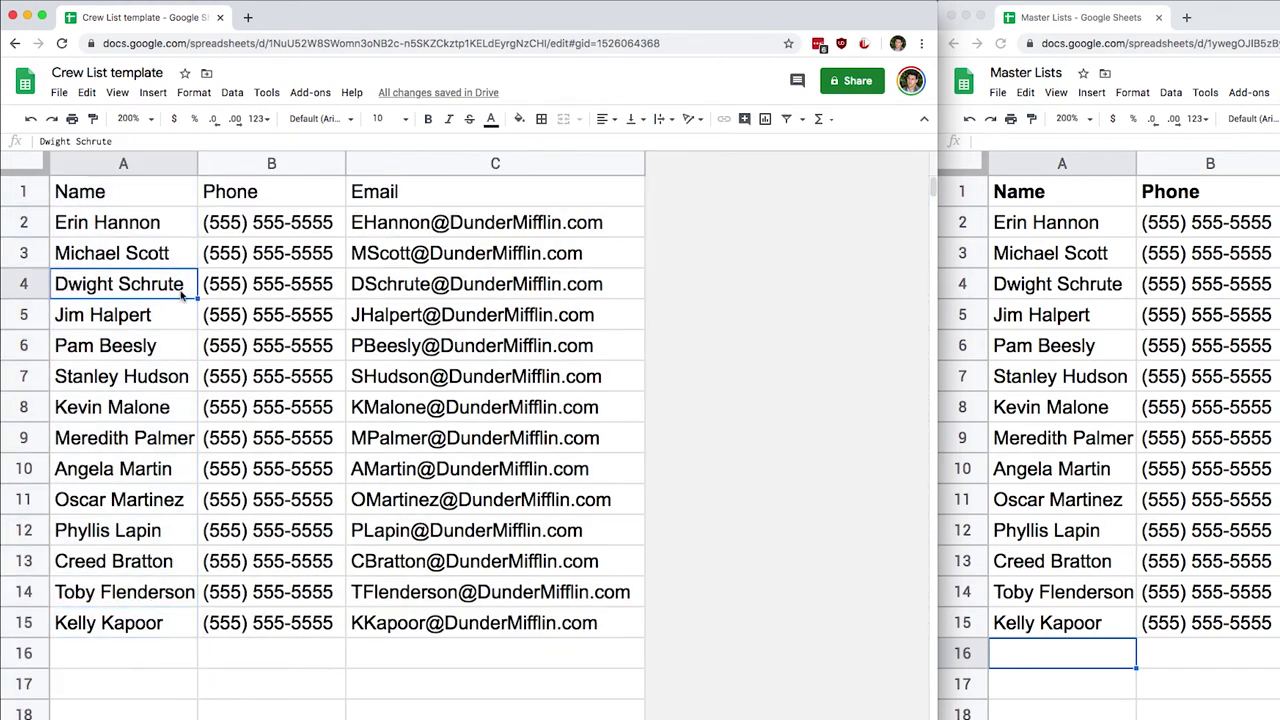
{"action": "left_click_drag", "start_coordinate": [125, 187], "coordinate": [513, 623]}
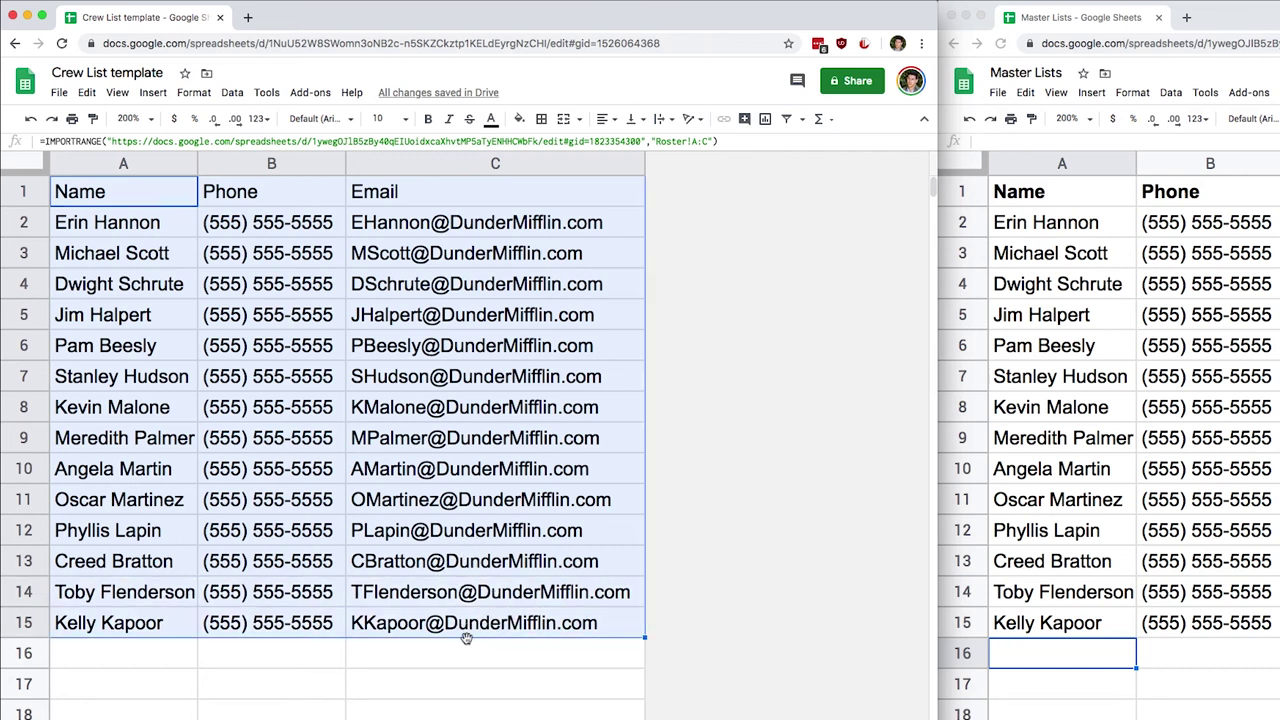
{"action": "left_click", "coordinate": [338, 543]}
{"action": "left_click", "coordinate": [440, 543]}
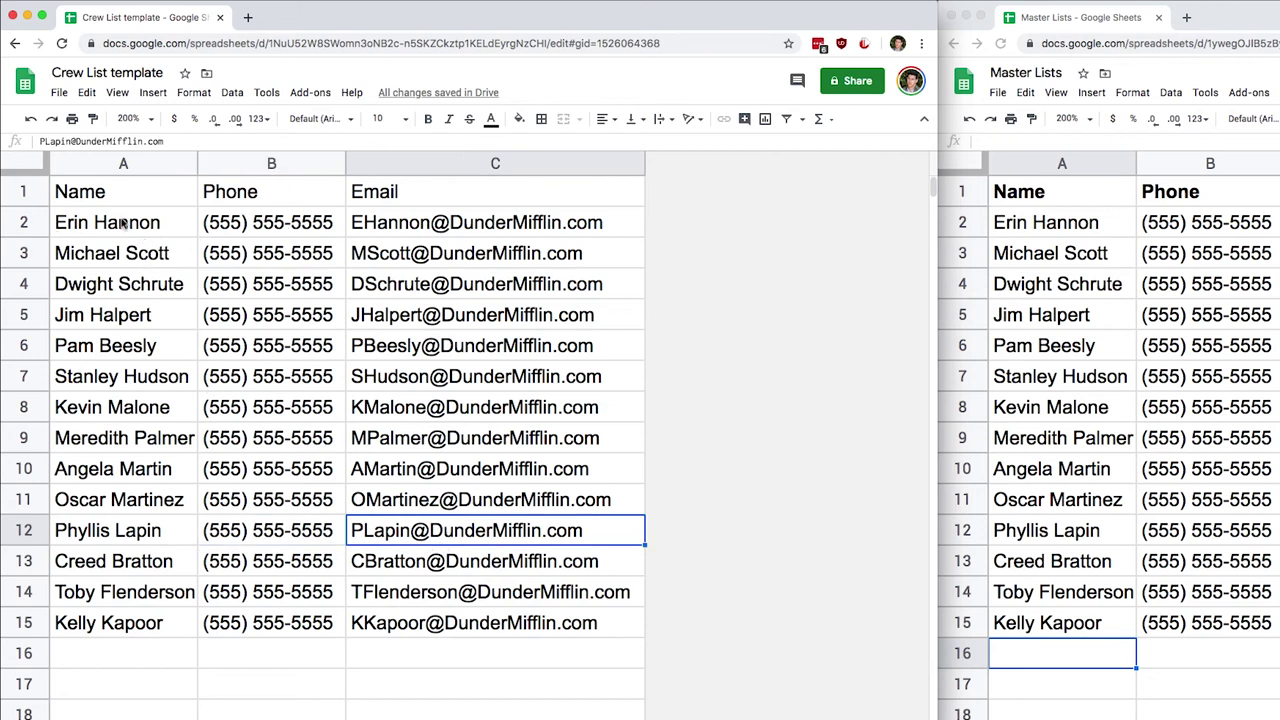
Step: Create a named range called Roster covering columns A:C of the Roster sheet, and close the named ranges list
{"action": "left_click", "coordinate": [63, 160]}
{"action": "left_click", "coordinate": [525, 170], "text": "shift"}
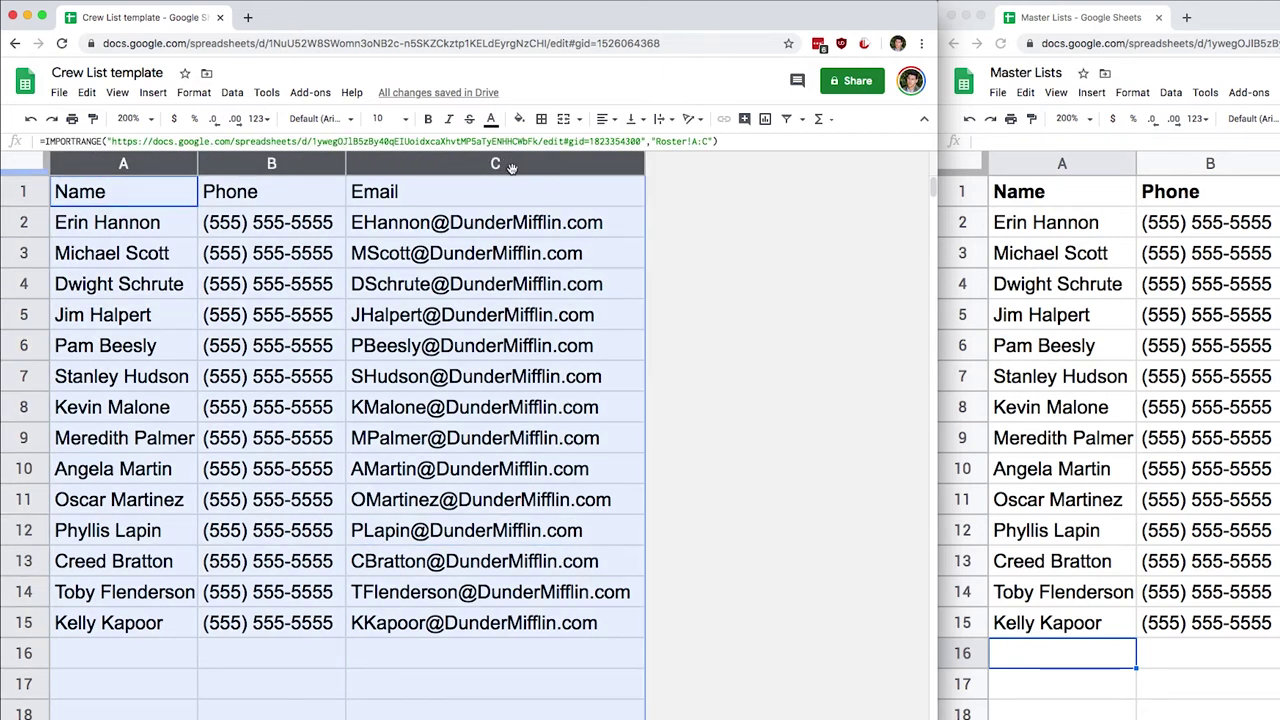
{"action": "left_click", "coordinate": [232, 93]}
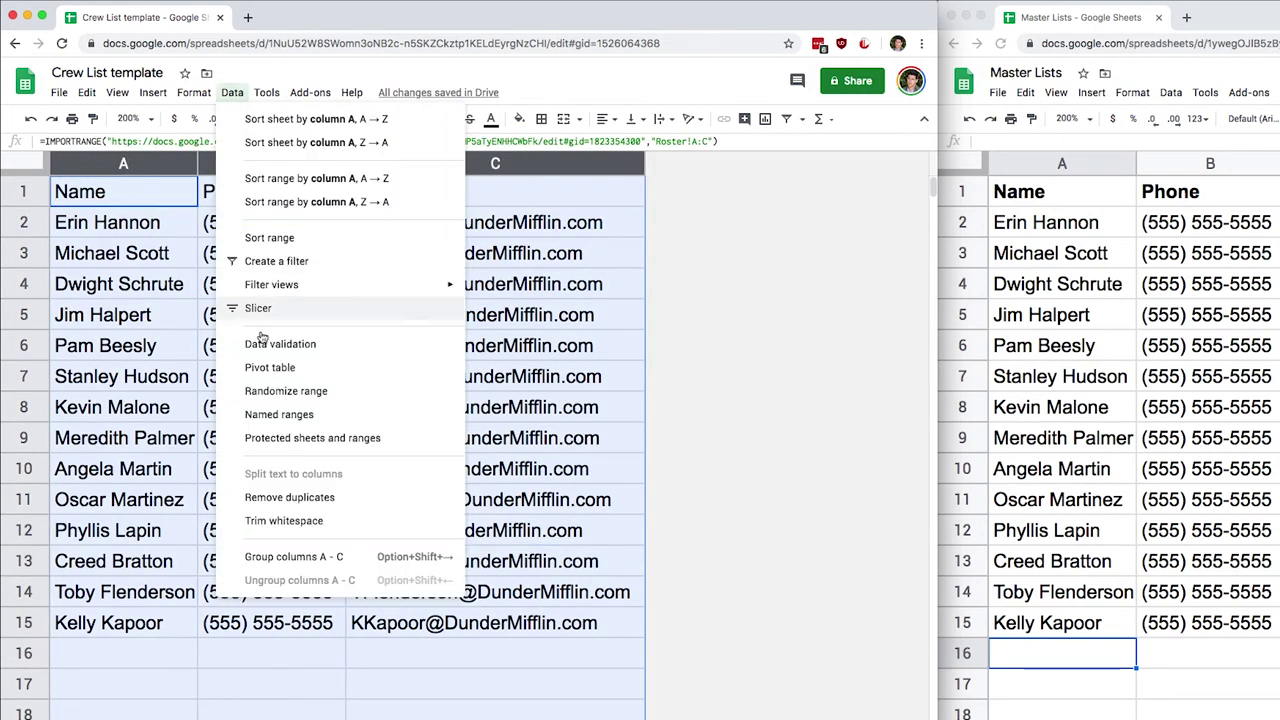
{"action": "left_click", "coordinate": [266, 415]}
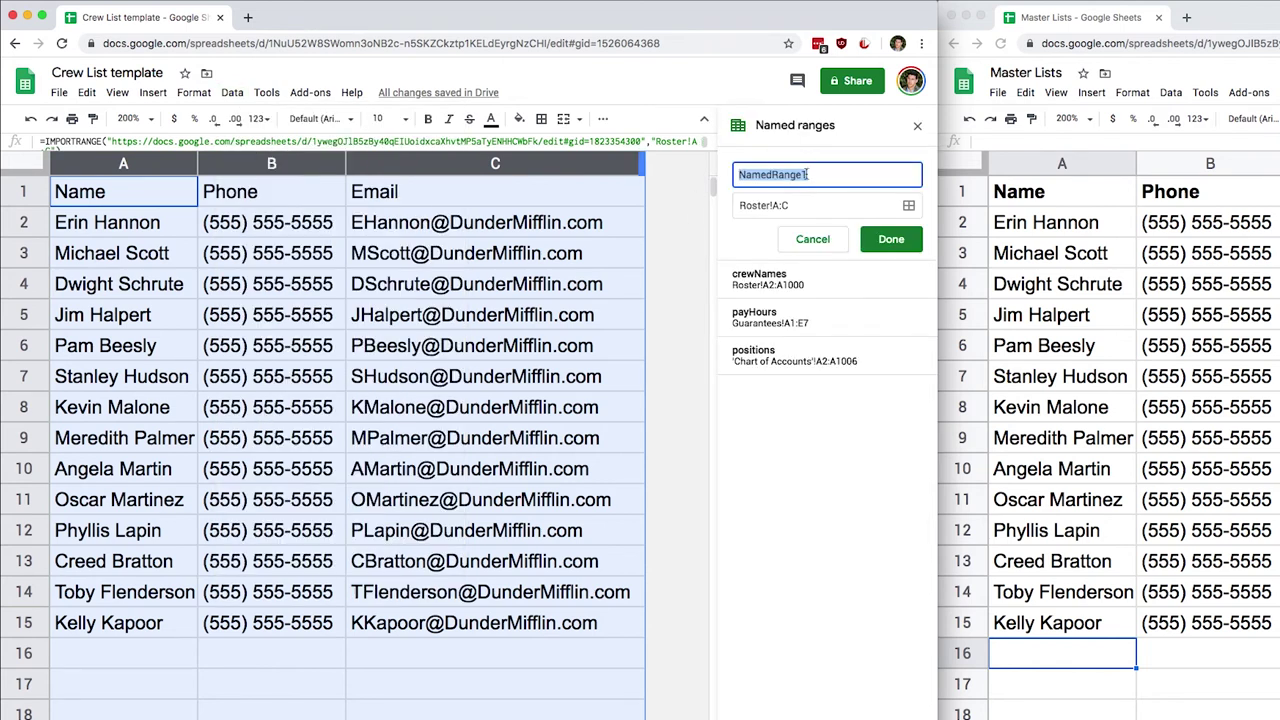
{"action": "type", "text": "Roster"}
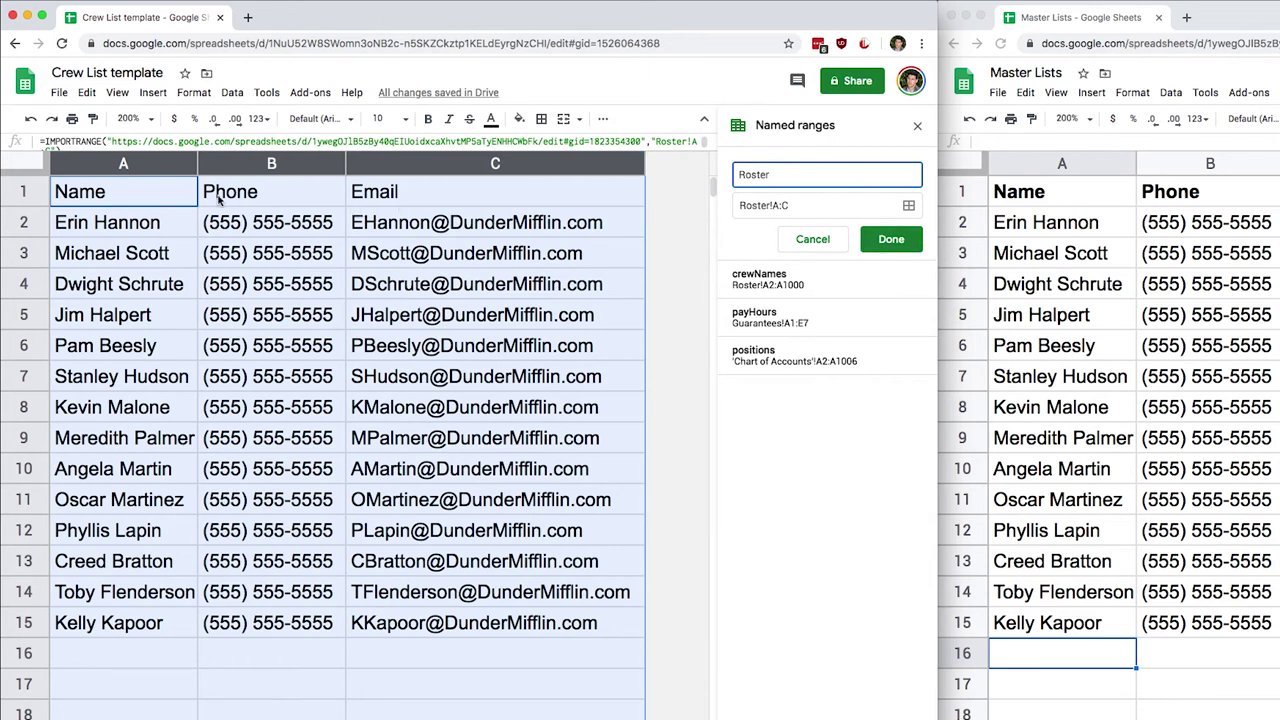
{"action": "left_click", "coordinate": [895, 246]}
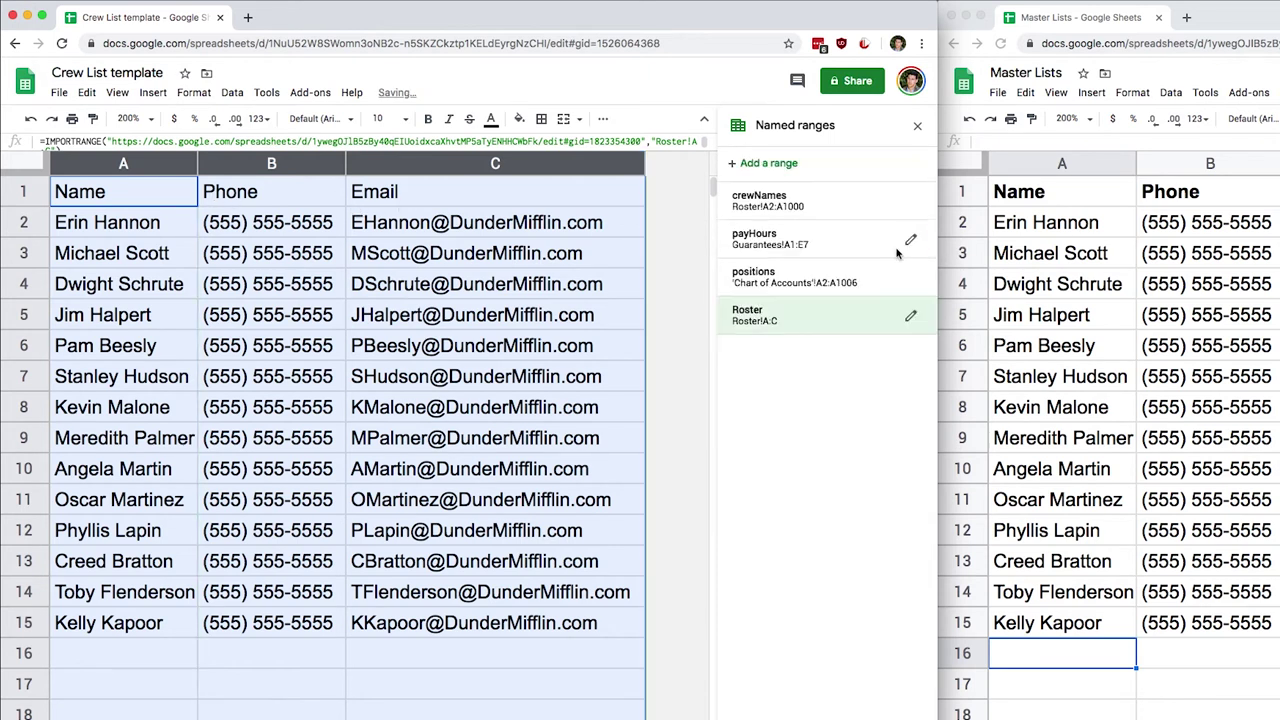
{"action": "left_click", "coordinate": [917, 125]}
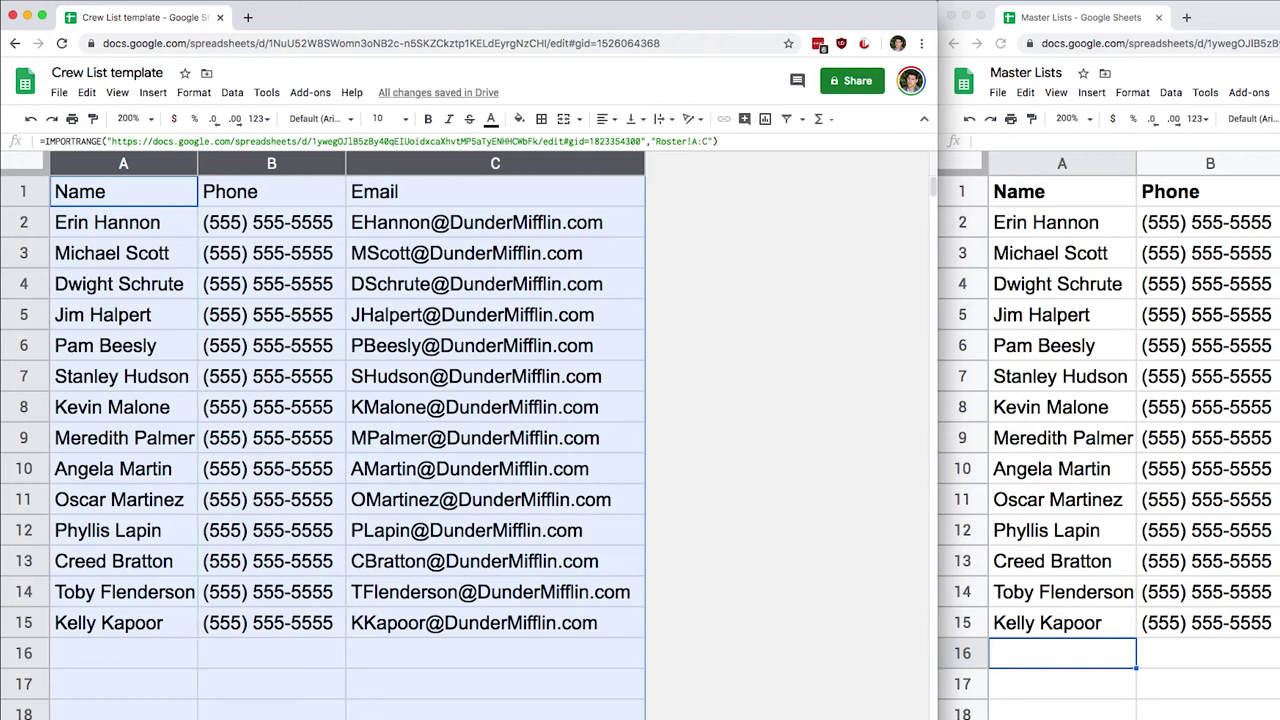
Step: Widen the Crew List view and begin a VLOOKUP formula in the Crane Operator row's Email cell, with B15 as search key
{"action": "key", "text": "alt+Up"}
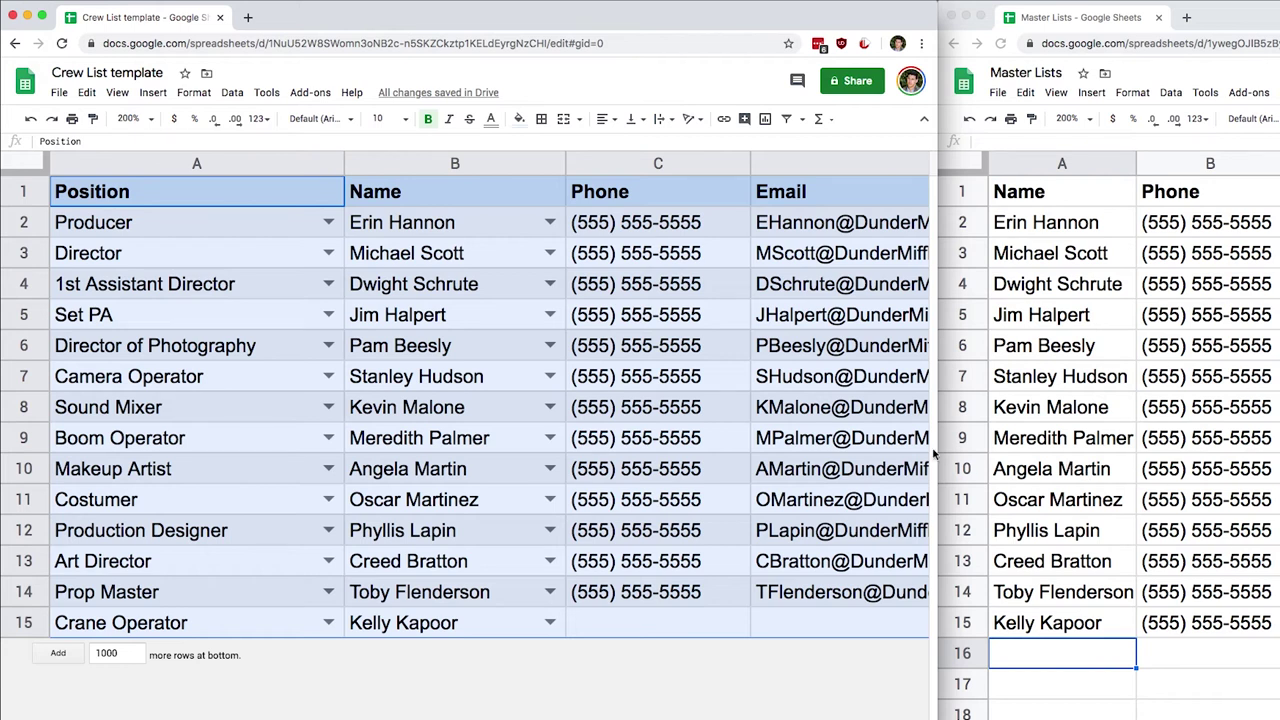
{"action": "left_click_drag", "start_coordinate": [938, 455], "coordinate": [1275, 455]}
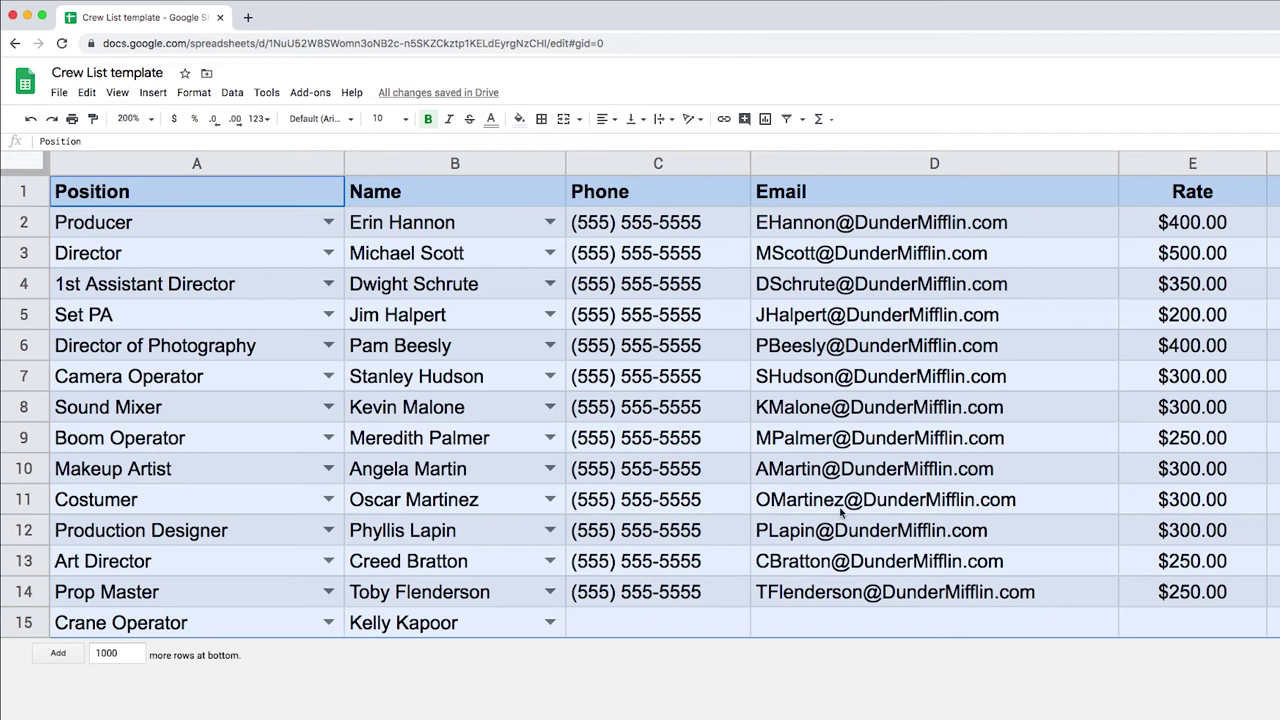
{"action": "left_click", "coordinate": [790, 622]}
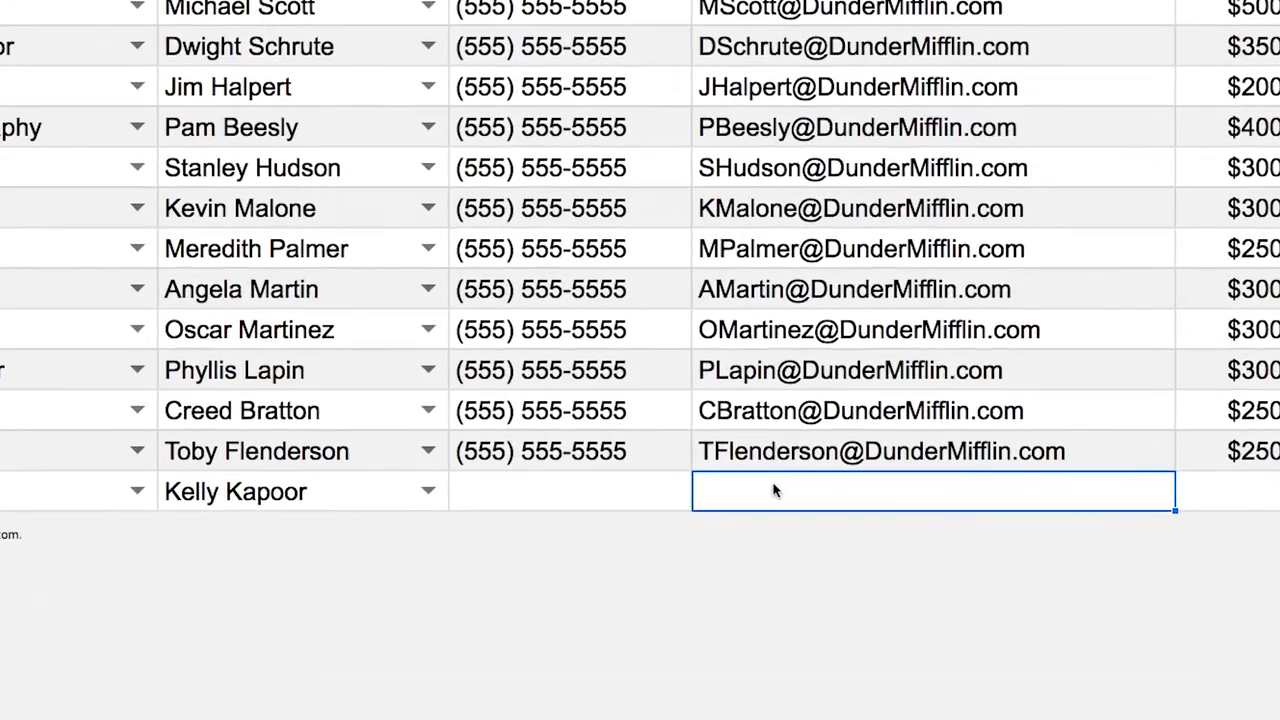
{"action": "type", "text": "="}
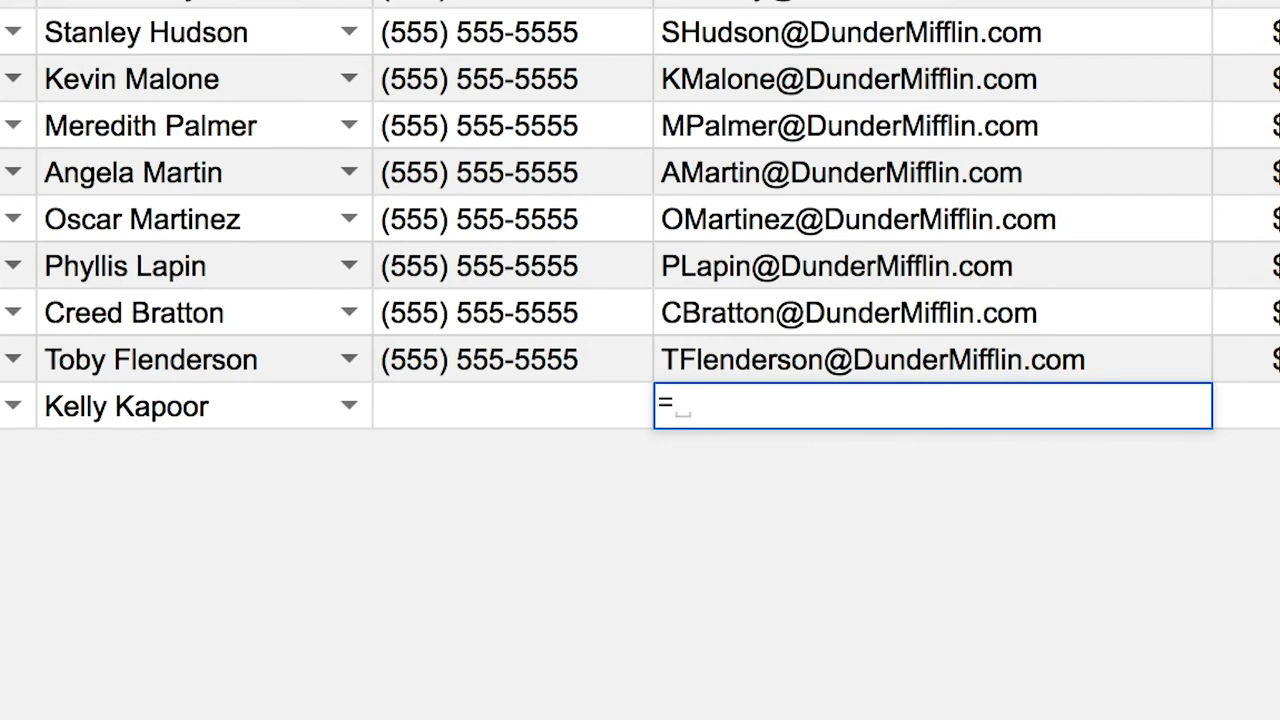
{"action": "type", "text": "VLOOKUP("}
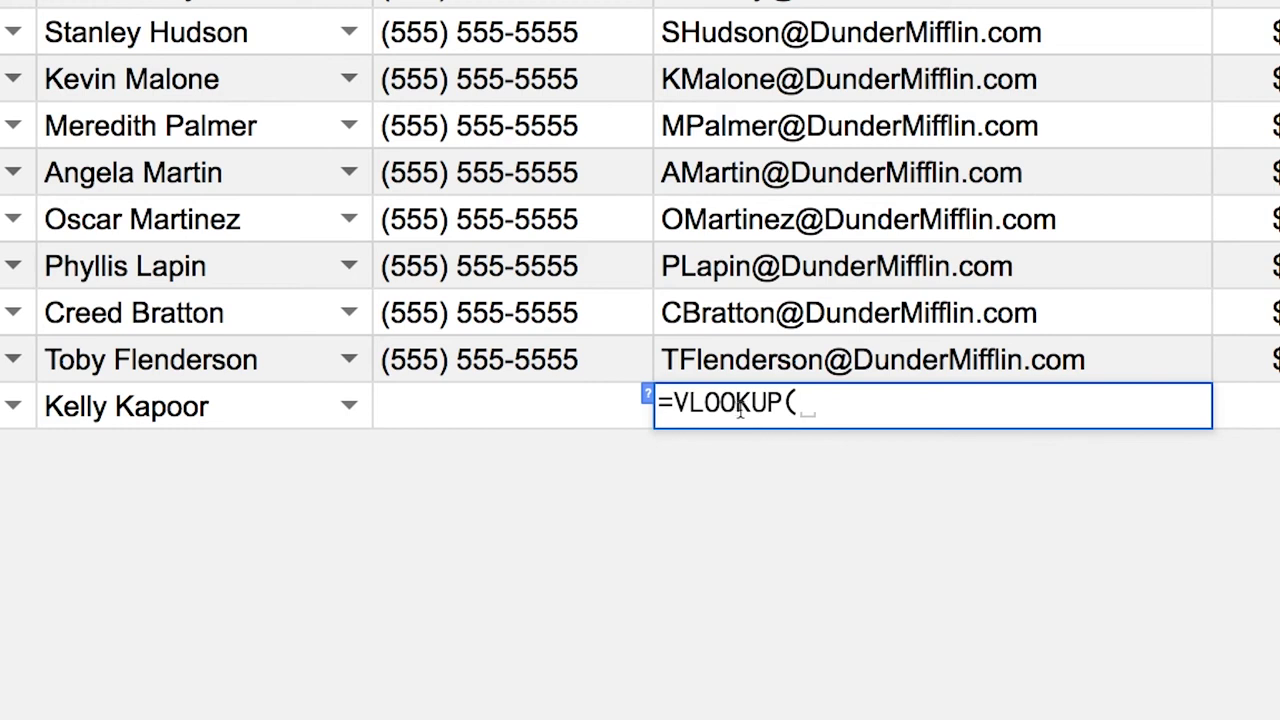
{"action": "left_click", "coordinate": [647, 400]}
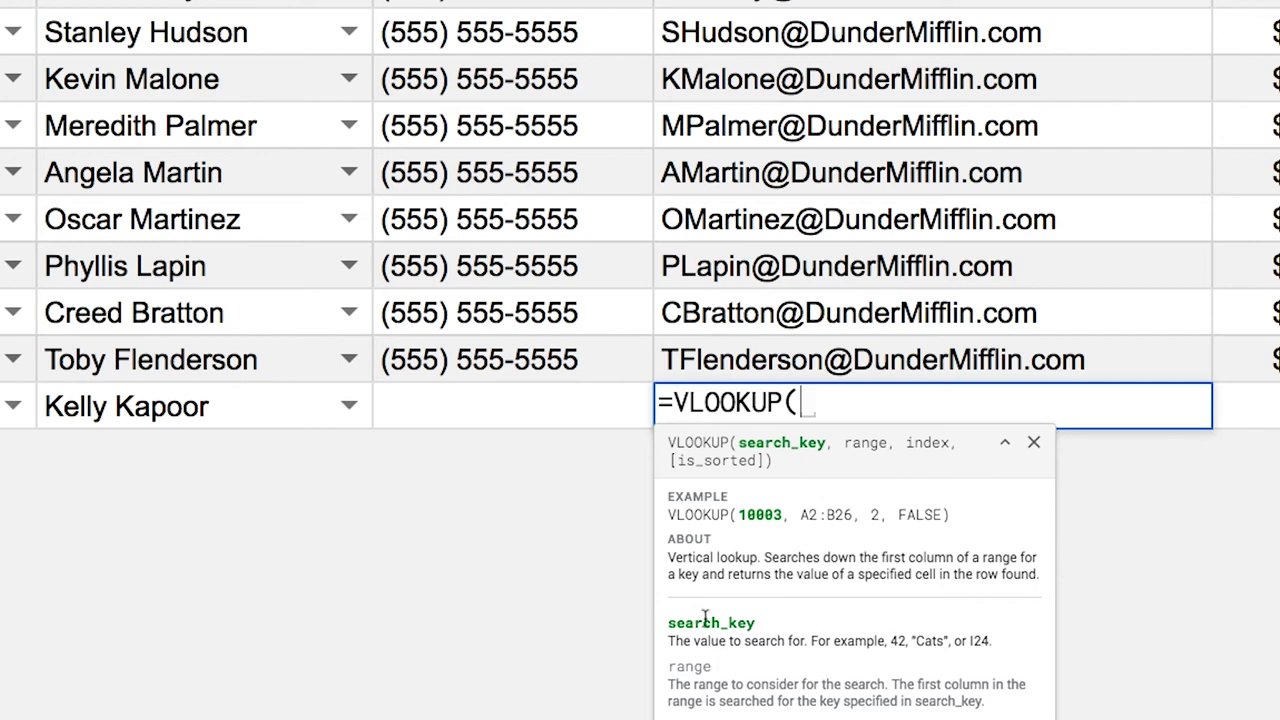
{"action": "left_click", "coordinate": [175, 410]}
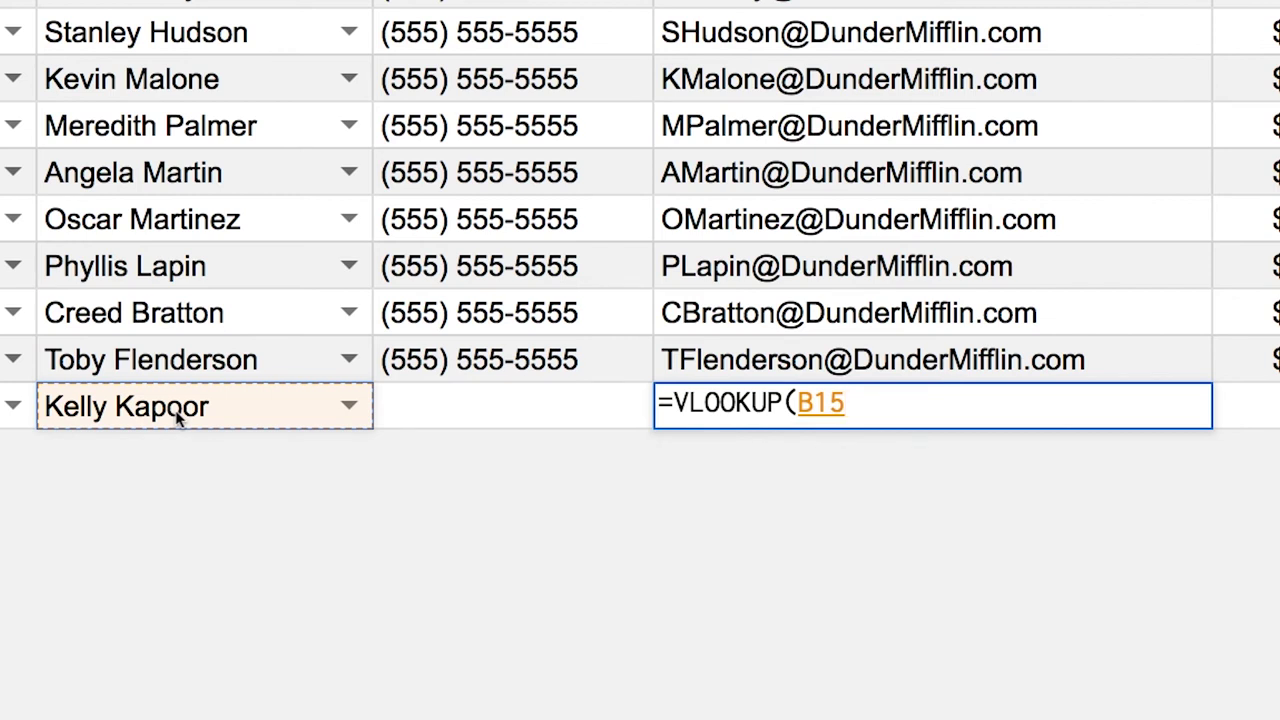
Step: Complete the Email VLOOKUP with range roster, index 3 and FALSE, and fill the formula up through D2:D15
{"action": "type", "text": ","}
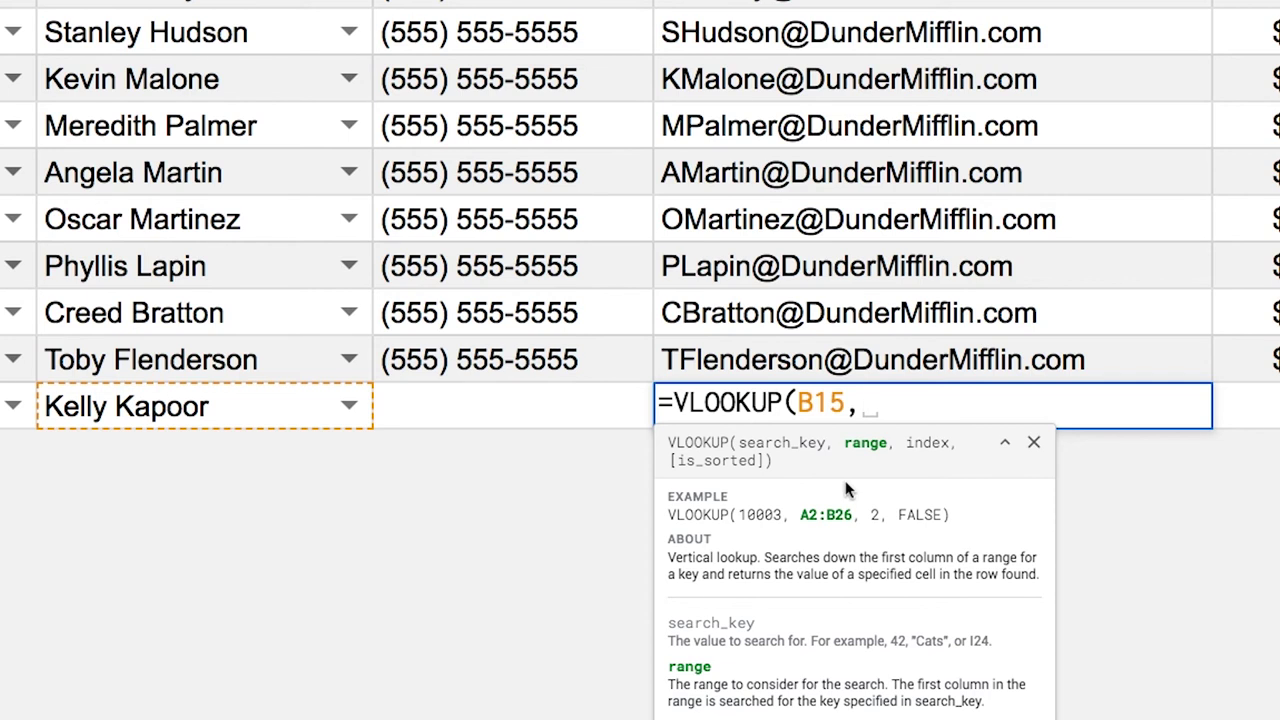
{"action": "type", "text": "roster"}
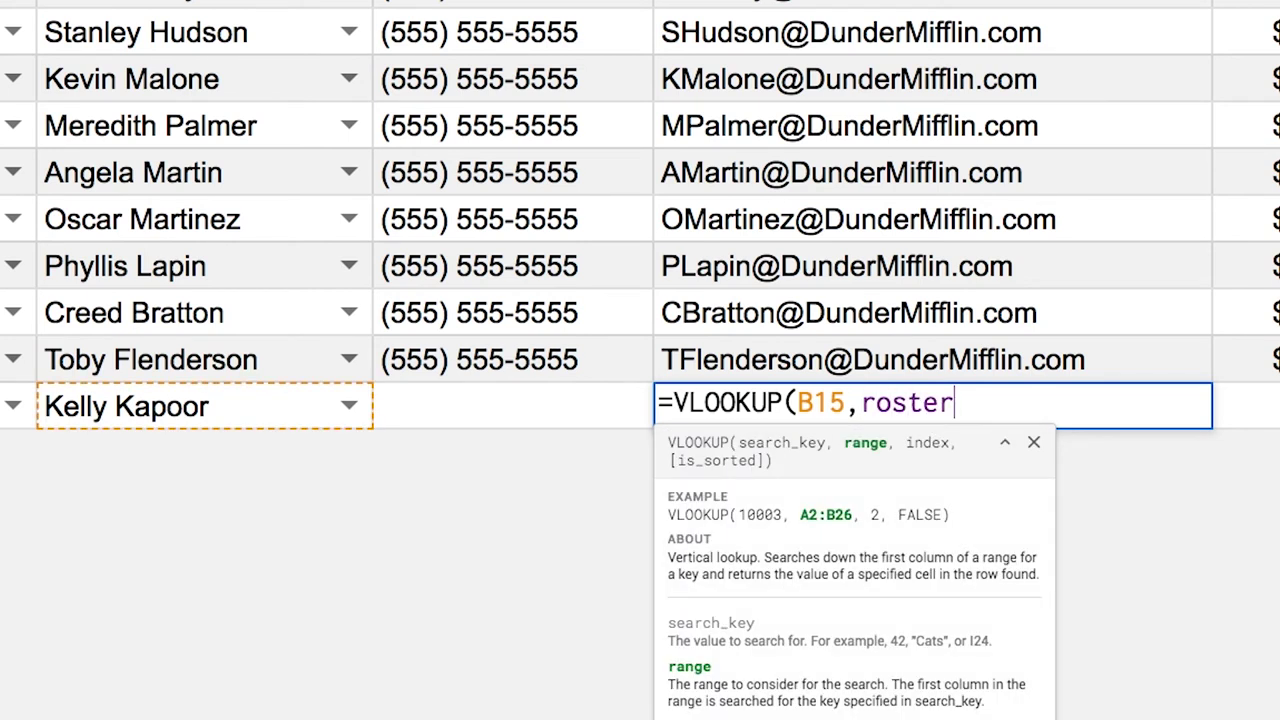
{"action": "type", "text": ","}
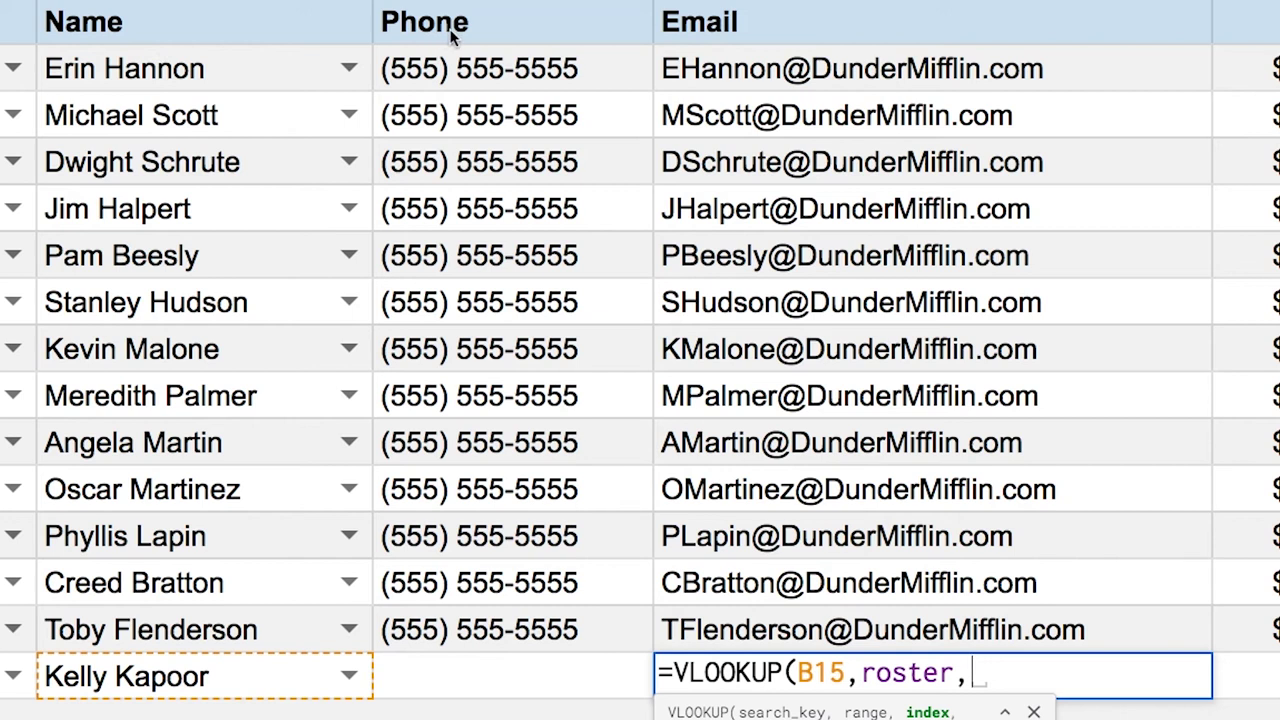
{"action": "type", "text": "3,FALSE"}
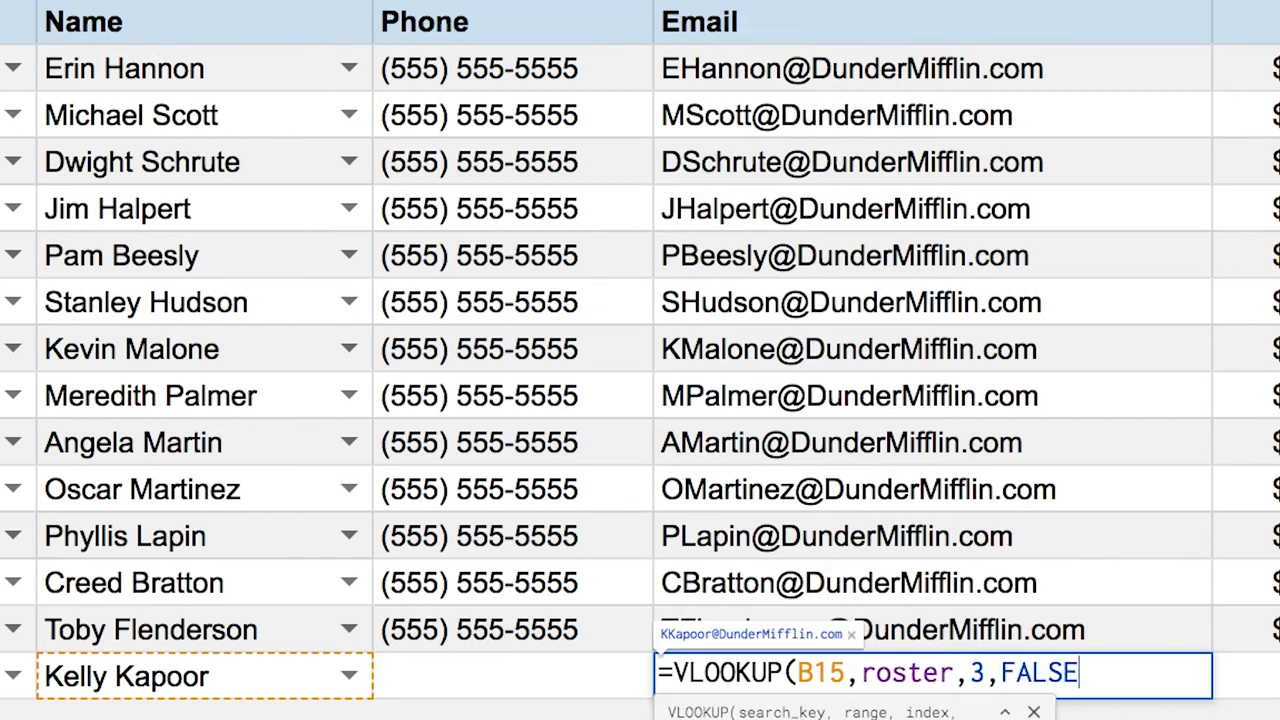
{"action": "type", "text": ")"}
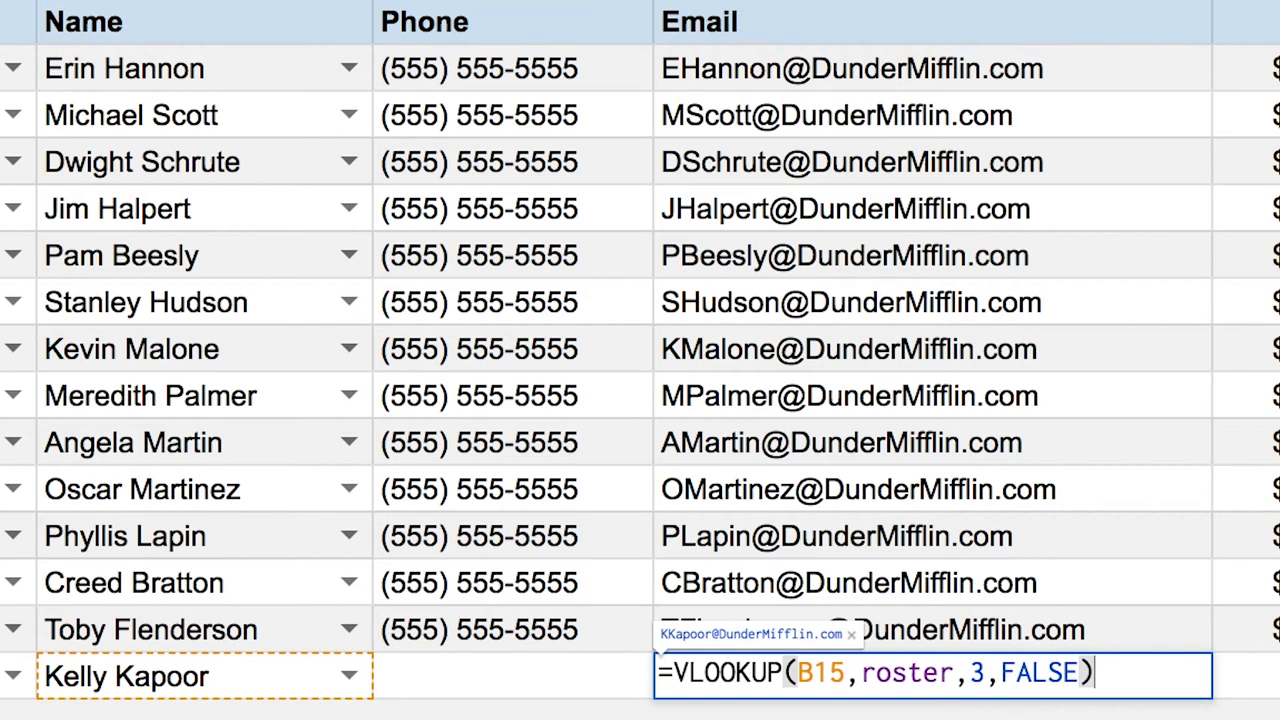
{"action": "key", "text": "Return"}
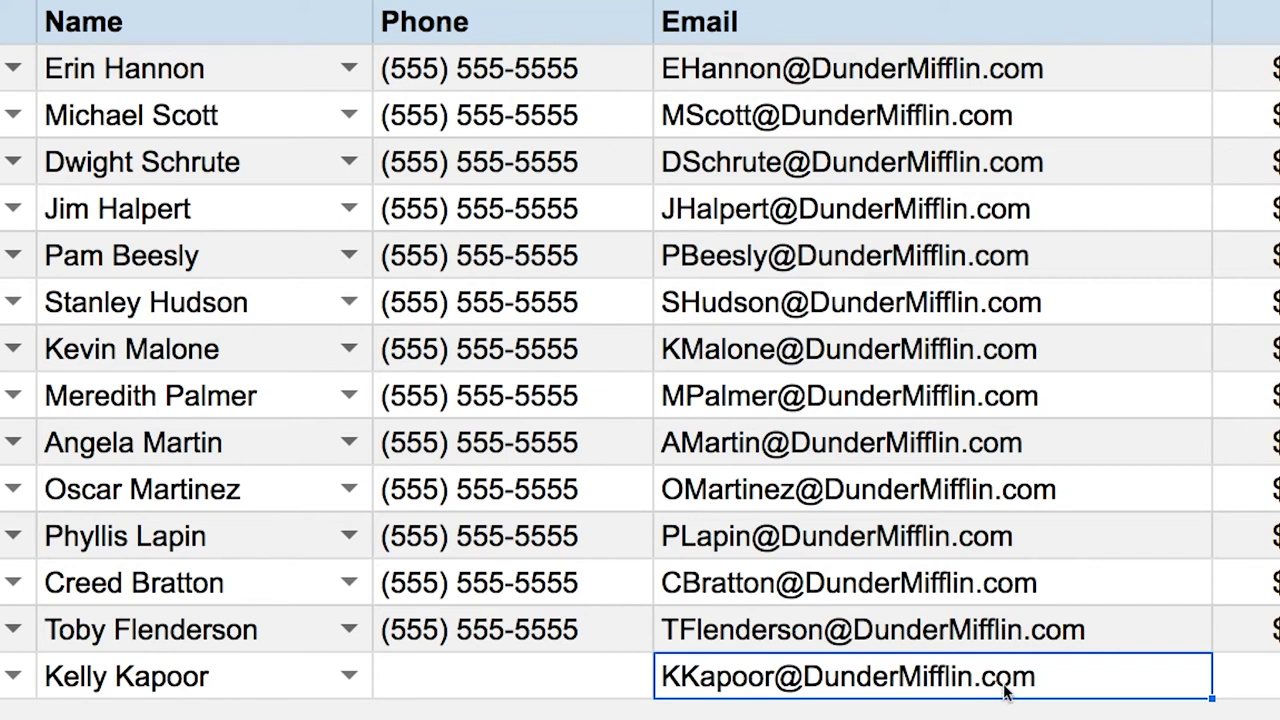
{"action": "left_click_drag", "start_coordinate": [1212, 699], "coordinate": [1170, 70]}
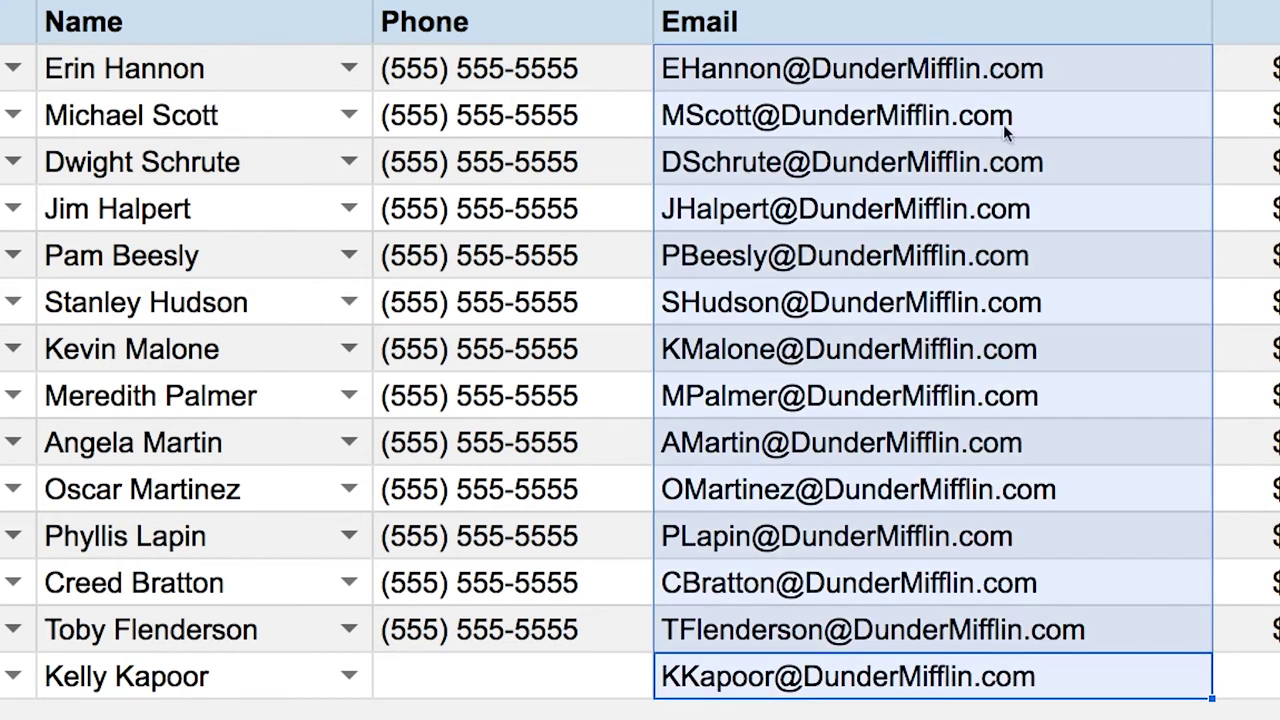
Step: Test the Email lookup by clearing the Director of Photography's name and picking the same crew member again
{"action": "left_click", "coordinate": [240, 254]}
{"action": "key", "text": "Delete"}
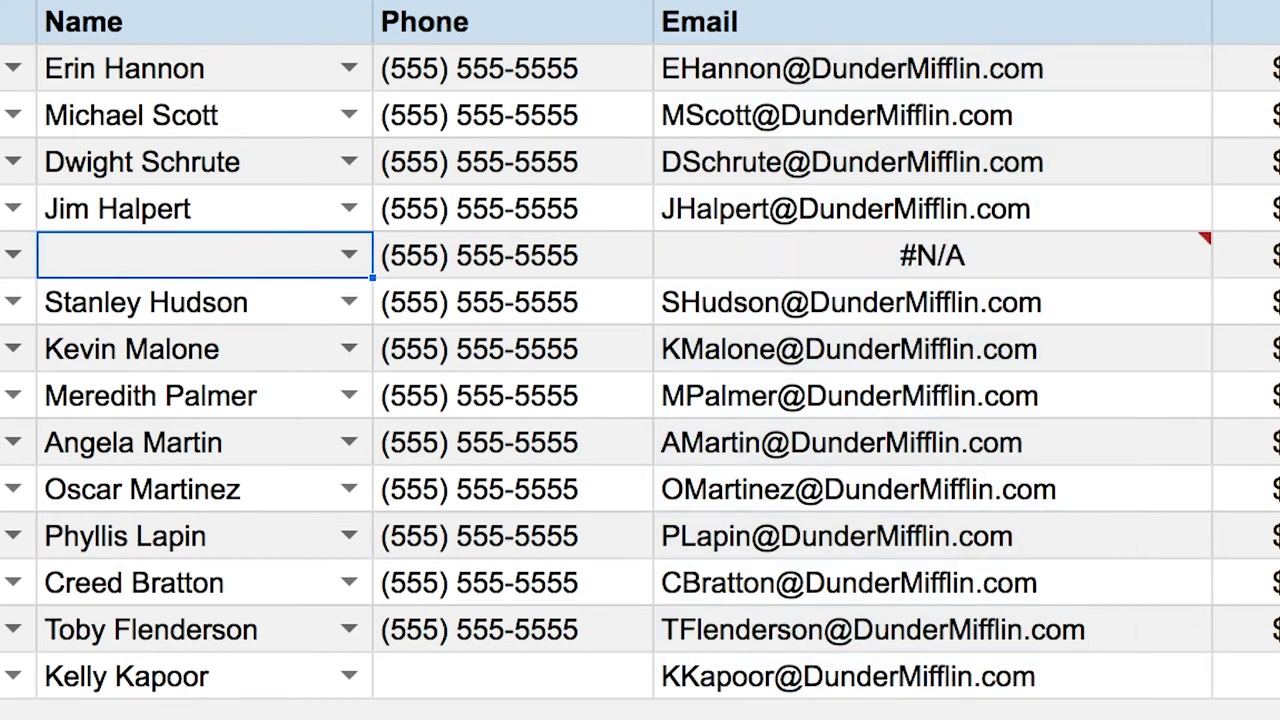
{"action": "left_click", "coordinate": [852, 272]}
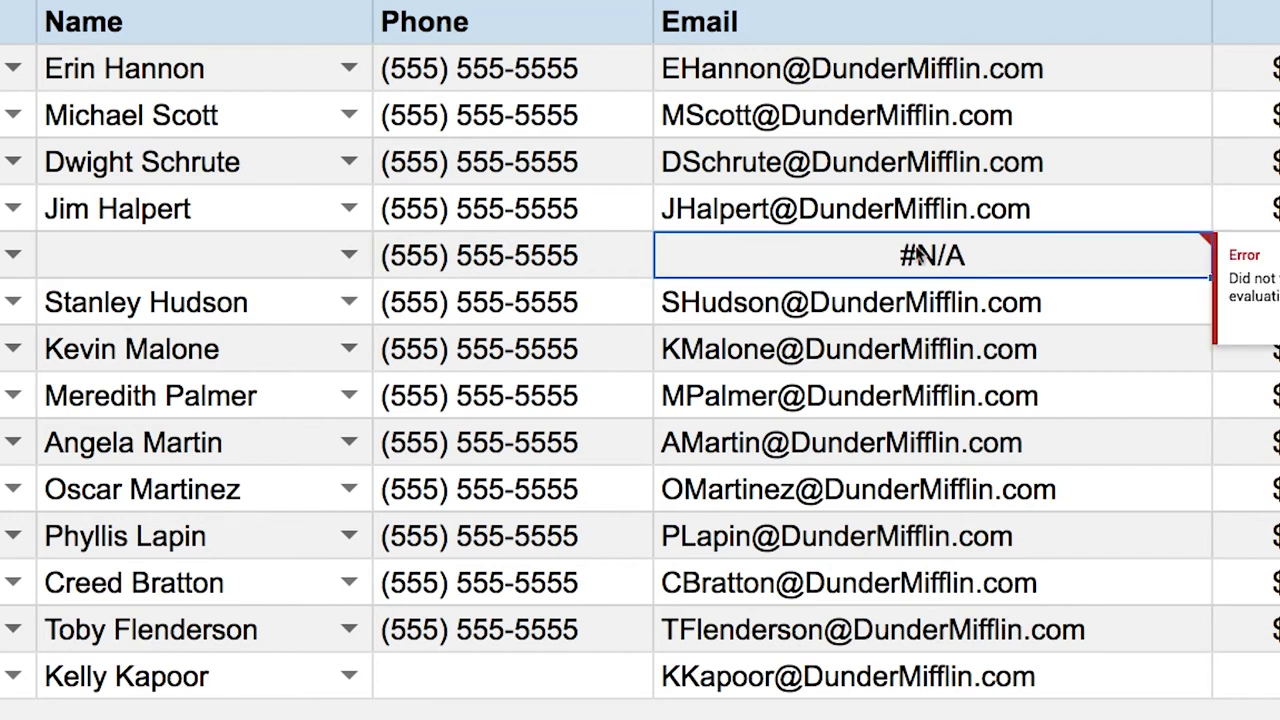
{"action": "left_click", "coordinate": [348, 256]}
{"action": "left_click", "coordinate": [160, 410]}
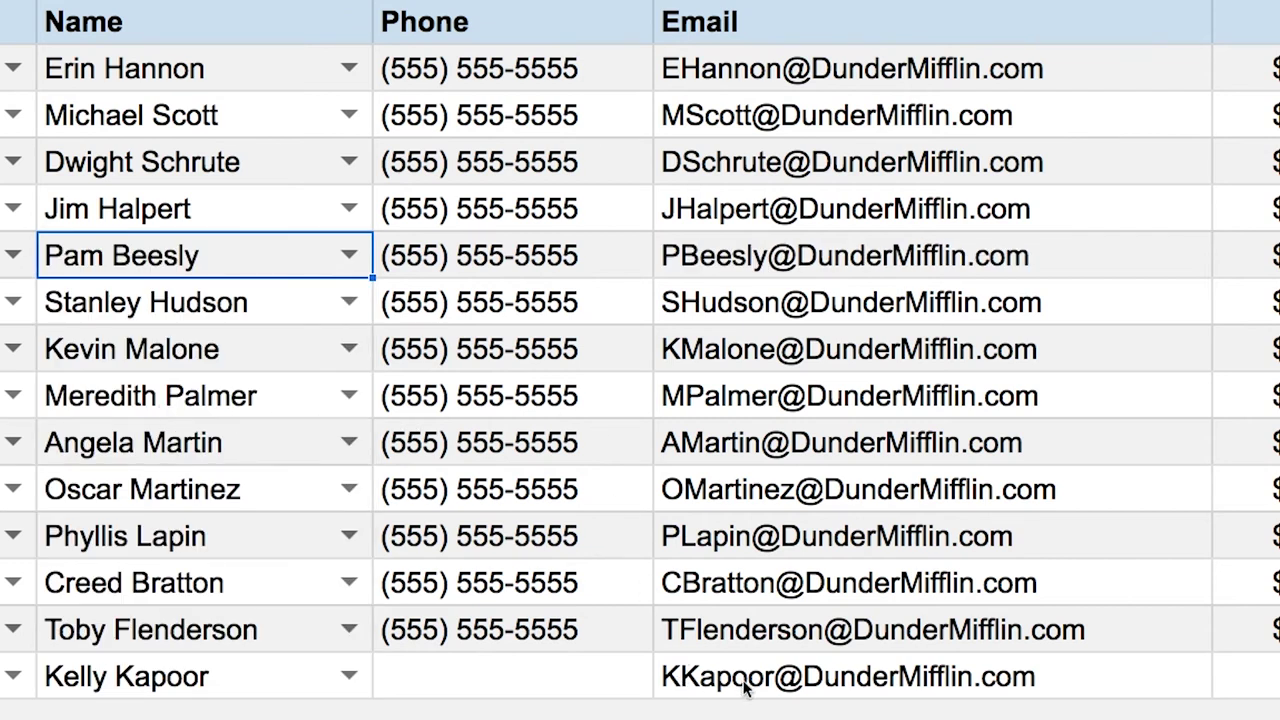
Step: Copy the VLOOKUP from the last crew row's Email cell into its Phone cell with index 2, and fill it up the Phone column
{"action": "left_click", "coordinate": [799, 688]}
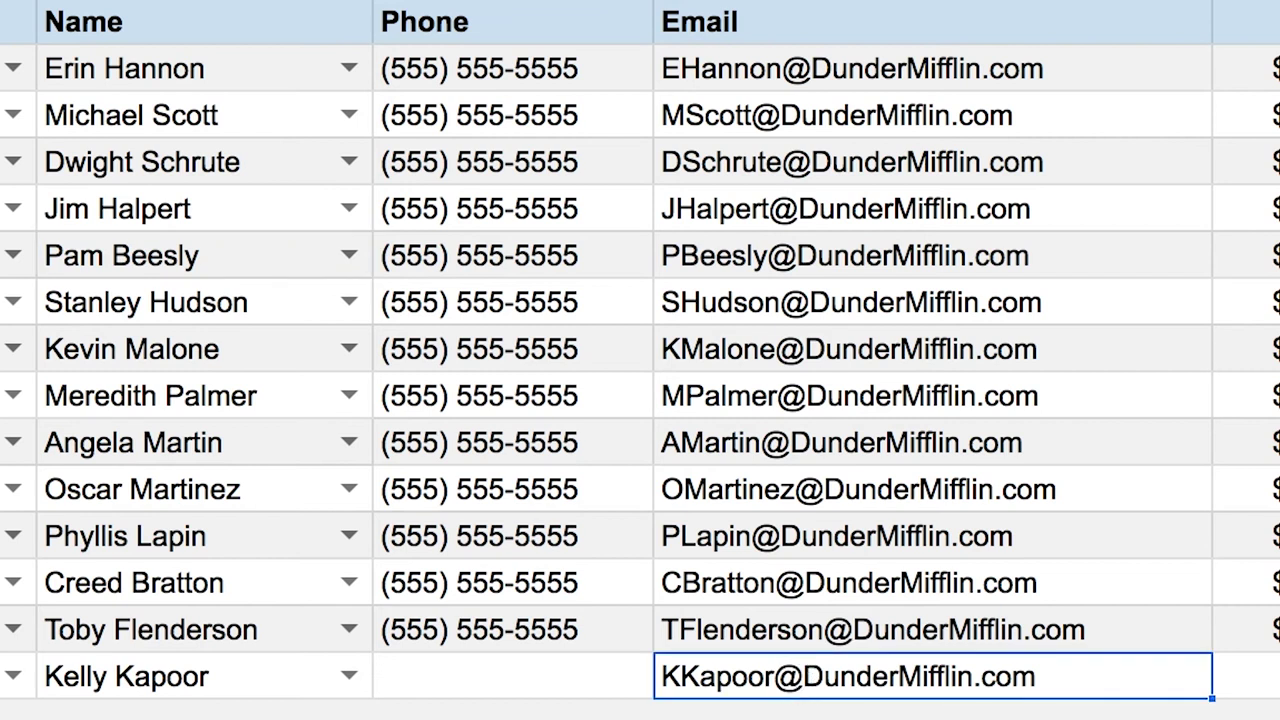
{"action": "key", "text": "F2"}
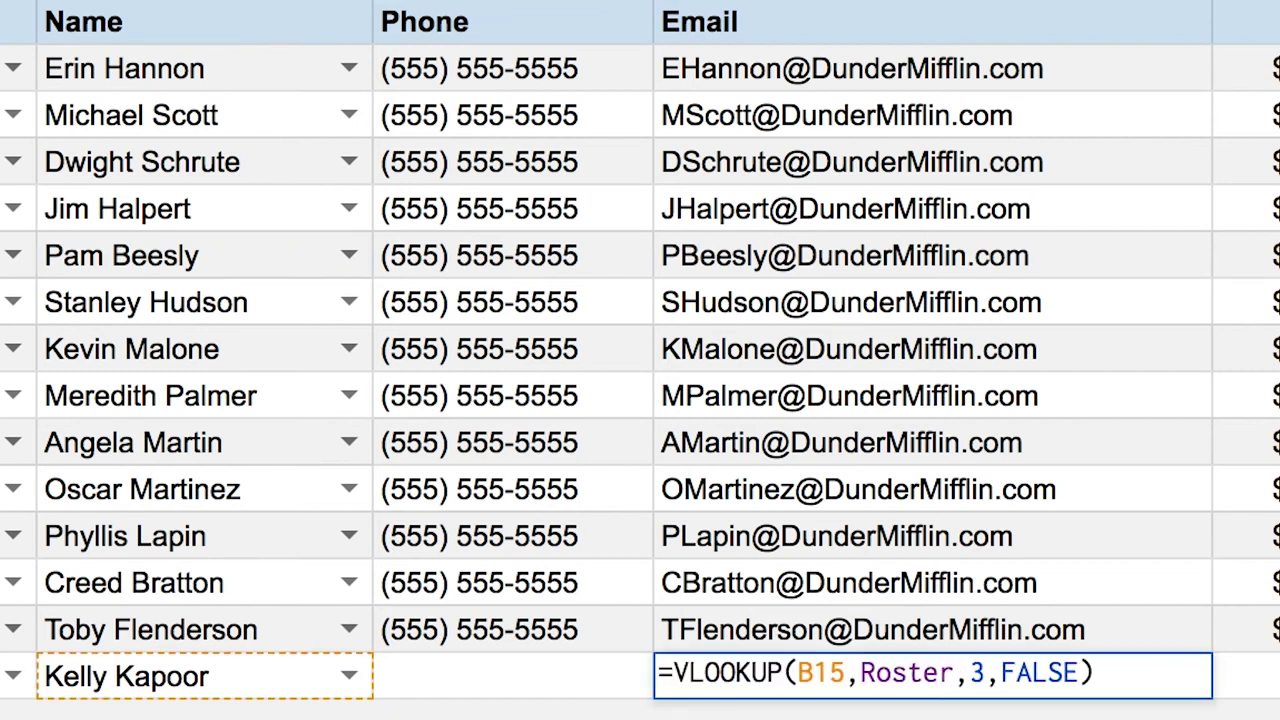
{"action": "key", "text": "shift+Tab"}
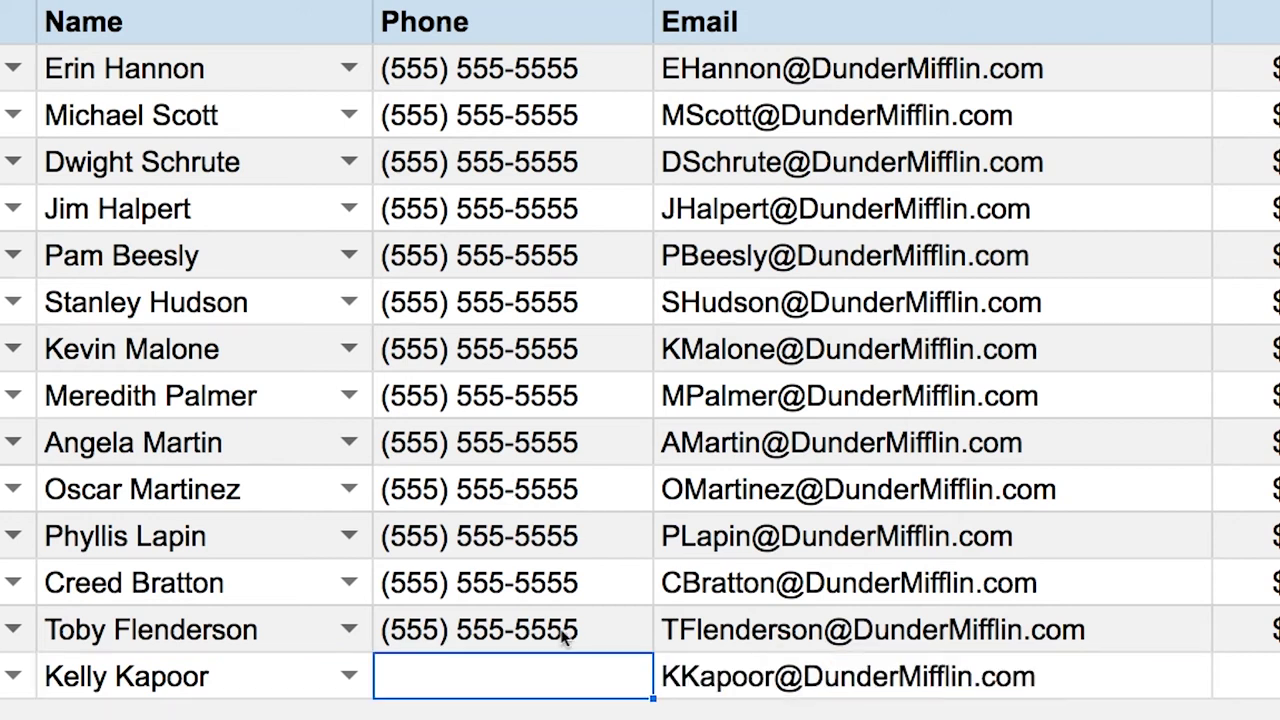
{"action": "double_click", "coordinate": [488, 690]}
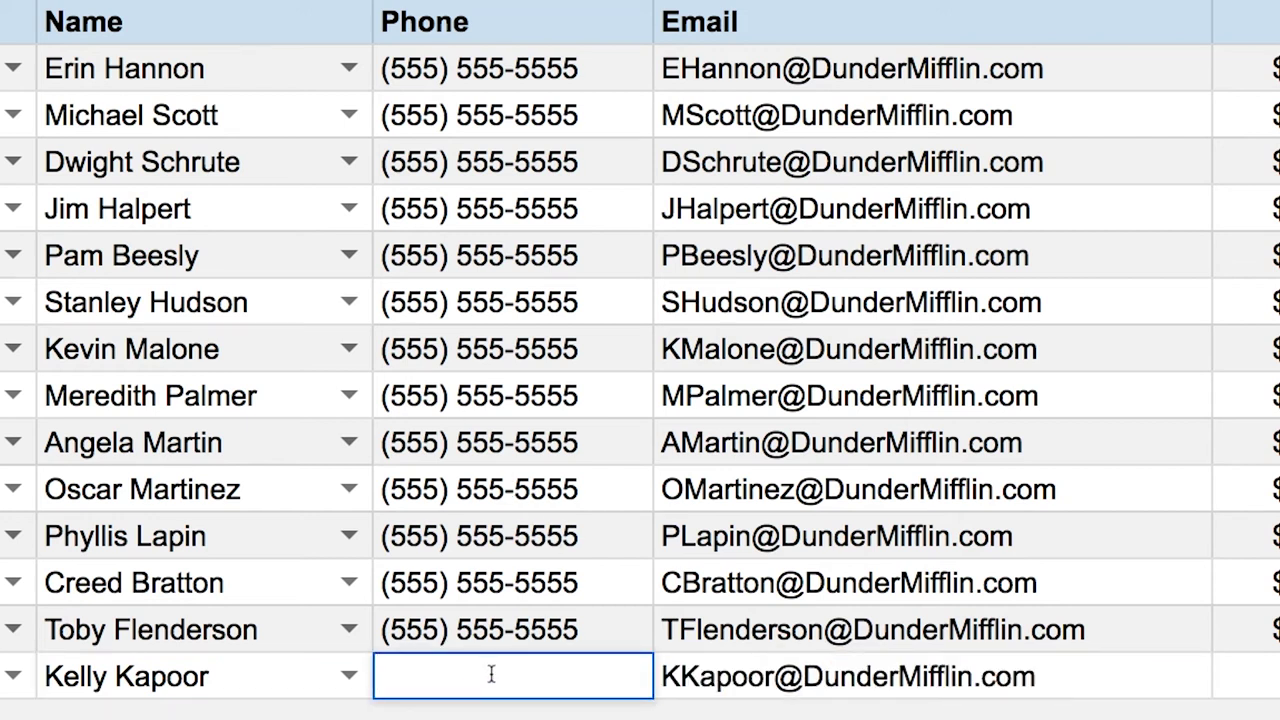
{"action": "key", "text": "ctrl+v"}
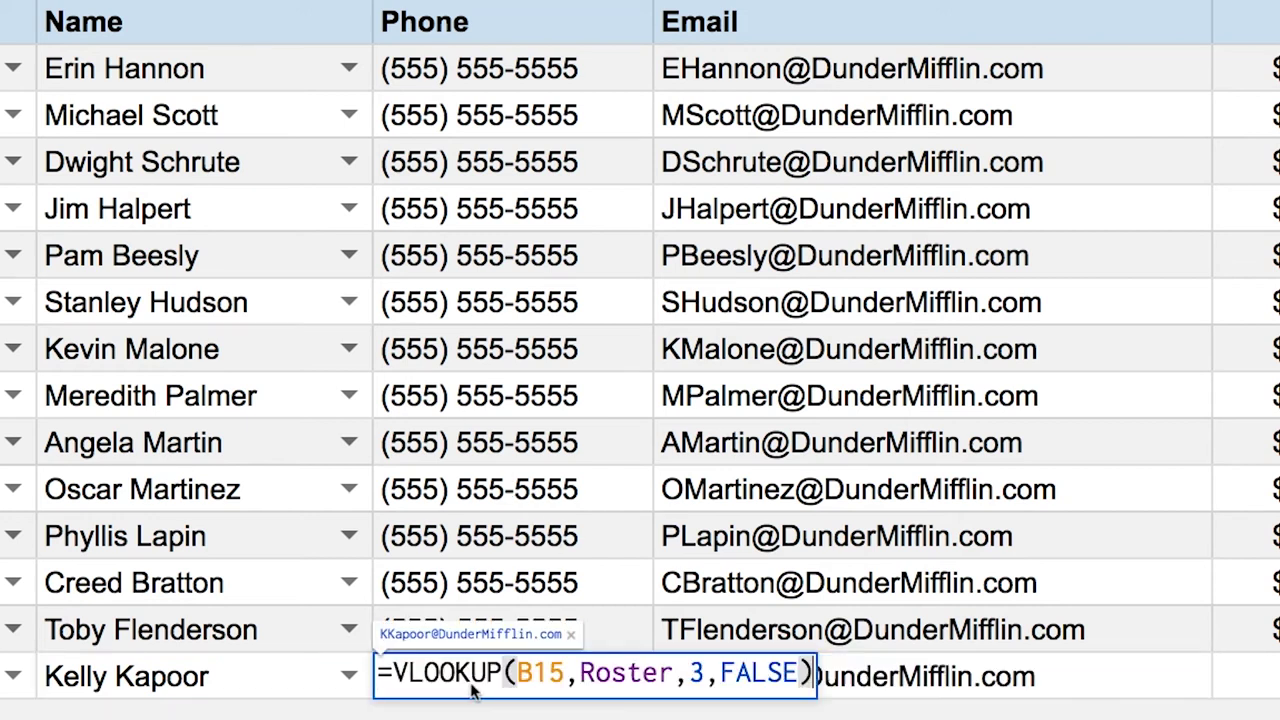
{"action": "double_click", "coordinate": [693, 675]}
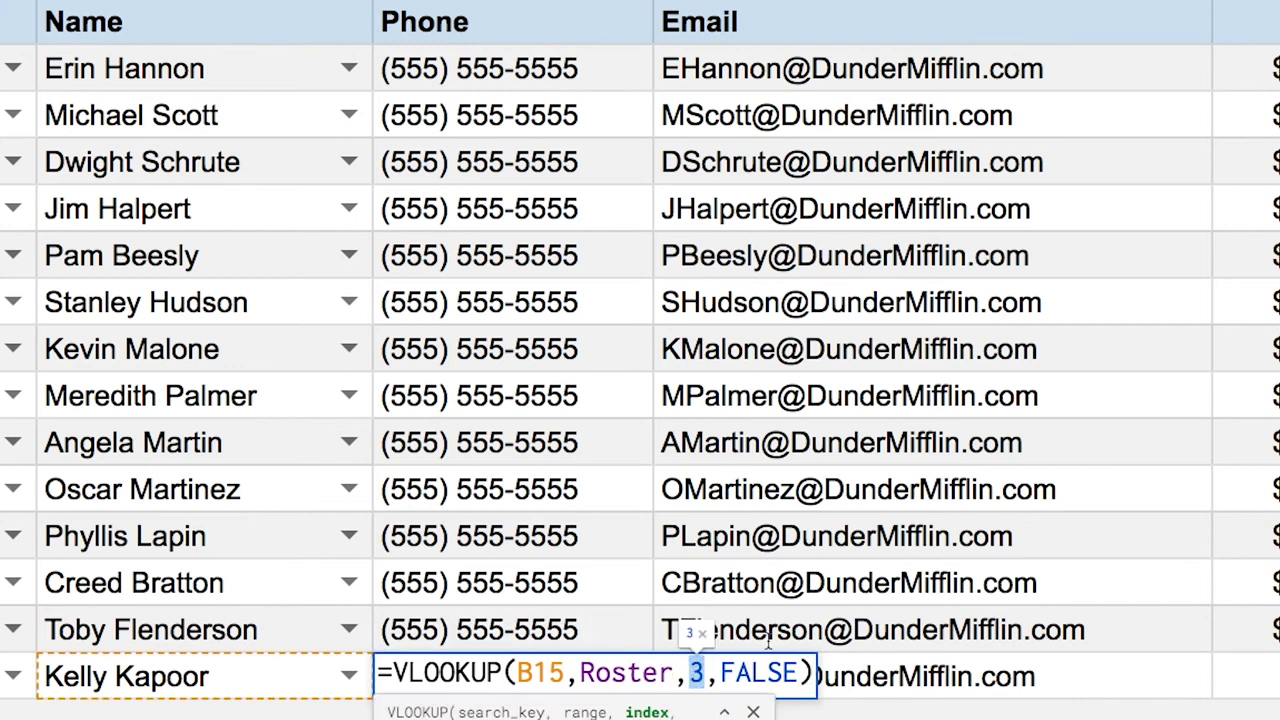
{"action": "type", "text": "2"}
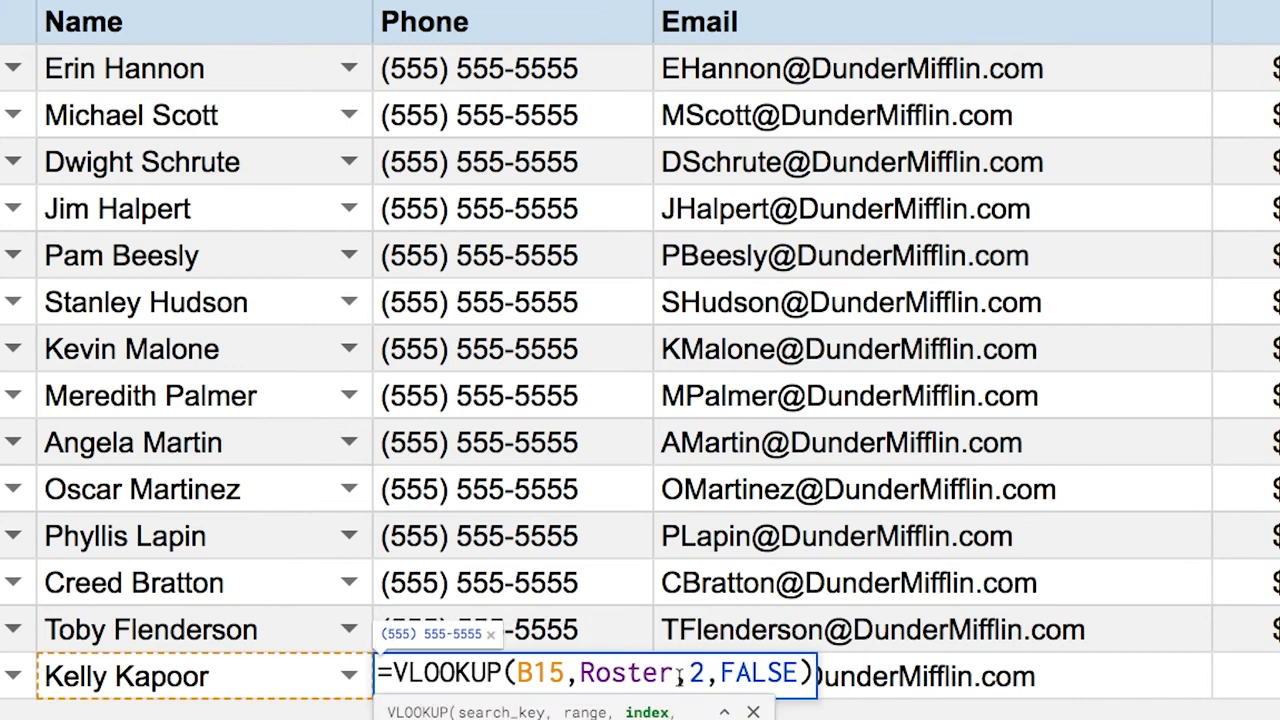
{"action": "key", "text": "Return"}
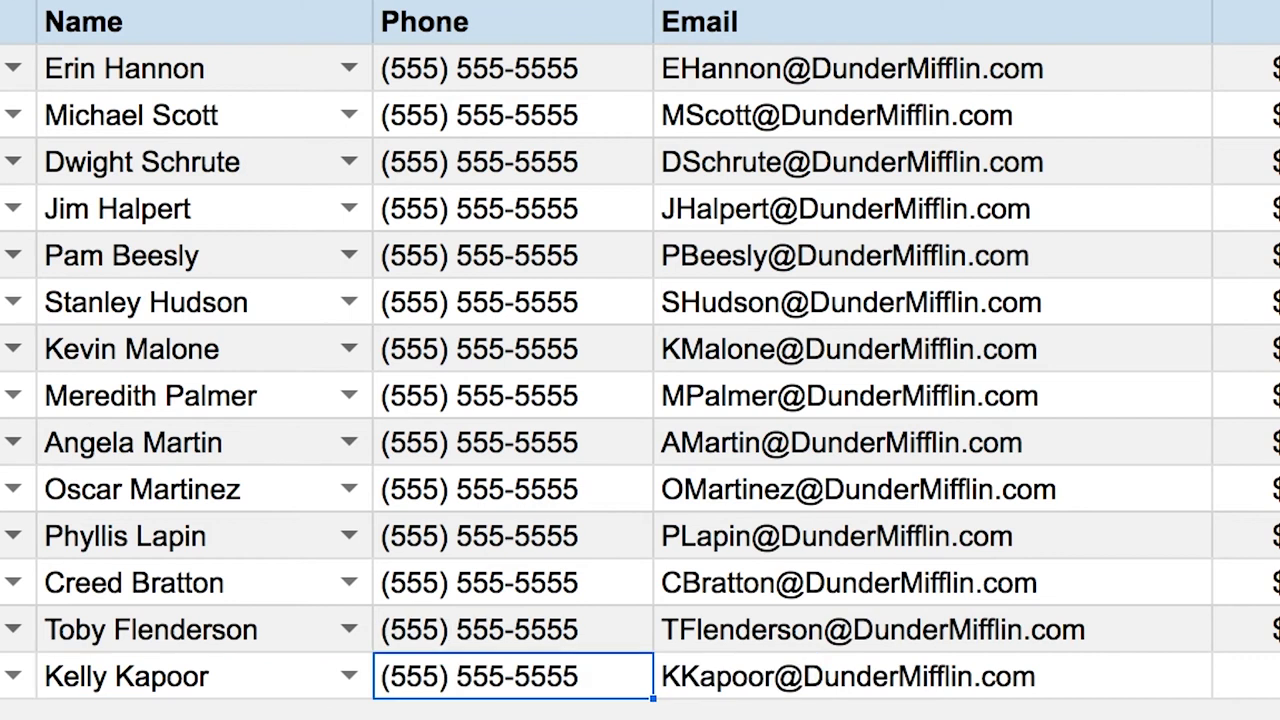
{"action": "left_click_drag", "start_coordinate": [652, 697], "coordinate": [581, 68]}
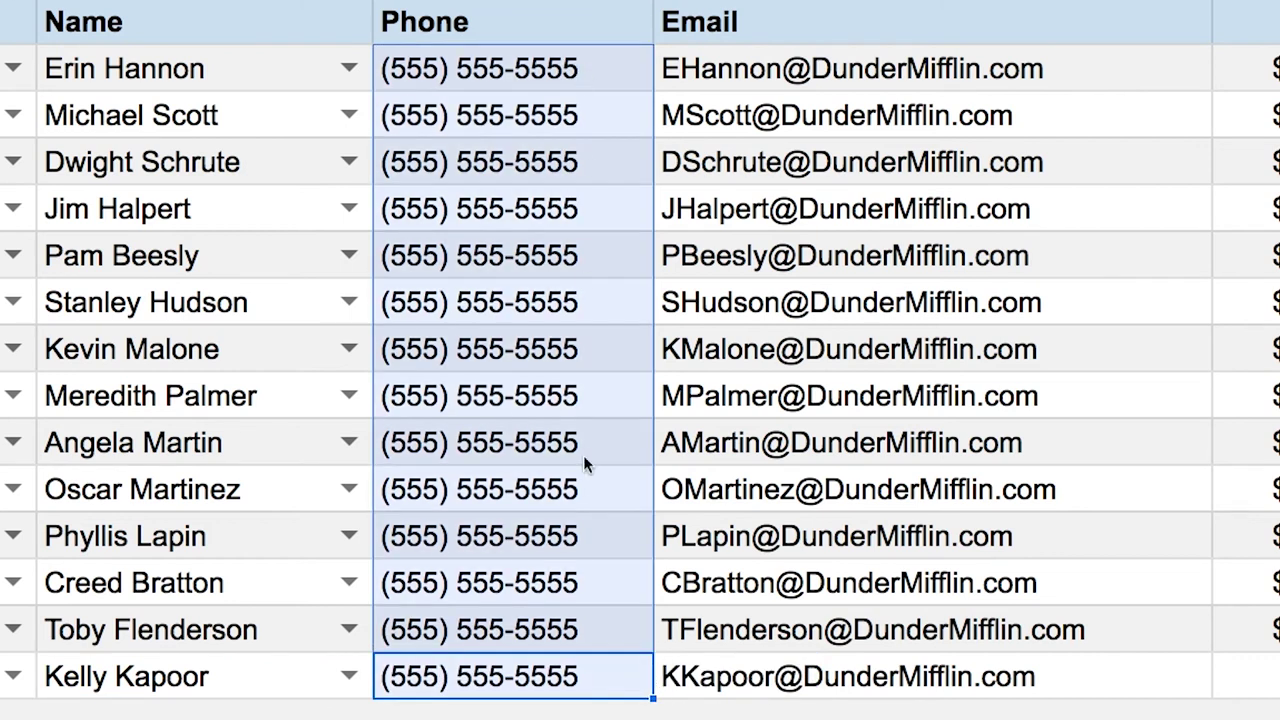
{"action": "left_click", "coordinate": [567, 677]}
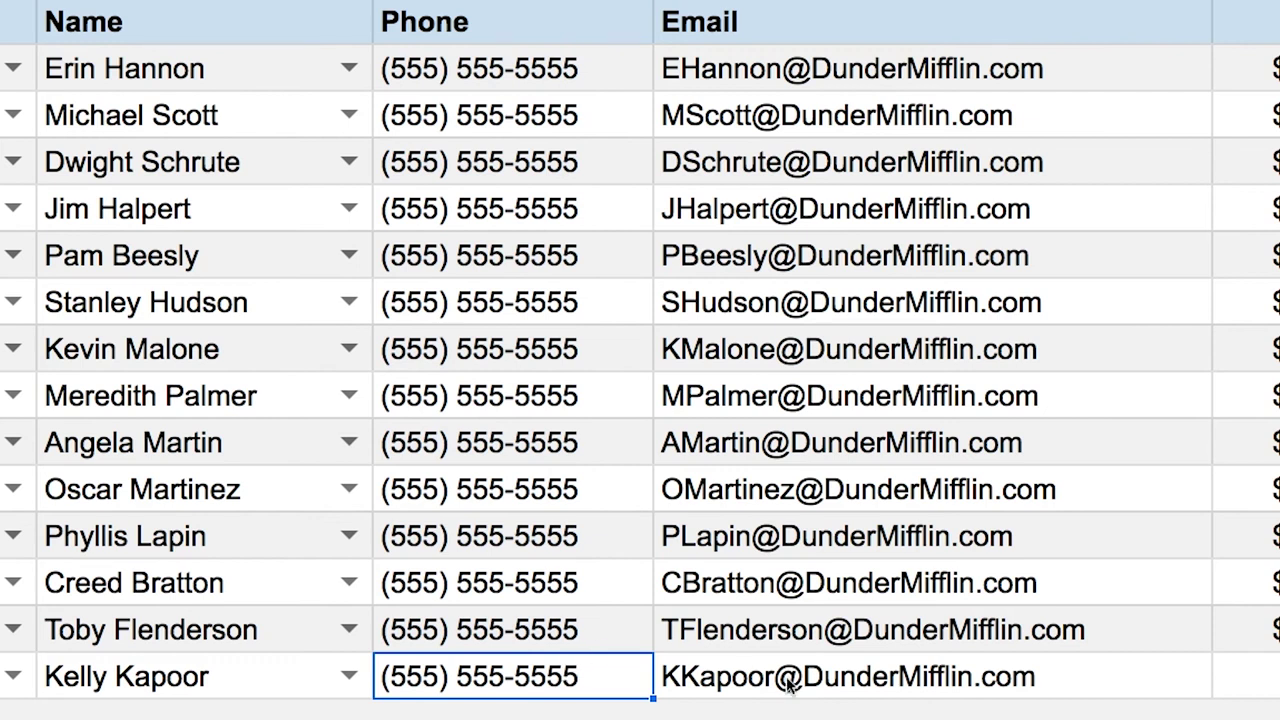
Step: Clear the name in the last crew row and check how its Phone lookup handles a blank name
{"action": "left_click", "coordinate": [278, 695]}
{"action": "key", "text": "Delete"}
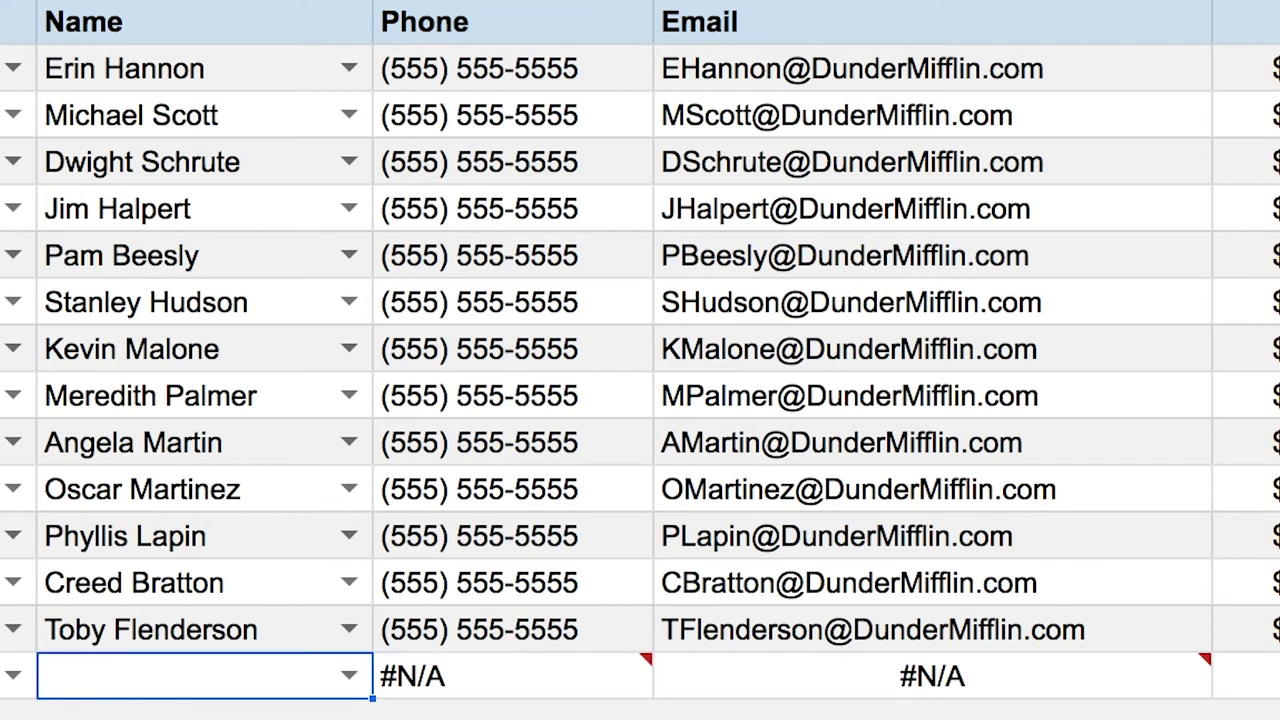
{"action": "left_click", "coordinate": [488, 678]}
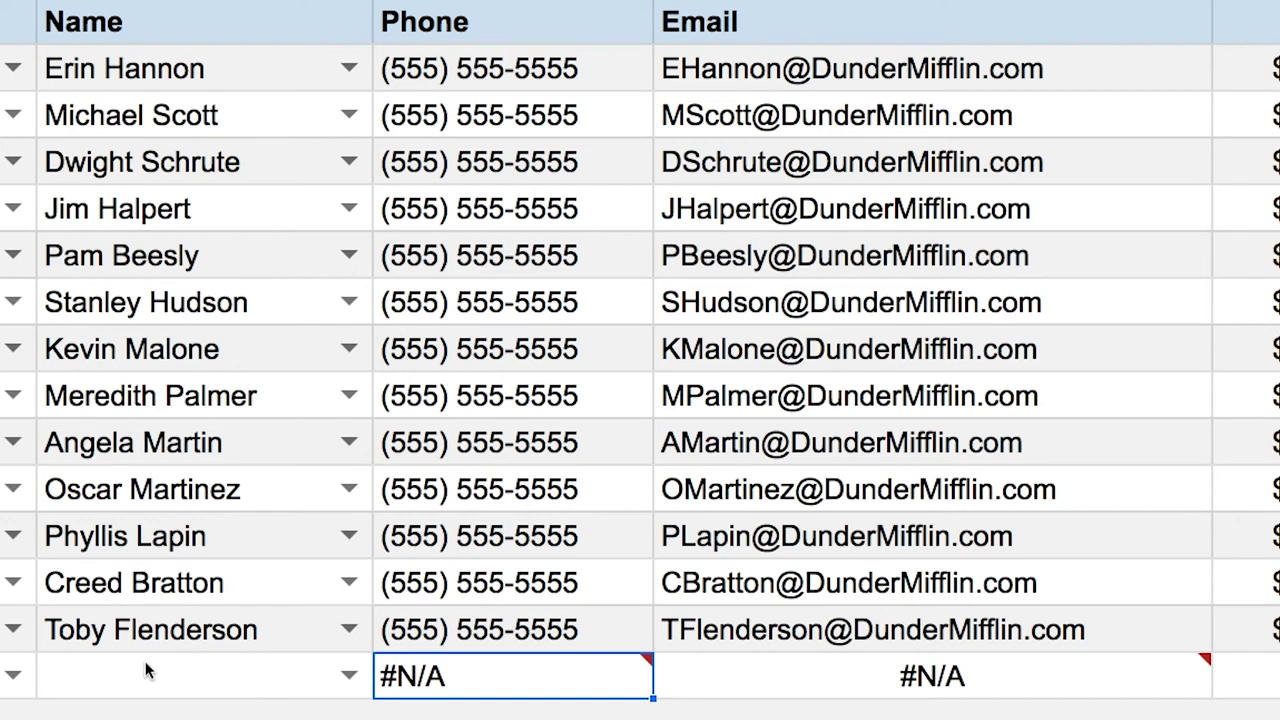
{"action": "mouse_move", "coordinate": [462, 682]}
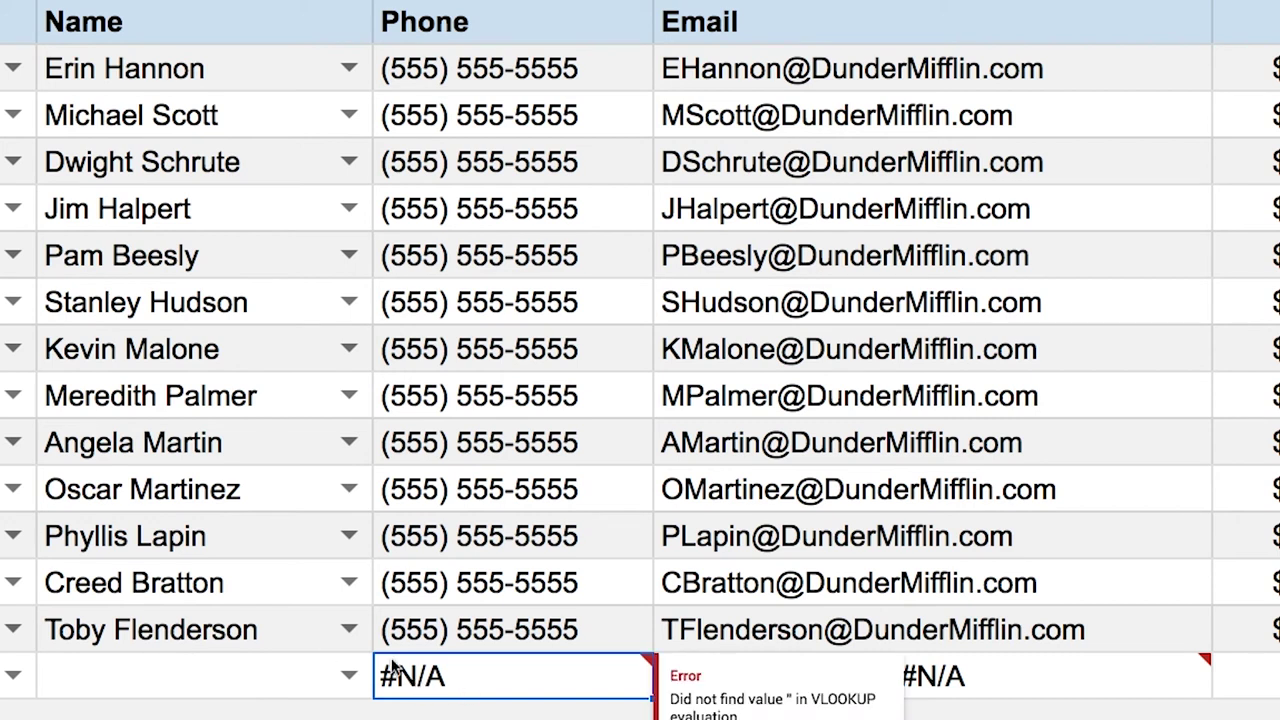
Step: Wrap the last row's Phone VLOOKUP in IFERROR and check the edited formula
{"action": "double_click", "coordinate": [465, 683]}
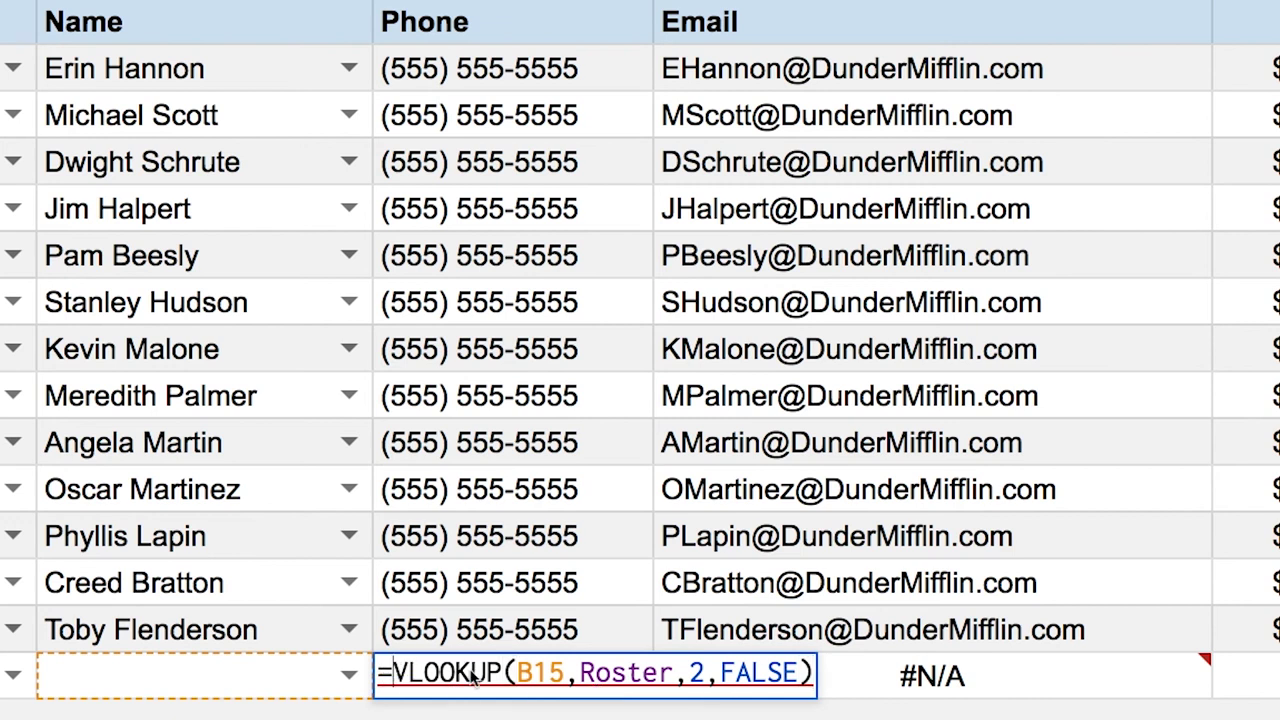
{"action": "type", "text": "IFERROR"}
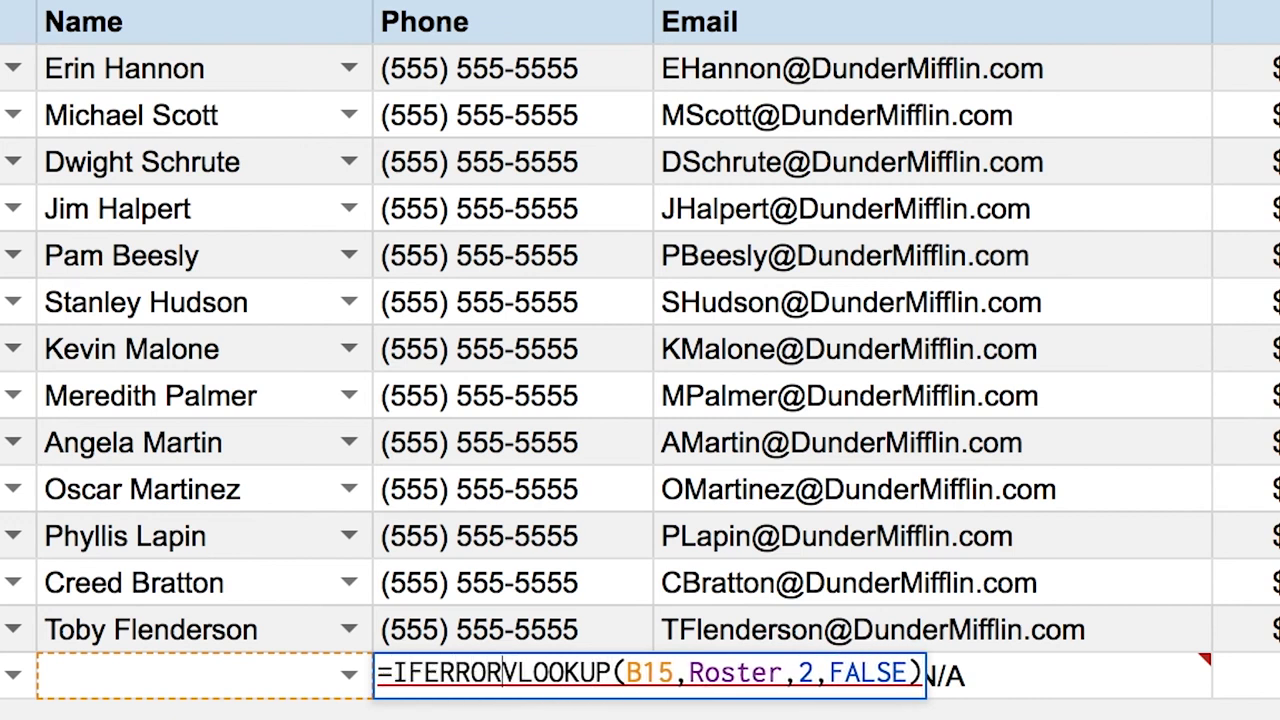
{"action": "type", "text": "("}
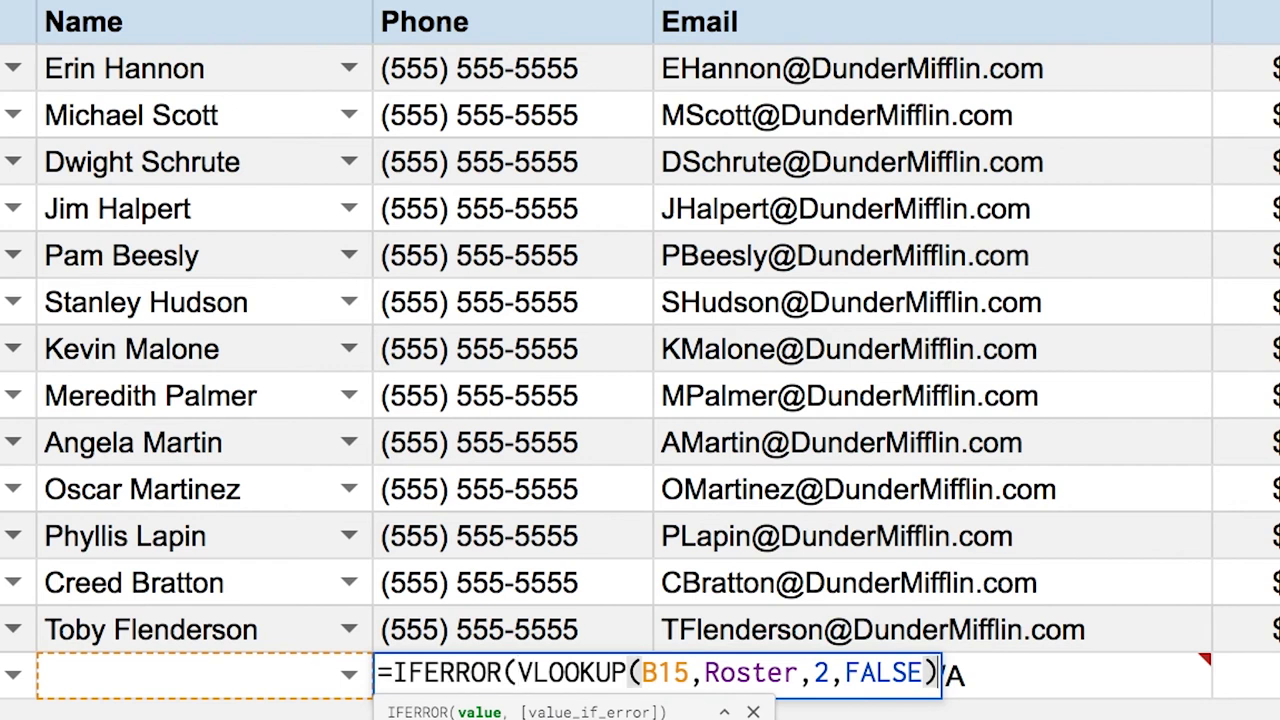
{"action": "key", "text": "Return"}
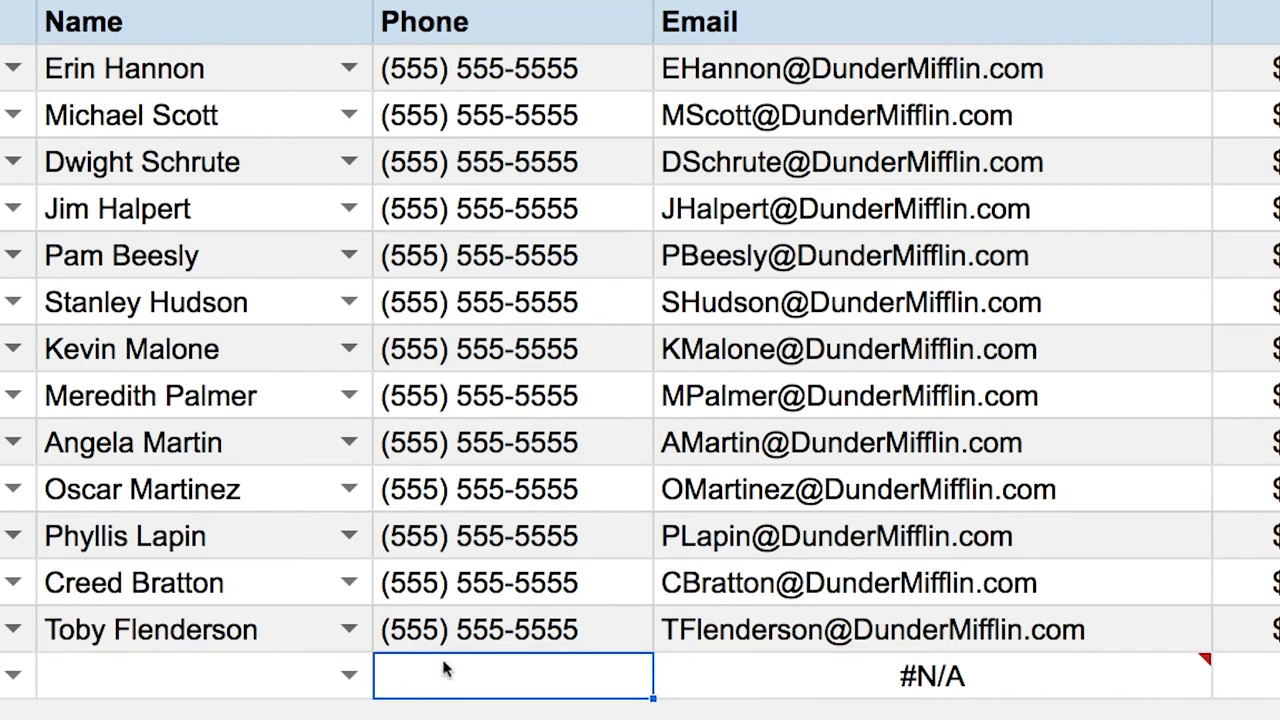
{"action": "double_click", "coordinate": [514, 677]}
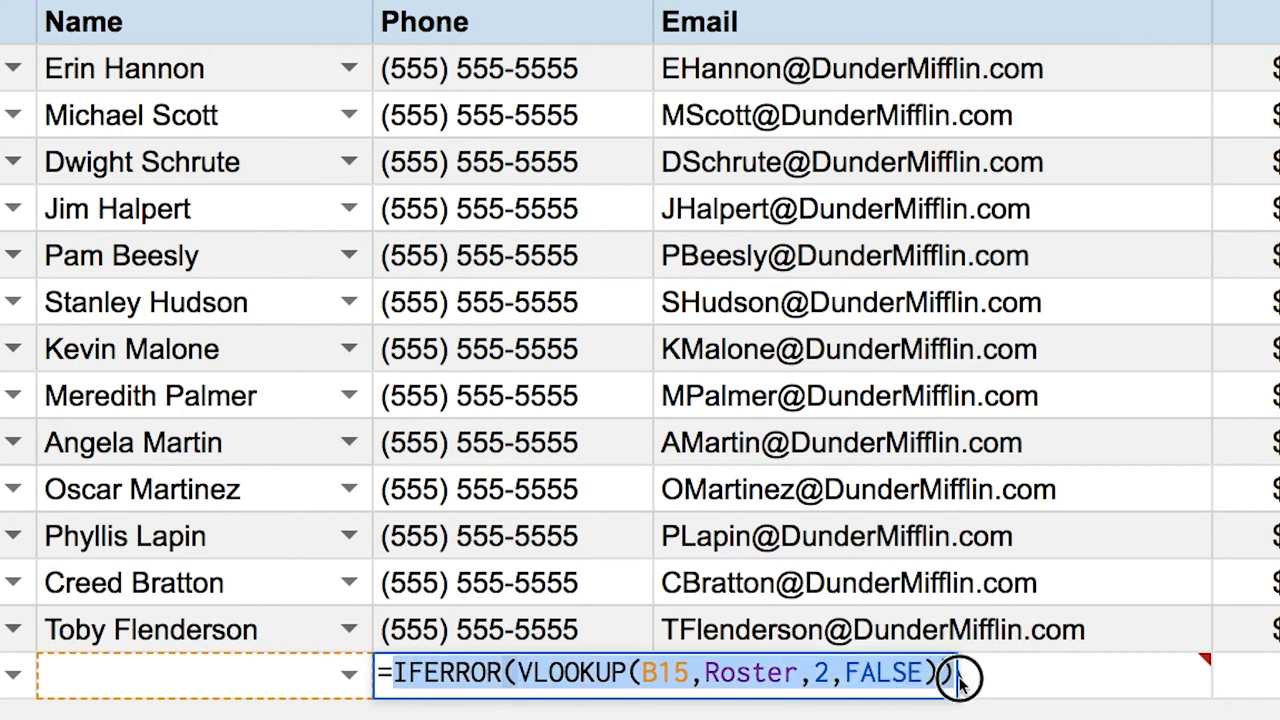
{"action": "key", "text": "Escape"}
Step: Wrap the last row's Email VLOOKUP in IFERROR and fill both the Phone and Email formulas up to the first crew row
{"action": "mouse_move", "coordinate": [960, 680]}
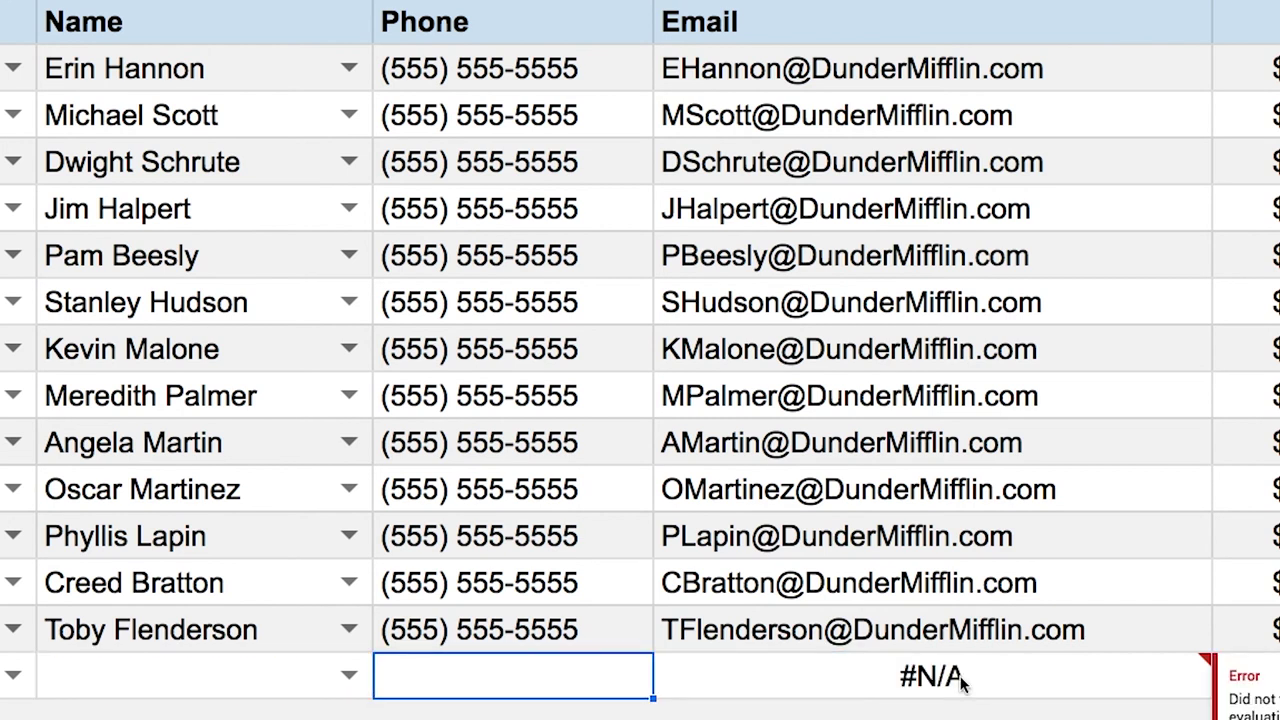
{"action": "left_click", "coordinate": [960, 680]}
{"action": "double_click", "coordinate": [960, 680]}
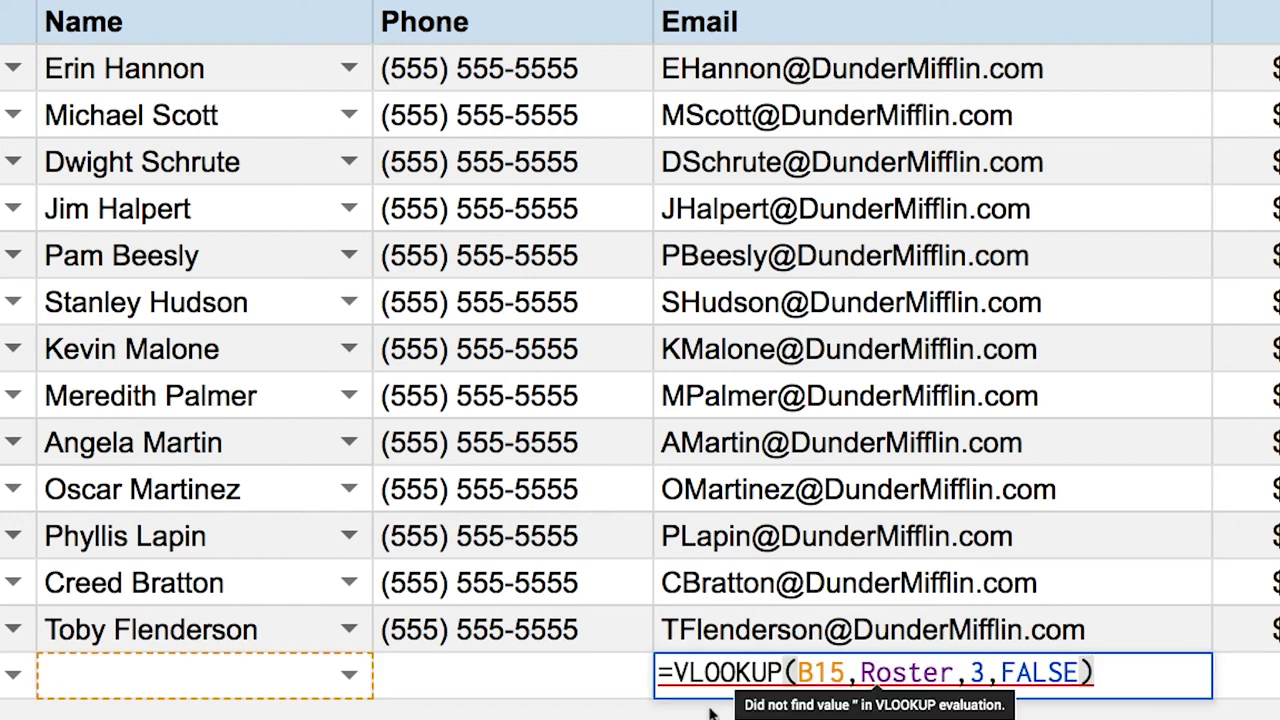
{"action": "left_click", "coordinate": [672, 672]}
{"action": "type", "text": "IFERROR("}
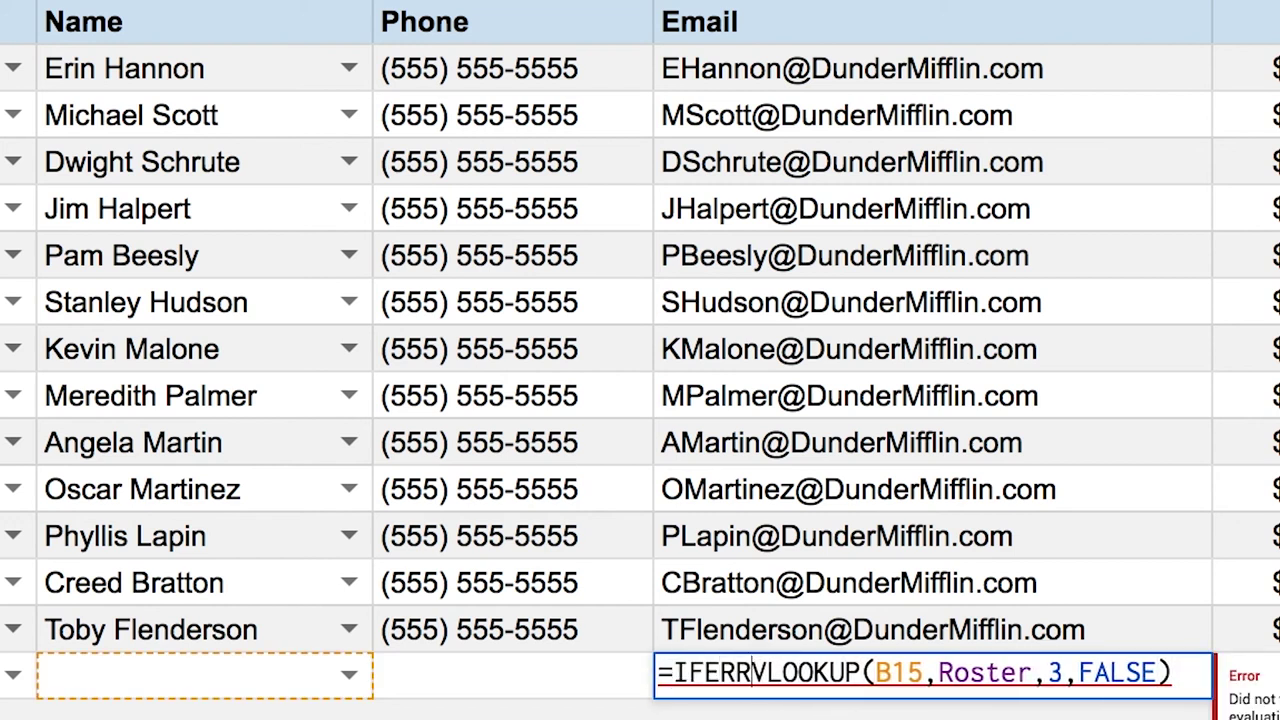
{"action": "key", "text": "Return"}
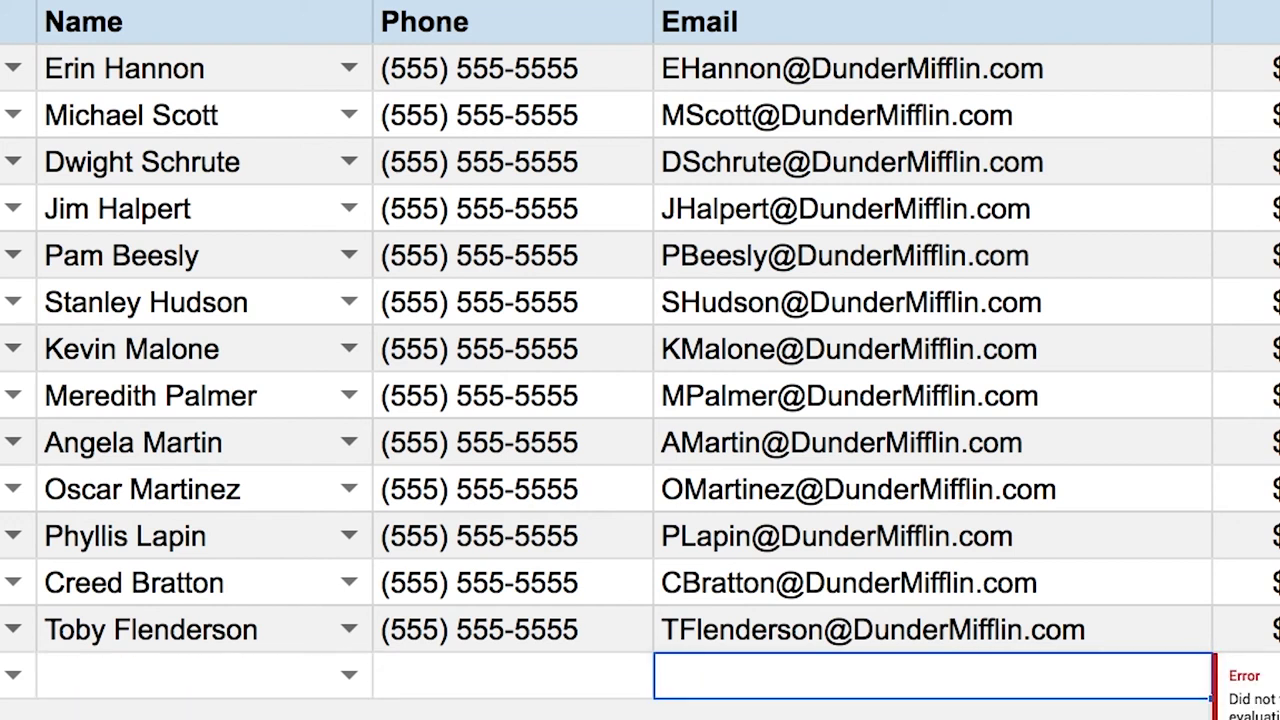
{"action": "left_click_drag", "start_coordinate": [556, 686], "coordinate": [1065, 684]}
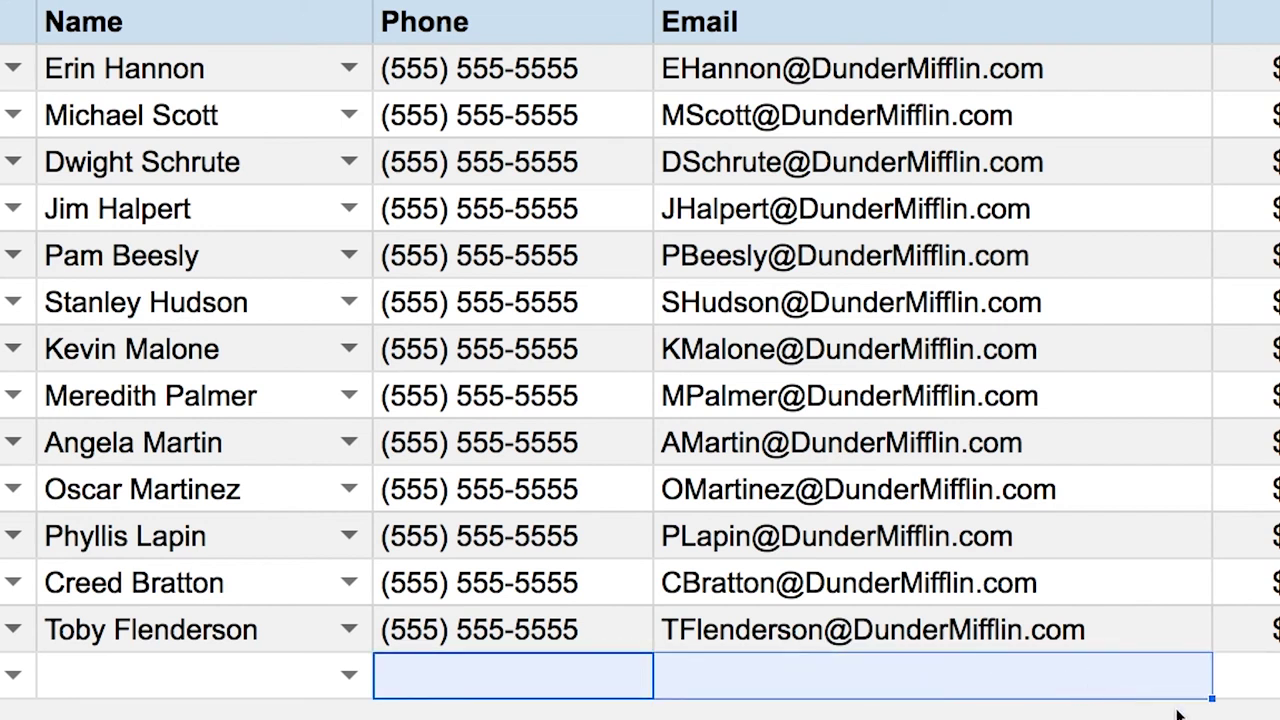
{"action": "left_click_drag", "start_coordinate": [1211, 698], "coordinate": [1177, 72]}
Step: Re-enter the crew member's name in the last row to test the Phone and Email lookups
{"action": "left_click", "coordinate": [270, 675]}
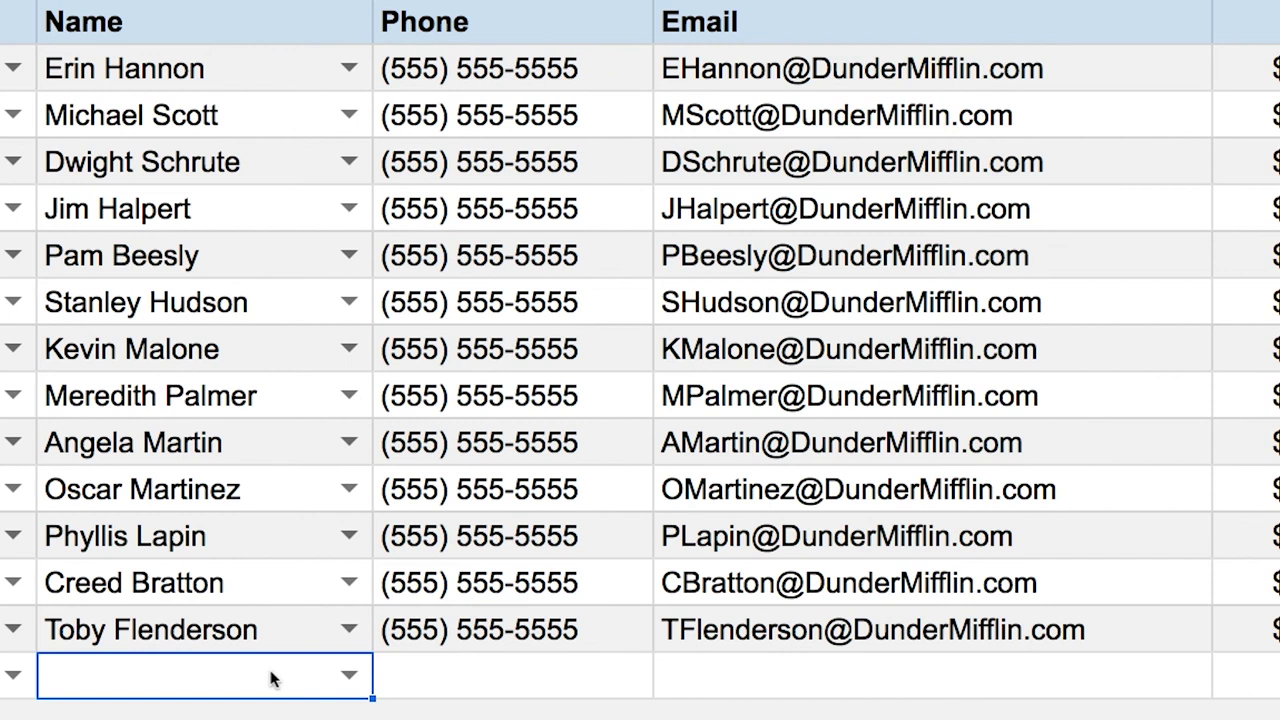
{"action": "type", "text": "kell"}
{"action": "key", "text": "Return"}
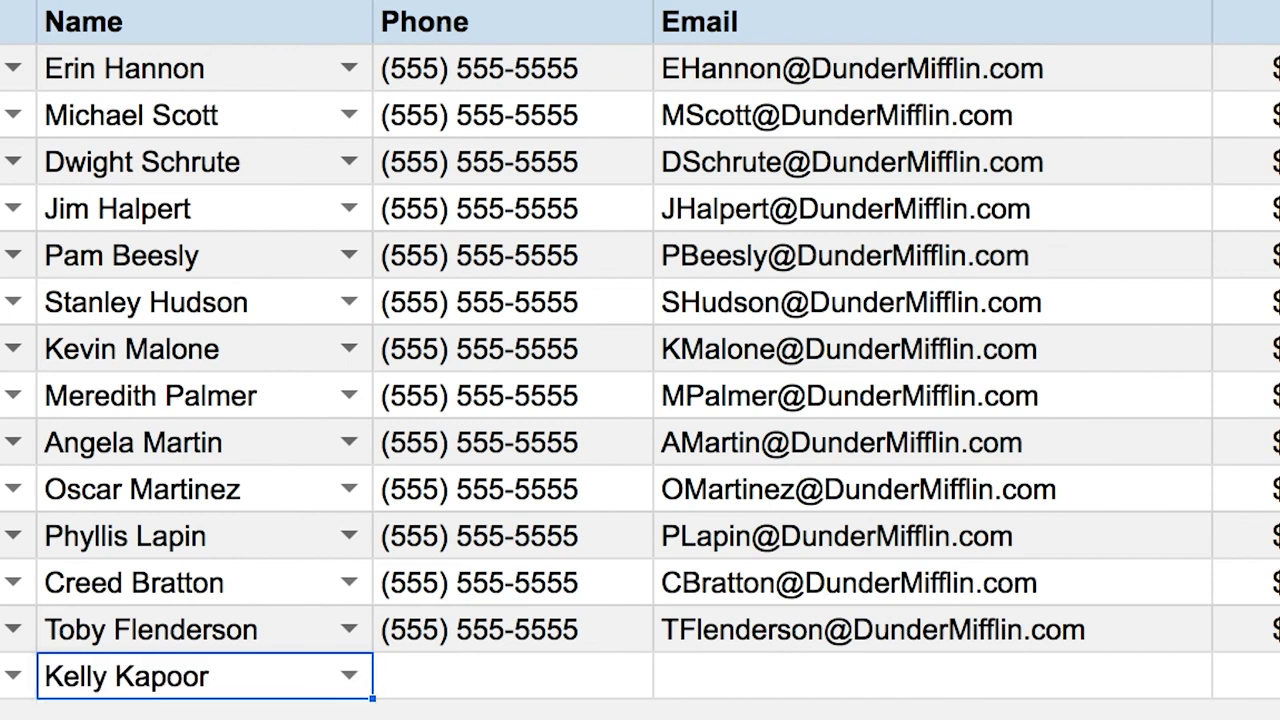
{"action": "left_click", "coordinate": [932, 676]}
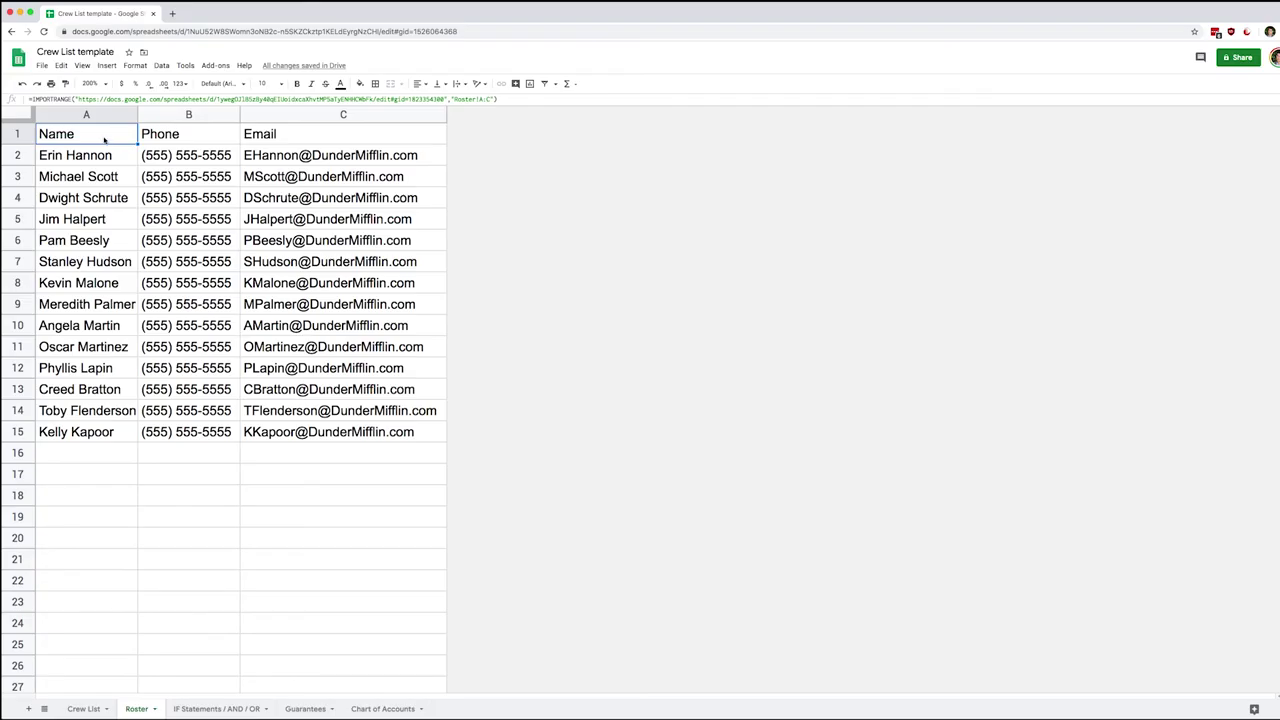
Step: Shorten the IMPORTRANGE URL in cell A1 of the Roster sheet to only the spreadsheet ID, keeping the range Roster!A:C
{"action": "double_click", "coordinate": [104, 140]}
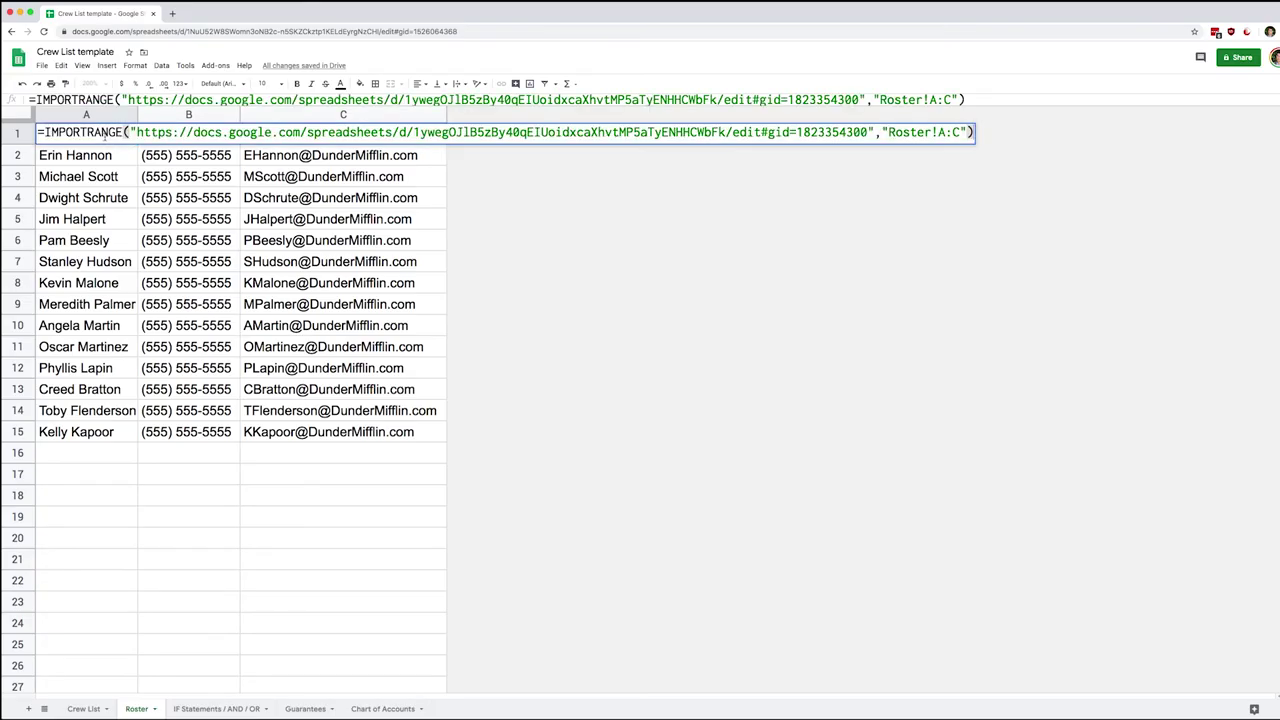
{"action": "left_click_drag", "start_coordinate": [135, 132], "coordinate": [864, 130]}
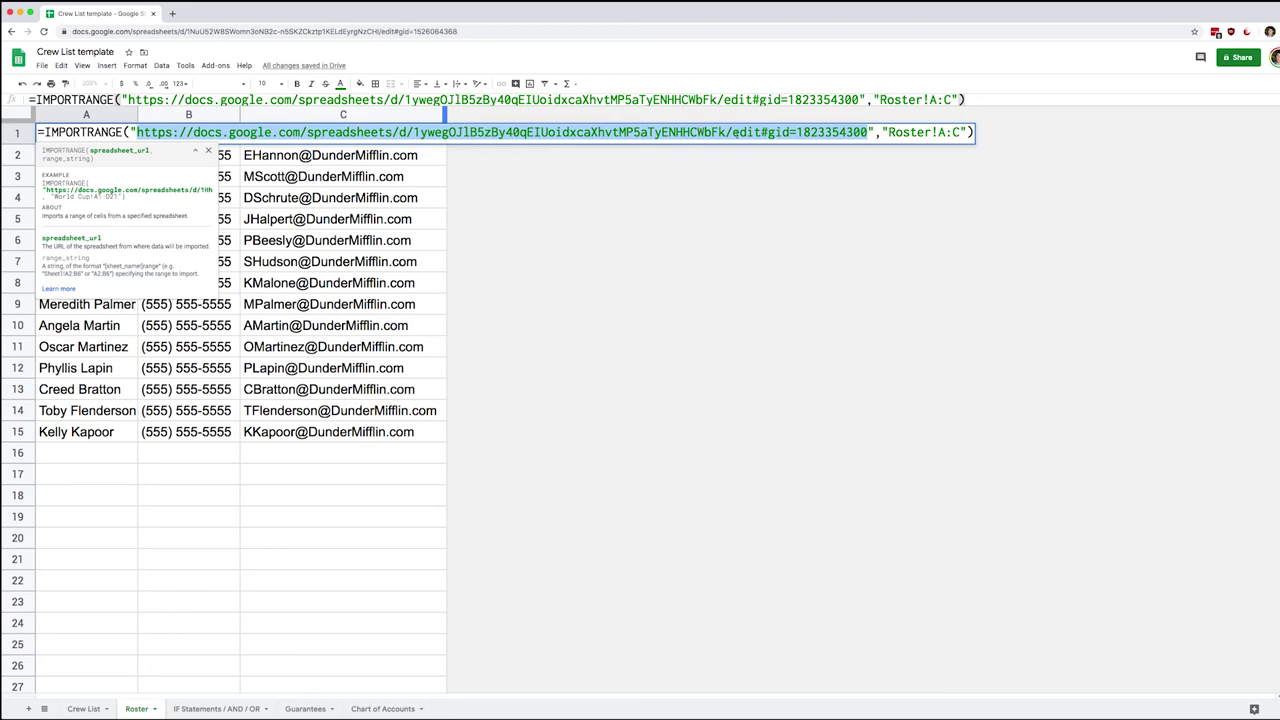
{"action": "left_click", "coordinate": [731, 131]}
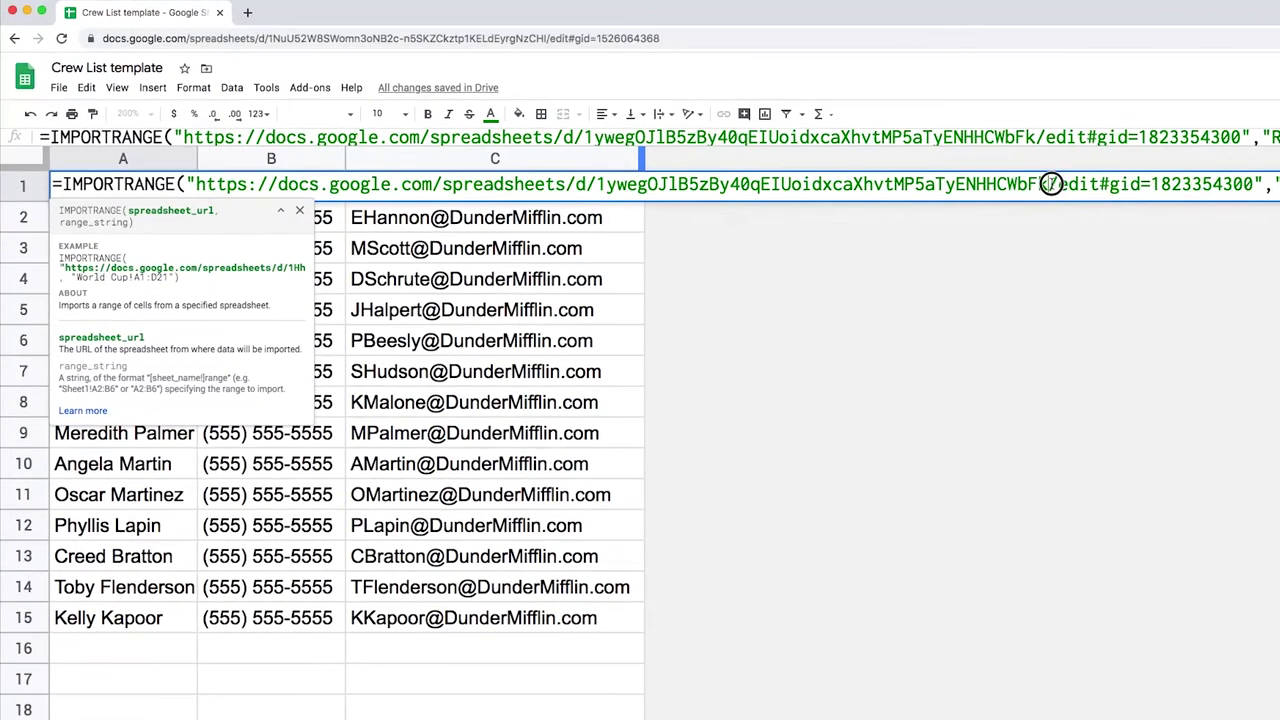
{"action": "left_click_drag", "start_coordinate": [1050, 186], "coordinate": [595, 190]}
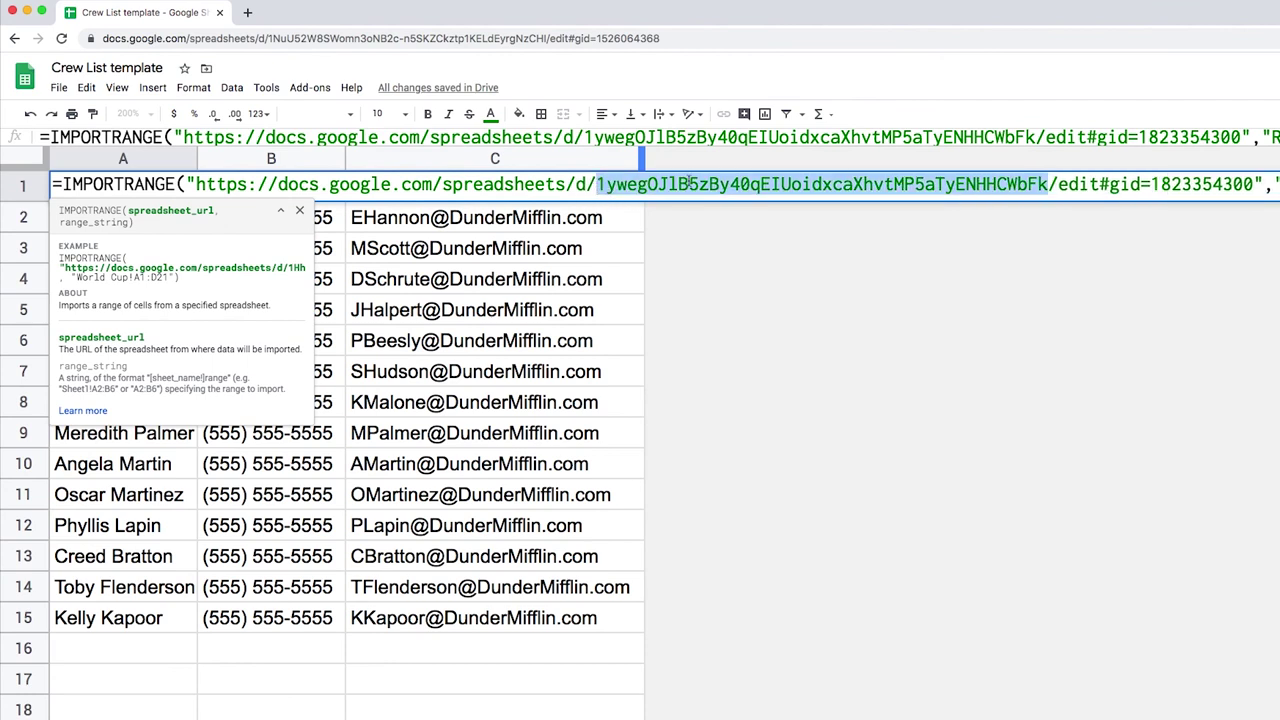
{"action": "left_click_drag", "start_coordinate": [597, 190], "coordinate": [191, 182]}
{"action": "key", "text": "BackSpace"}
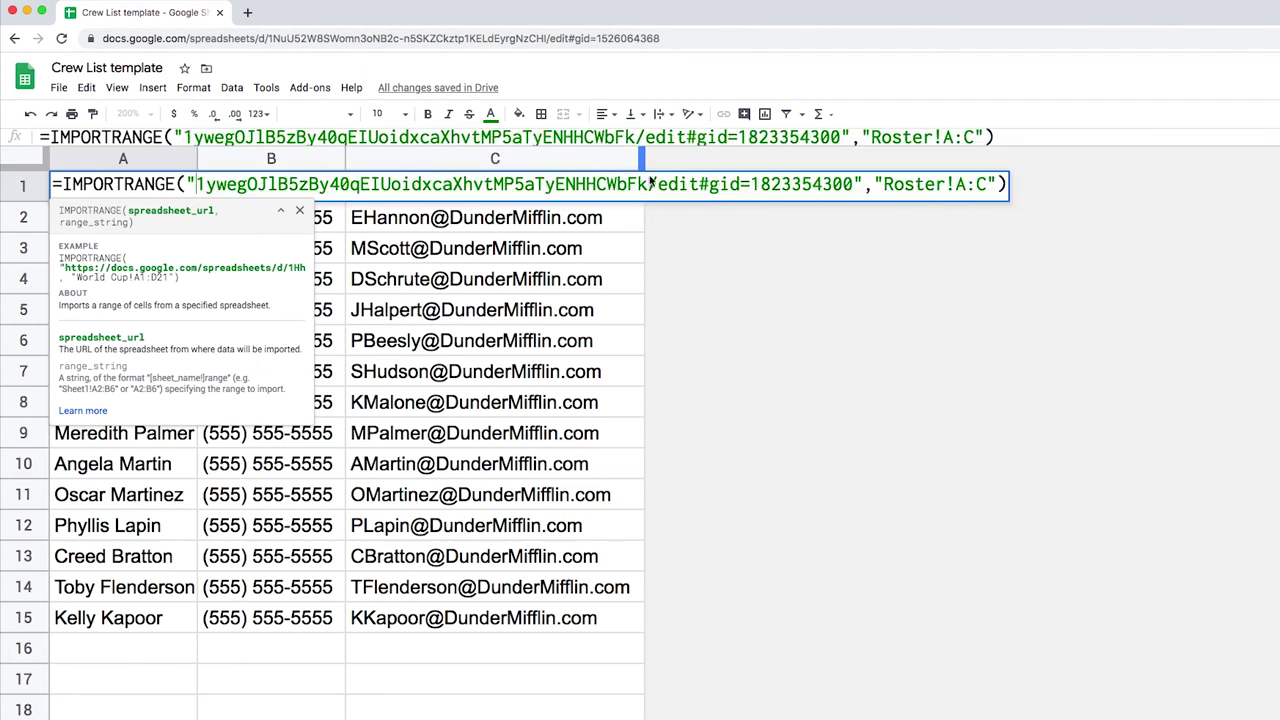
{"action": "left_click_drag", "start_coordinate": [647, 188], "coordinate": [856, 186]}
{"action": "key", "text": "BackSpace"}
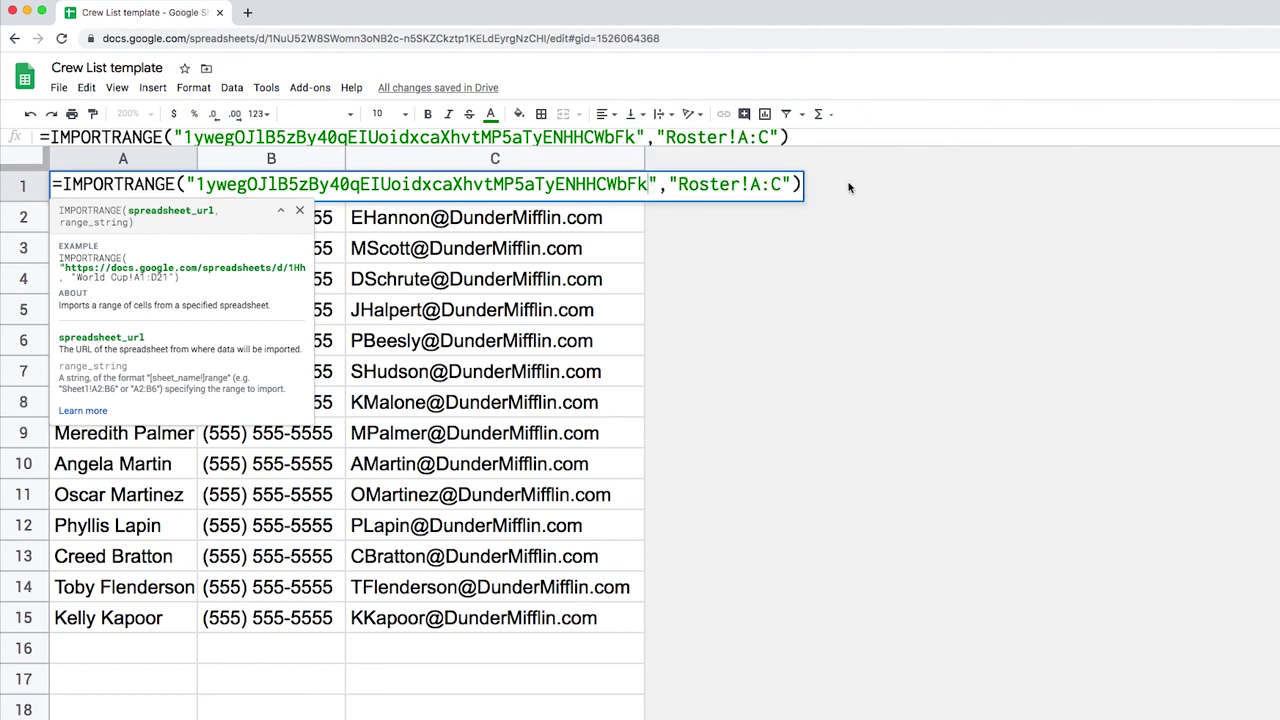
{"action": "key", "text": "Return"}
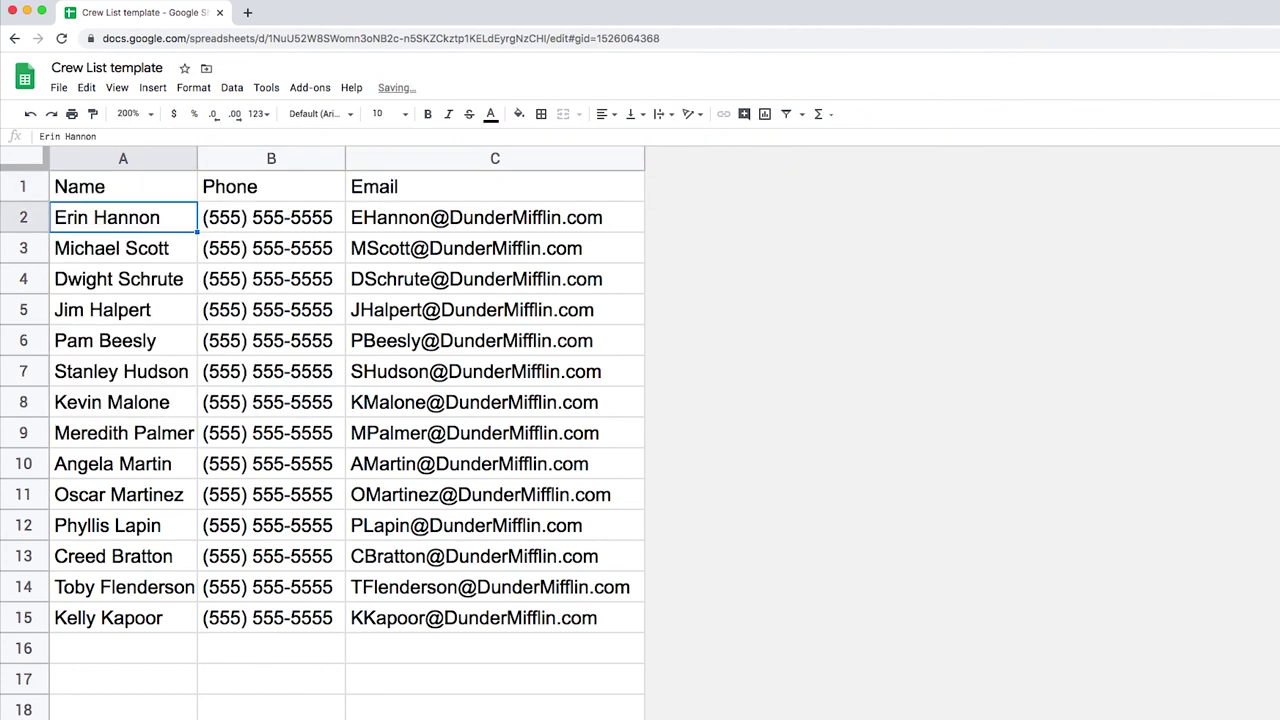
Step: Reopen the IMPORTRANGE formula in cell A1 of the Roster sheet and examine its range string Roster!A:C
{"action": "key", "text": "Up"}
{"action": "left_click", "coordinate": [366, 134]}
{"action": "left_click_drag", "start_coordinate": [678, 184], "coordinate": [779, 184]}
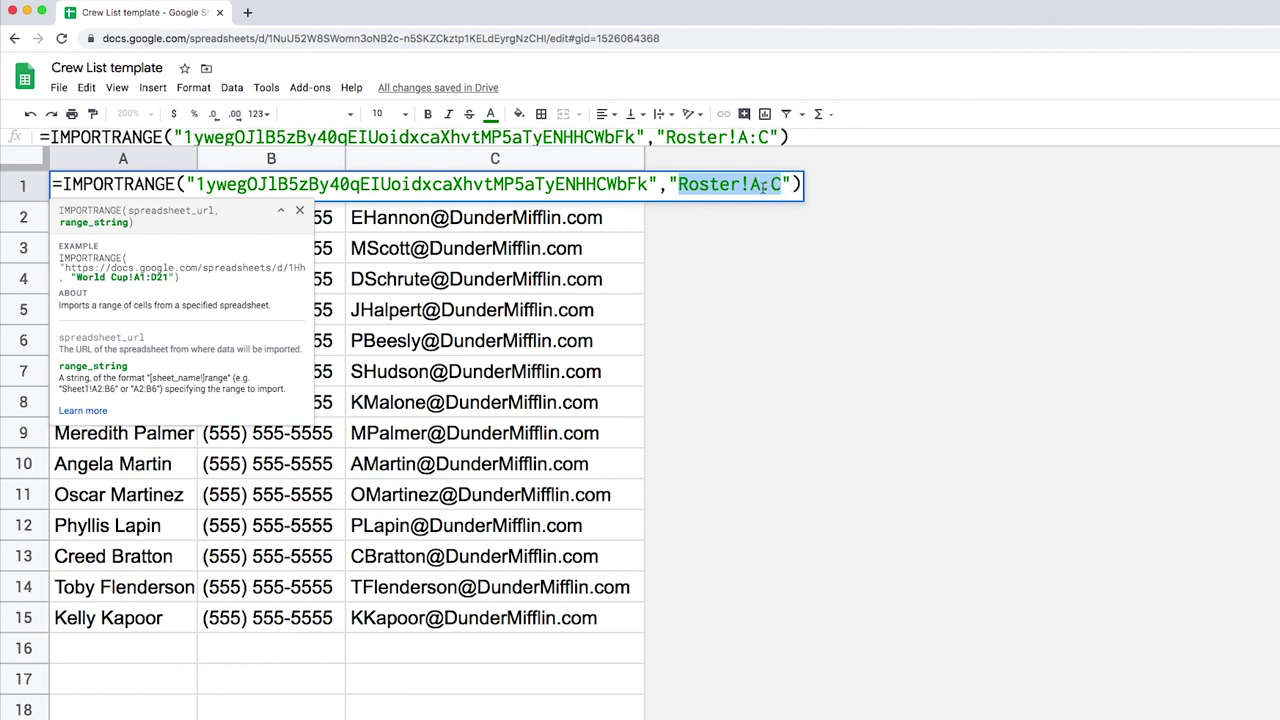
{"action": "left_click_drag", "start_coordinate": [752, 184], "coordinate": [779, 184]}
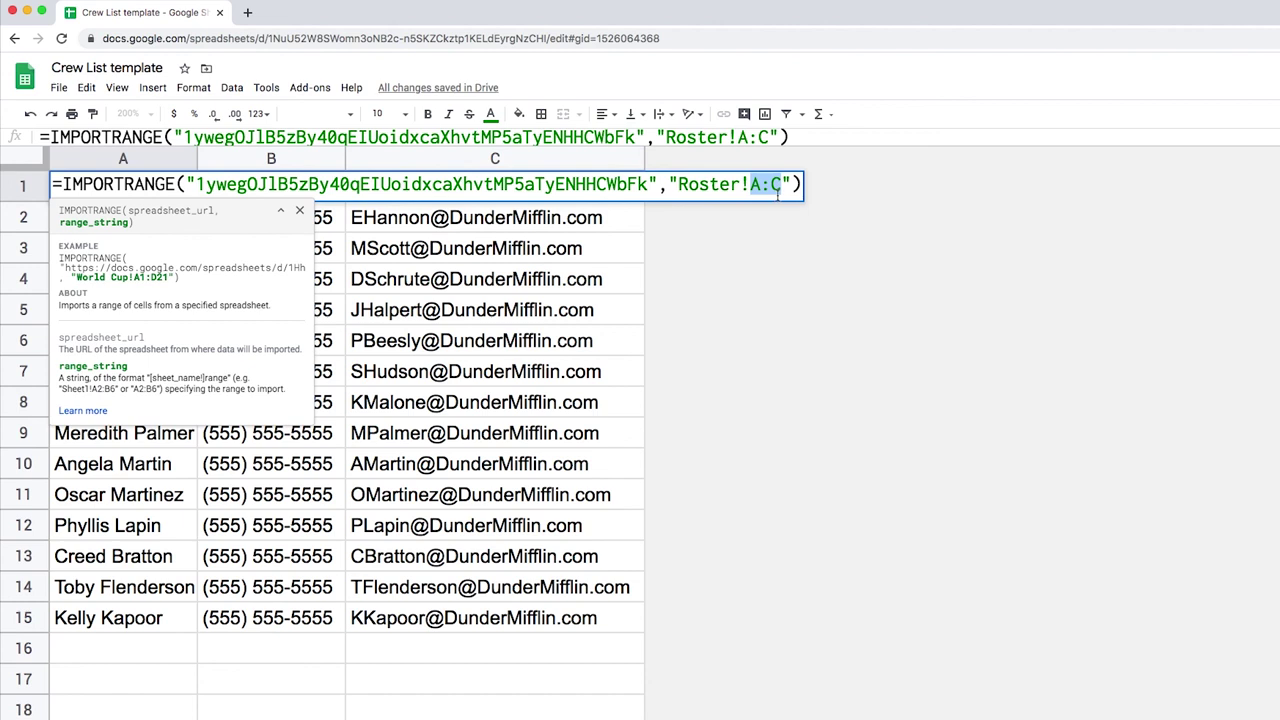
{"action": "left_click", "coordinate": [648, 186]}
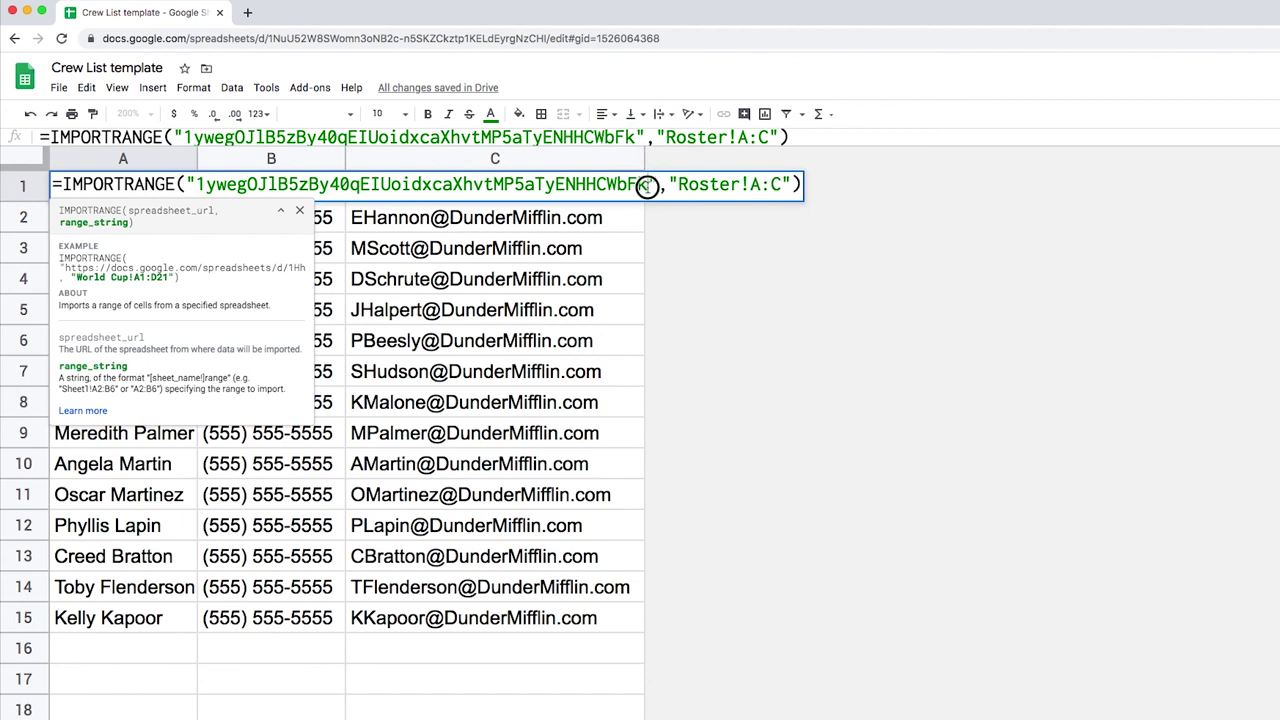
Step: Try using cell C18 as the spreadsheet reference in A1's IMPORTRANGE, and restore the formula with the spreadsheet ID
{"action": "left_click_drag", "start_coordinate": [648, 186], "coordinate": [186, 190]}
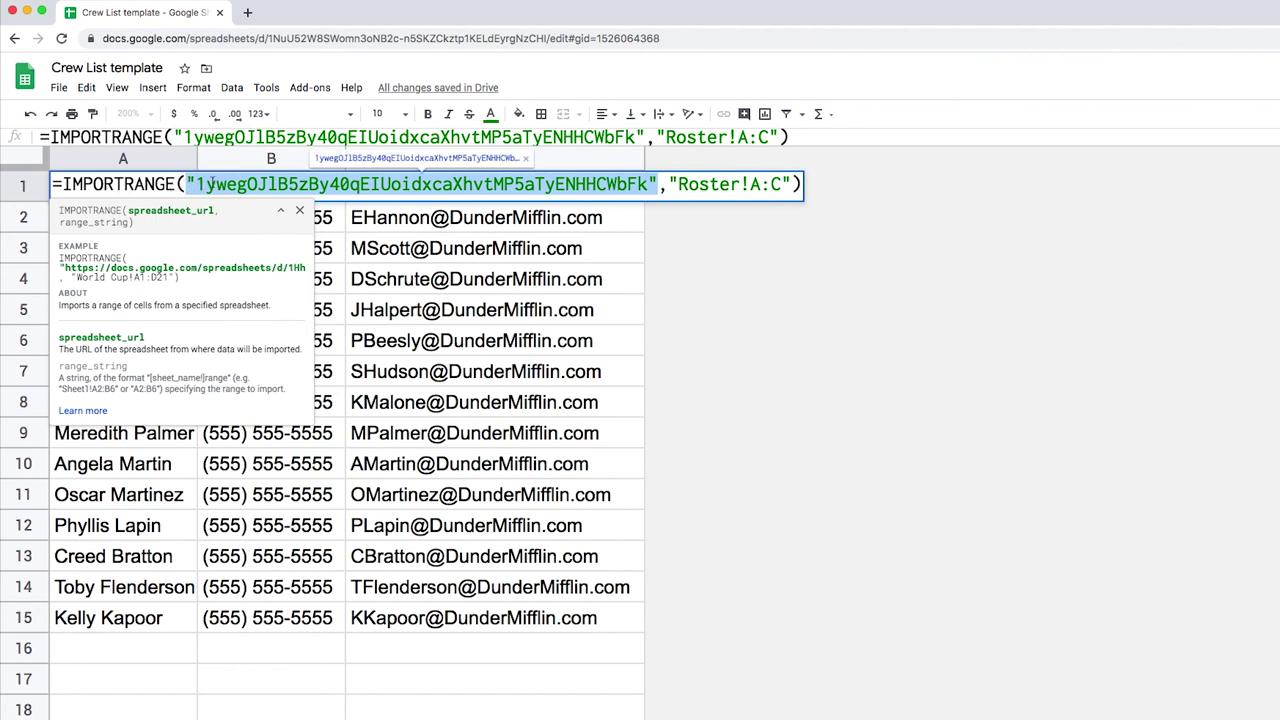
{"action": "key", "text": "BackSpace"}
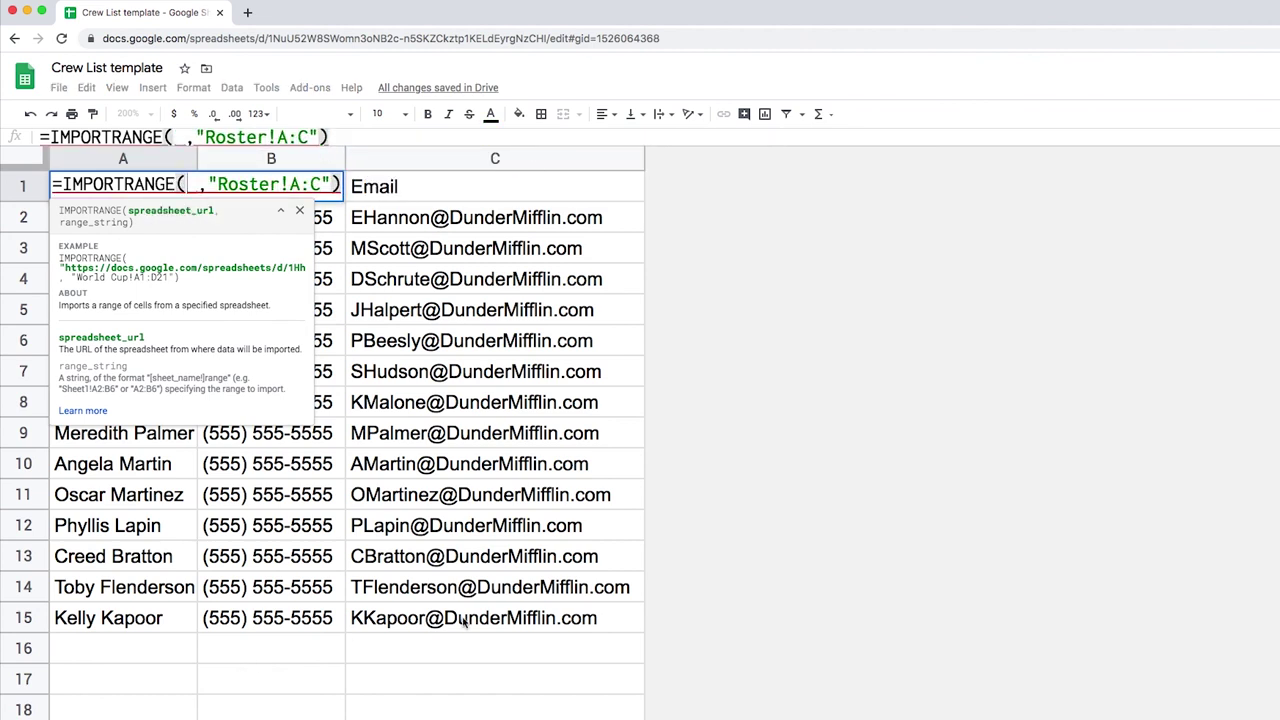
{"action": "left_click", "coordinate": [422, 713]}
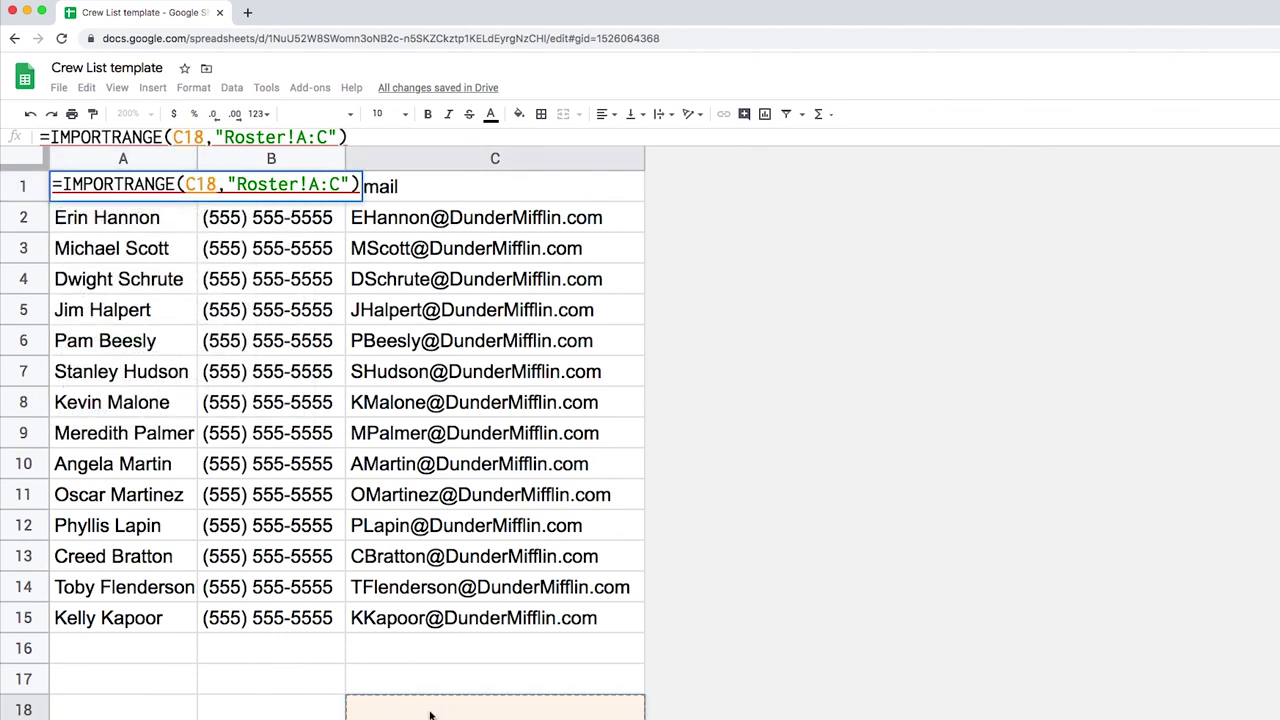
{"action": "key", "text": "Return"}
{"action": "key", "text": "Up"}
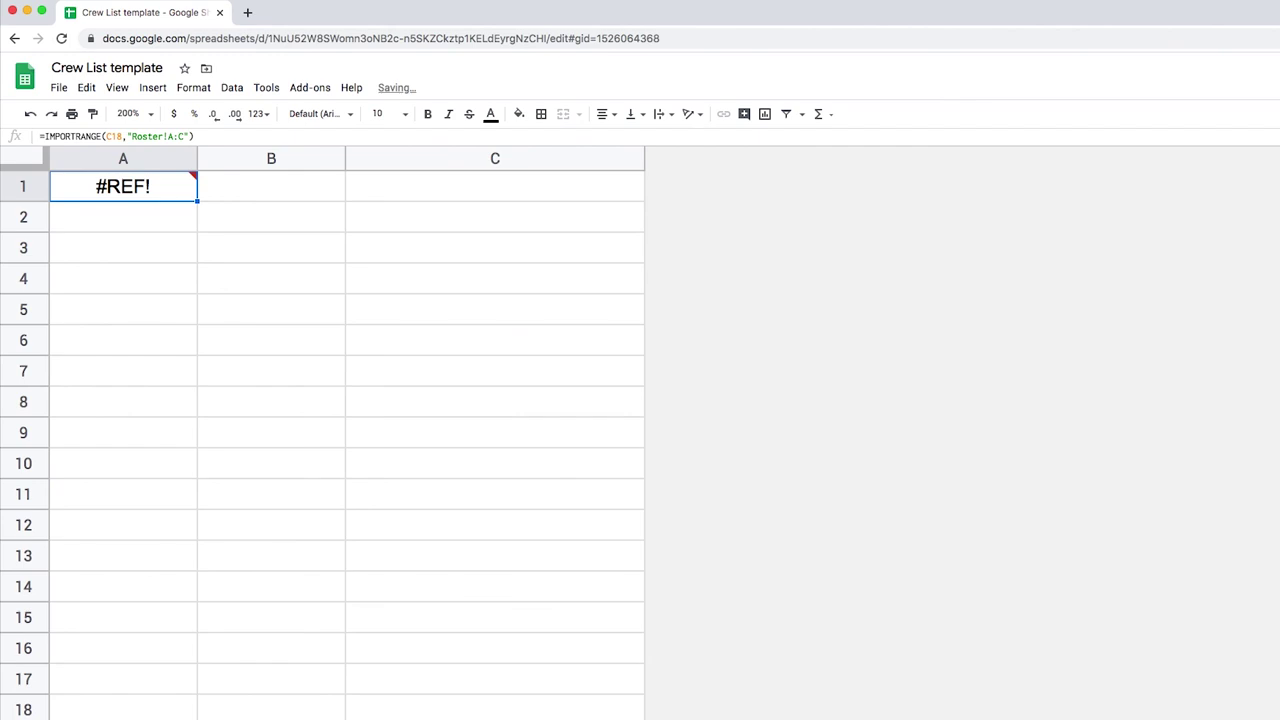
{"action": "left_click", "coordinate": [493, 712]}
{"action": "left_click", "coordinate": [138, 191]}
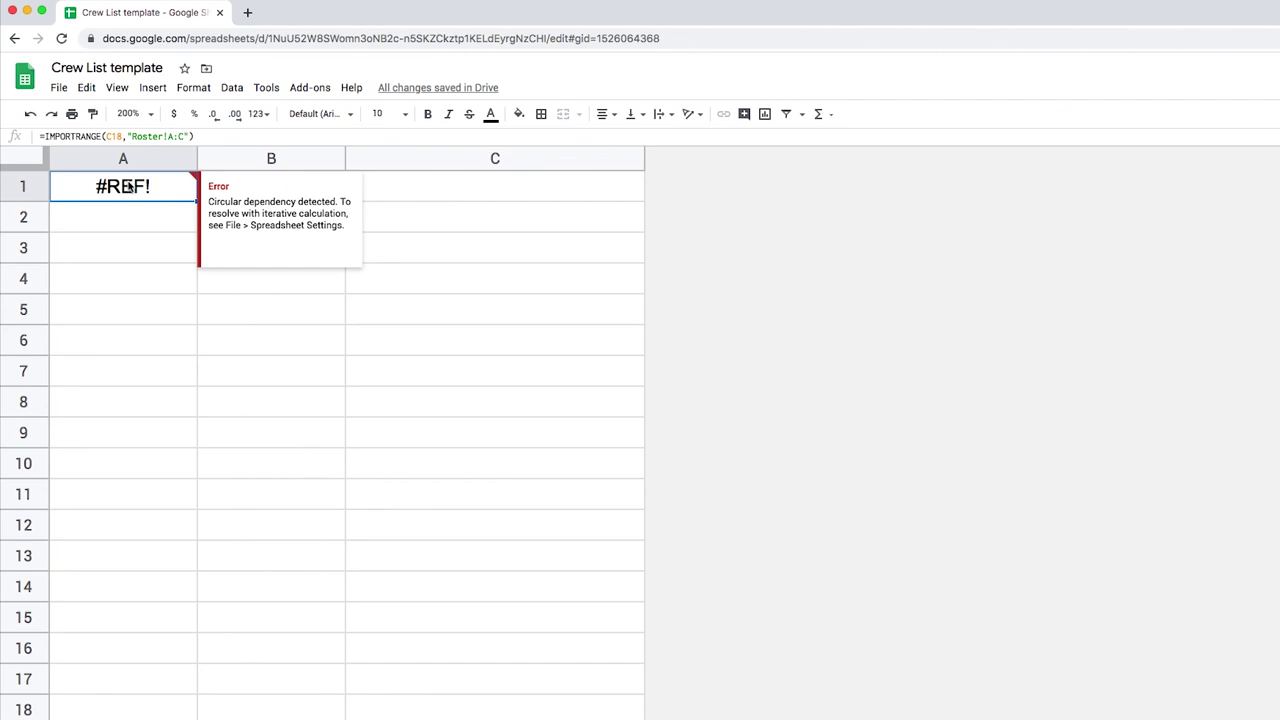
{"action": "key", "text": "ctrl+v"}
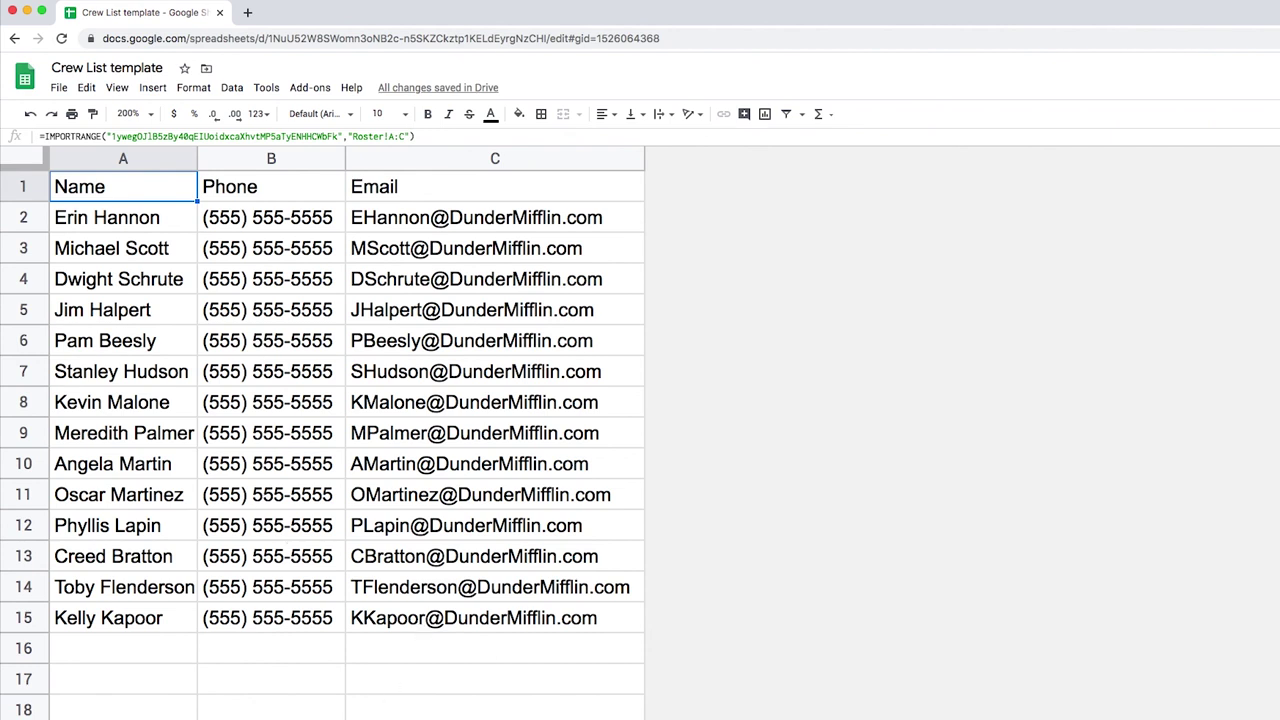
Step: Switch to the Crew List sheet and examine the values in the Rate column and the hourly rate formulas
{"action": "key", "text": "ctrl+shift+Page_Up"}
{"action": "left_click", "coordinate": [679, 494]}
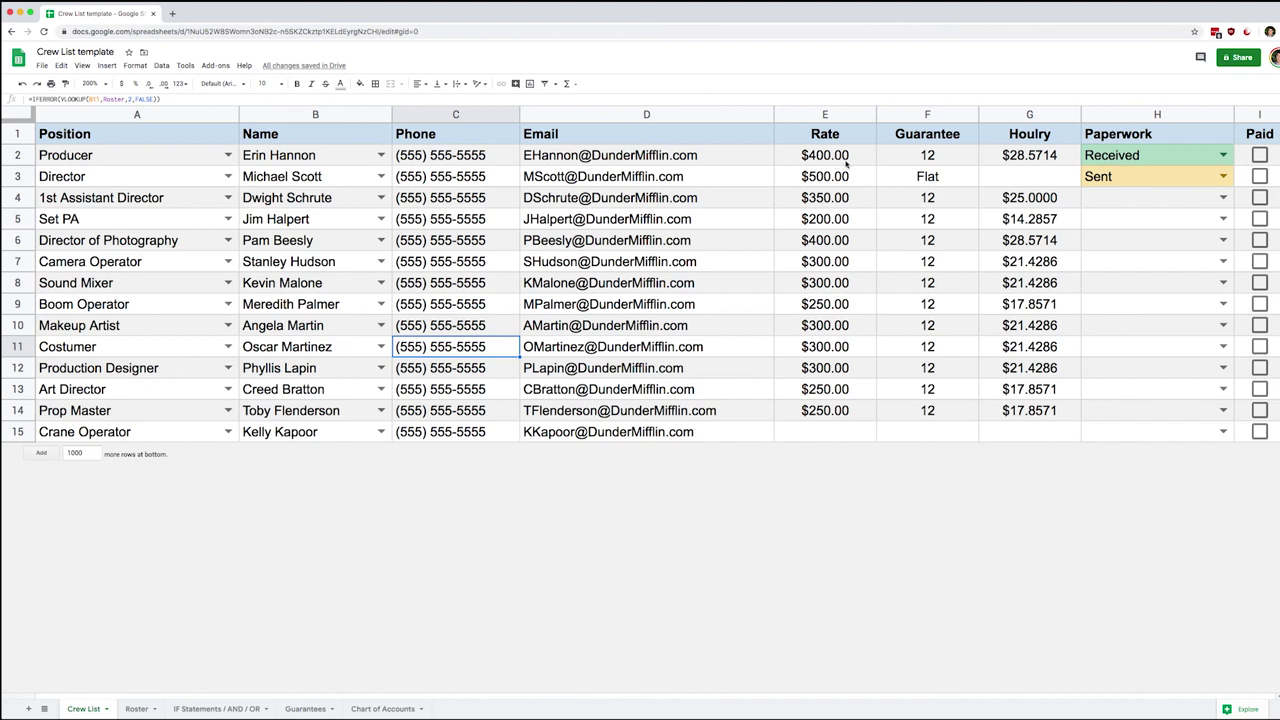
{"action": "left_click", "coordinate": [740, 180]}
{"action": "left_click_drag", "start_coordinate": [858, 176], "coordinate": [863, 325]}
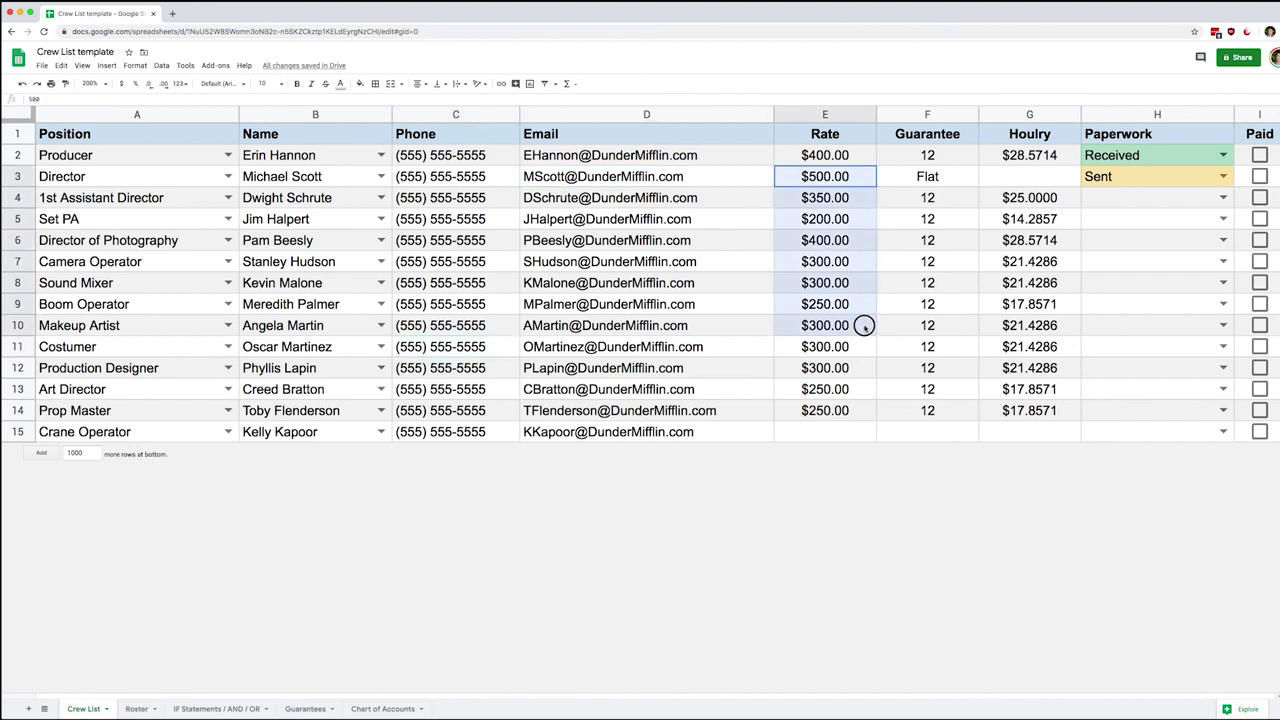
{"action": "left_click", "coordinate": [1032, 219]}
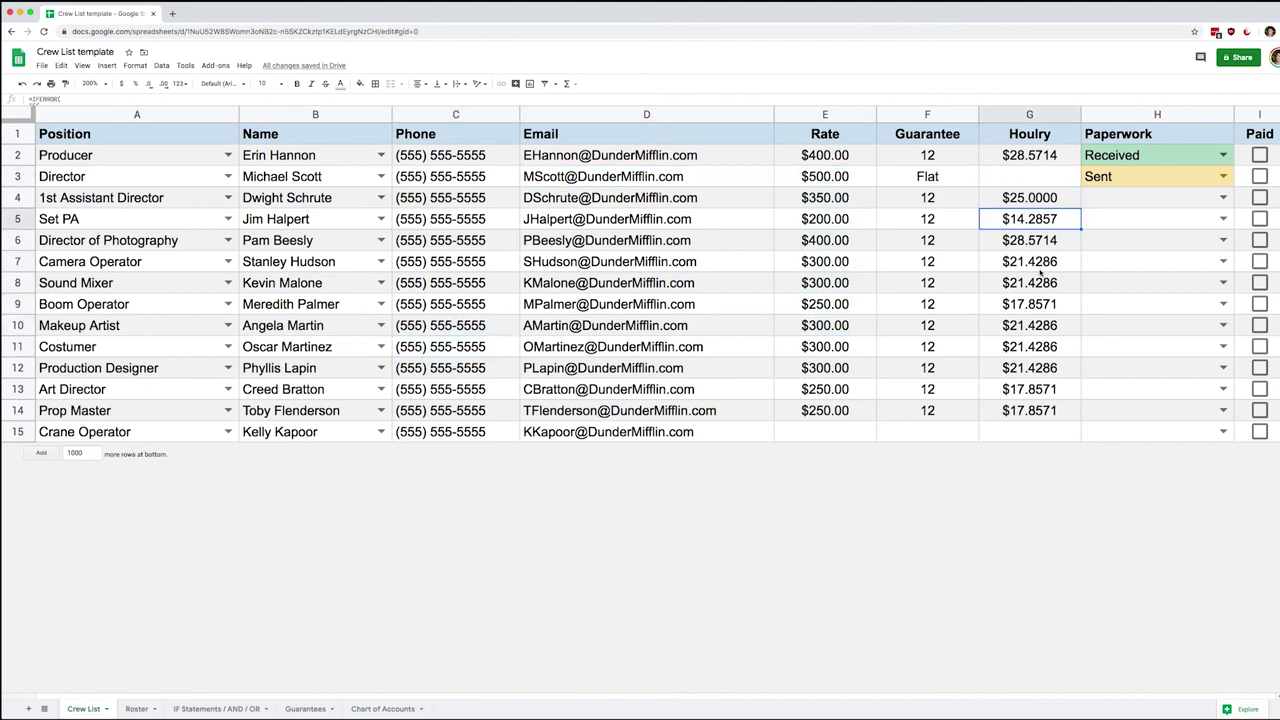
{"action": "left_click", "coordinate": [1024, 155]}
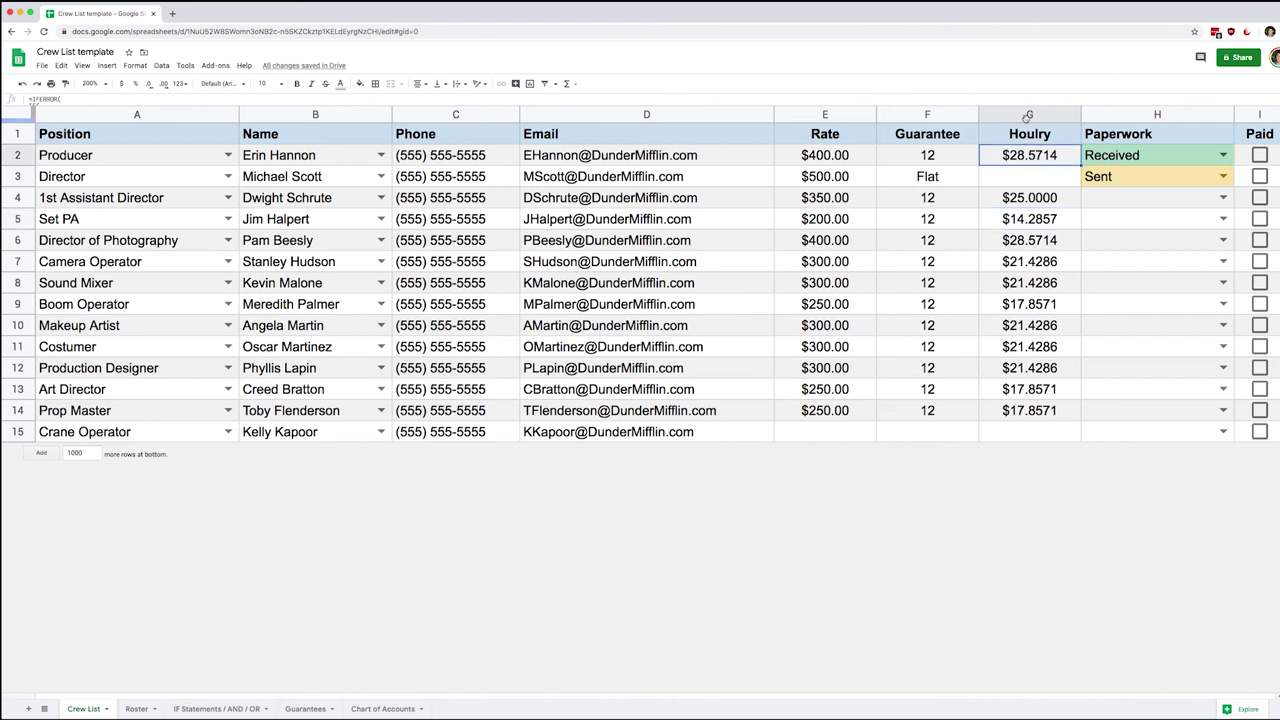